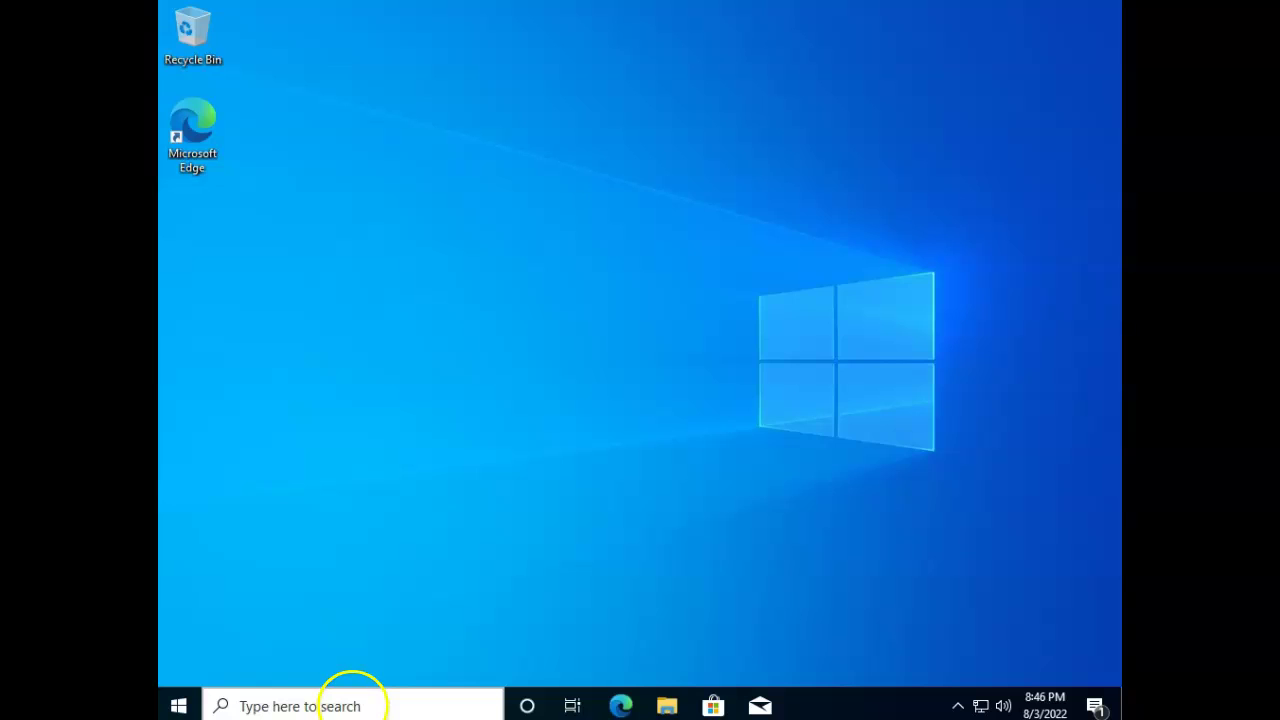
Check the Windows version with winver, dismiss the virus notification, and close About Windows.
{"action": "left_click", "coordinate": [352, 706]}
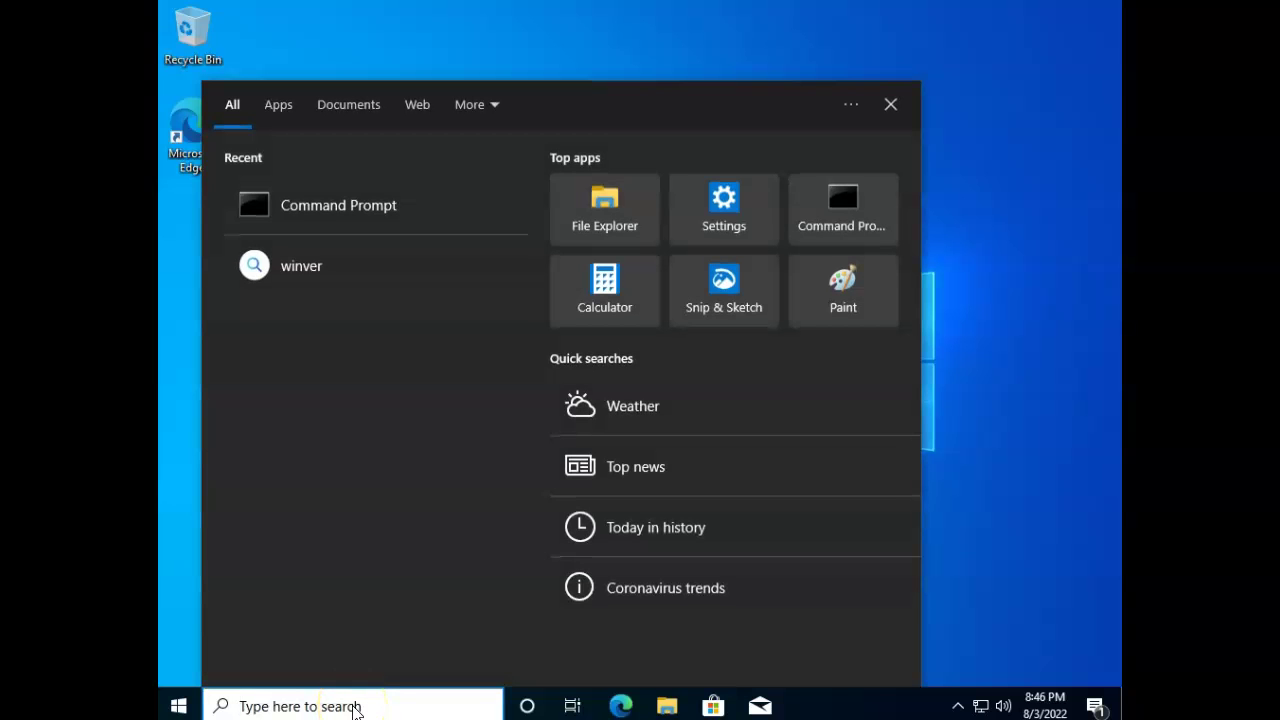
{"action": "type", "text": "winver"}
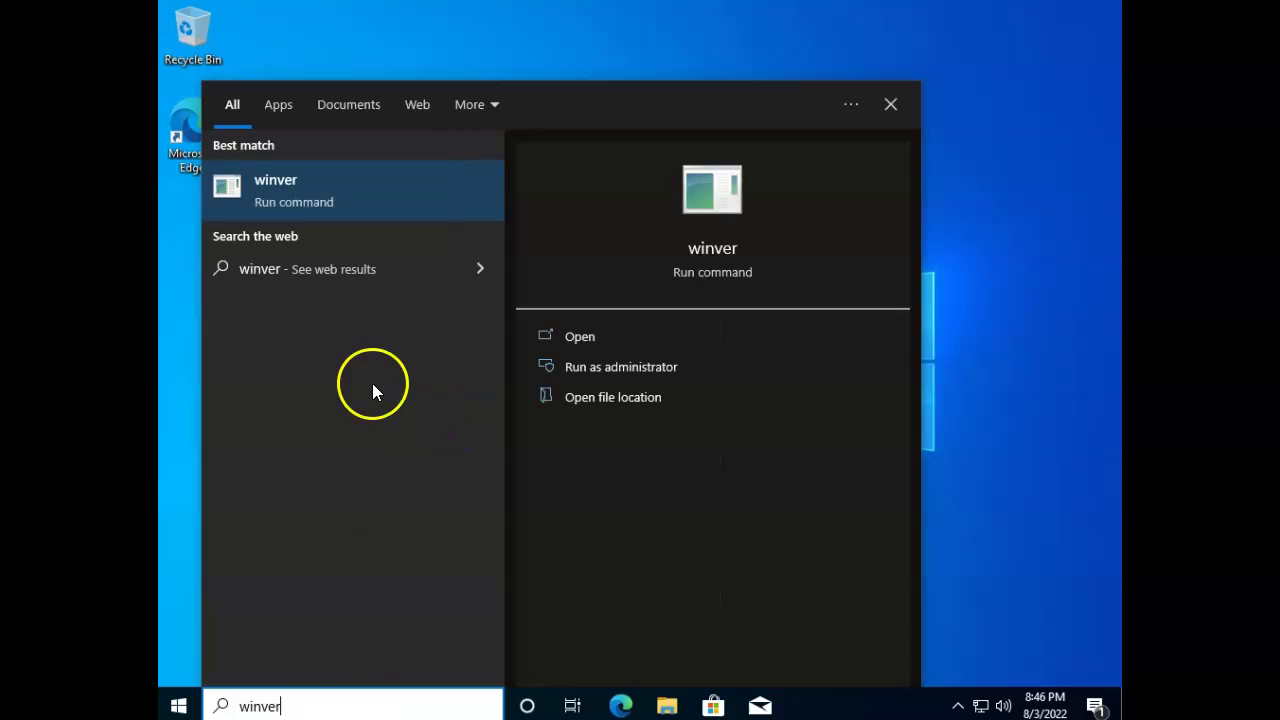
{"action": "left_click", "coordinate": [276, 190]}
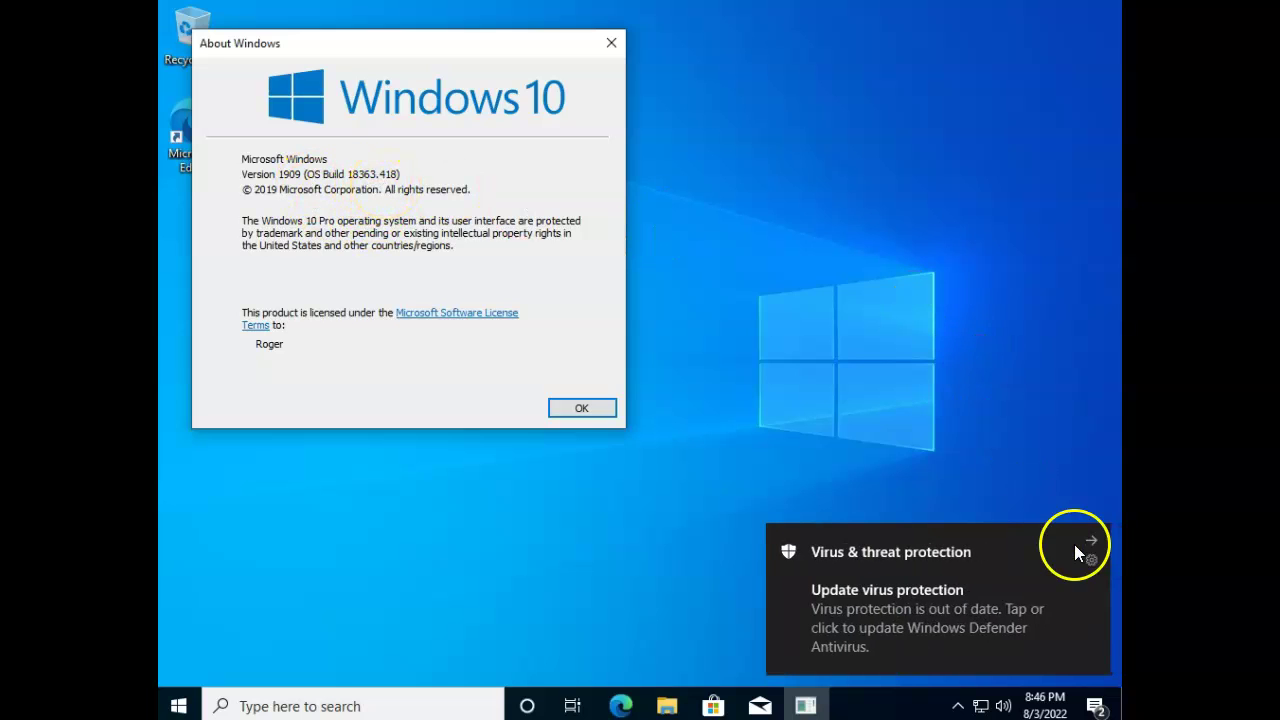
{"action": "left_click", "coordinate": [1092, 541]}
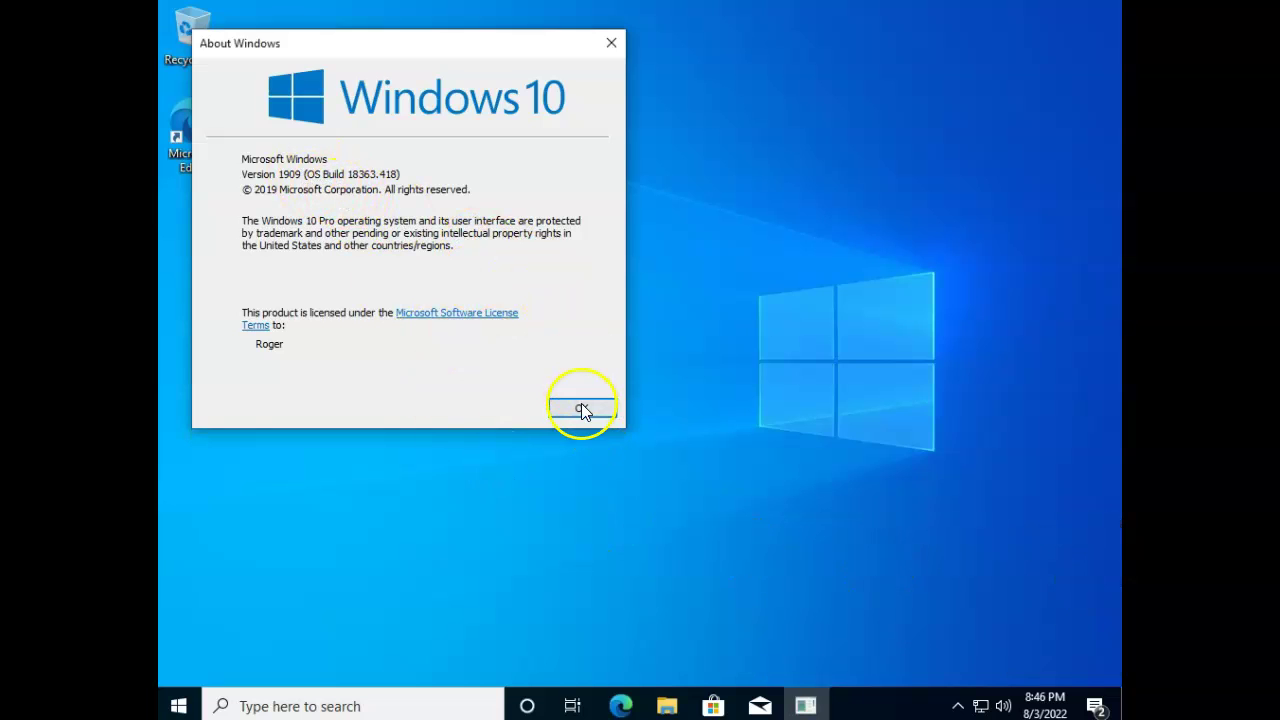
{"action": "left_click", "coordinate": [583, 410]}
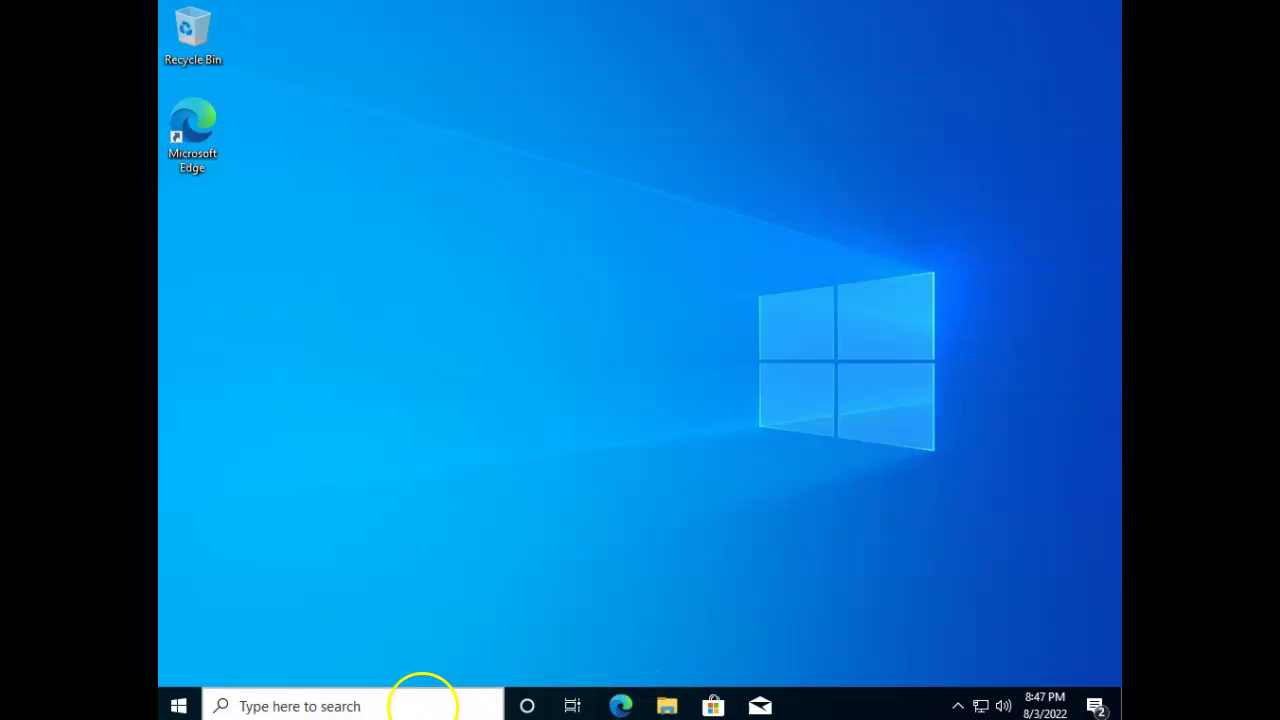
Launch lusrmgr.msc and show the Users folder of local accounts.
{"action": "left_click", "coordinate": [425, 709]}
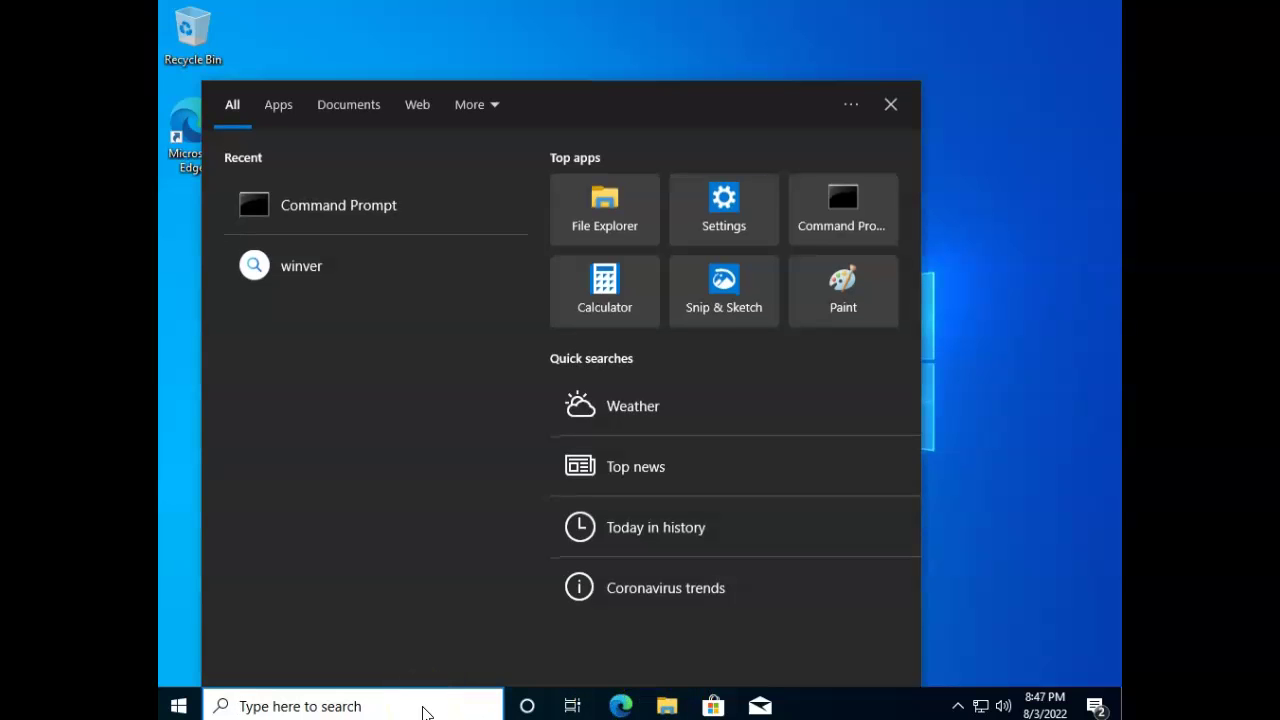
{"action": "type", "text": "lusrm"}
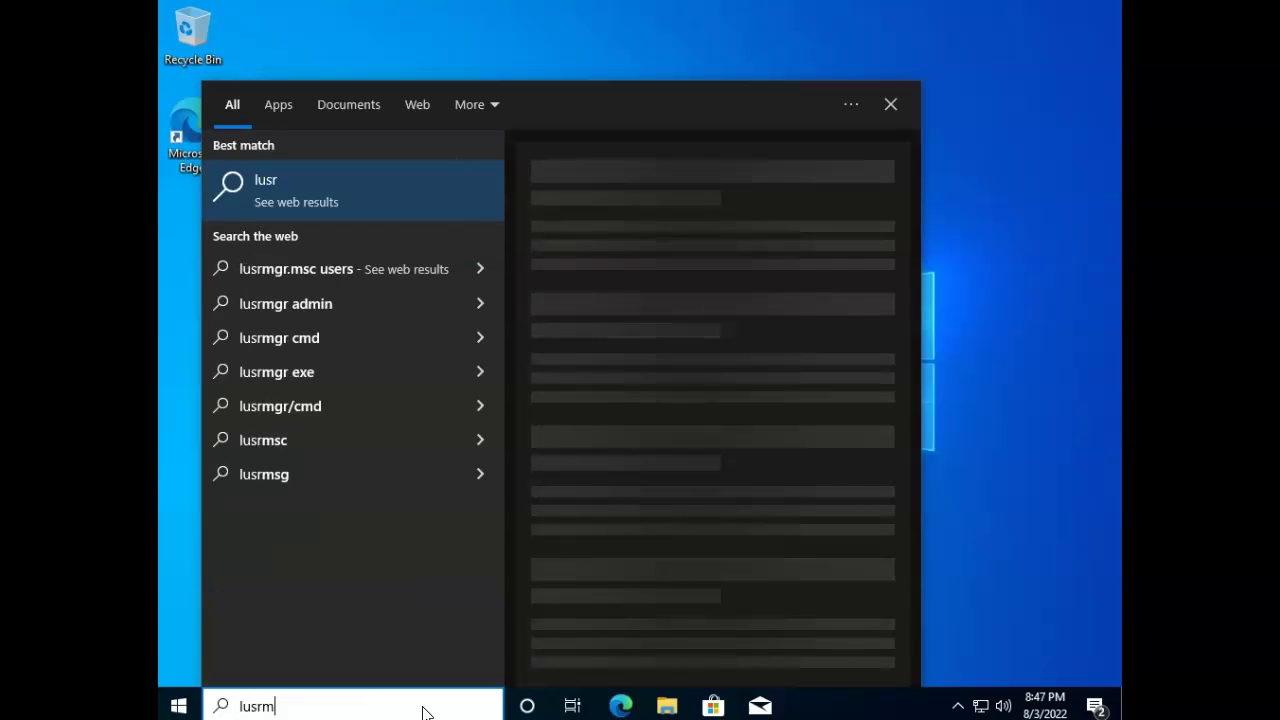
{"action": "type", "text": "gr.msc"}
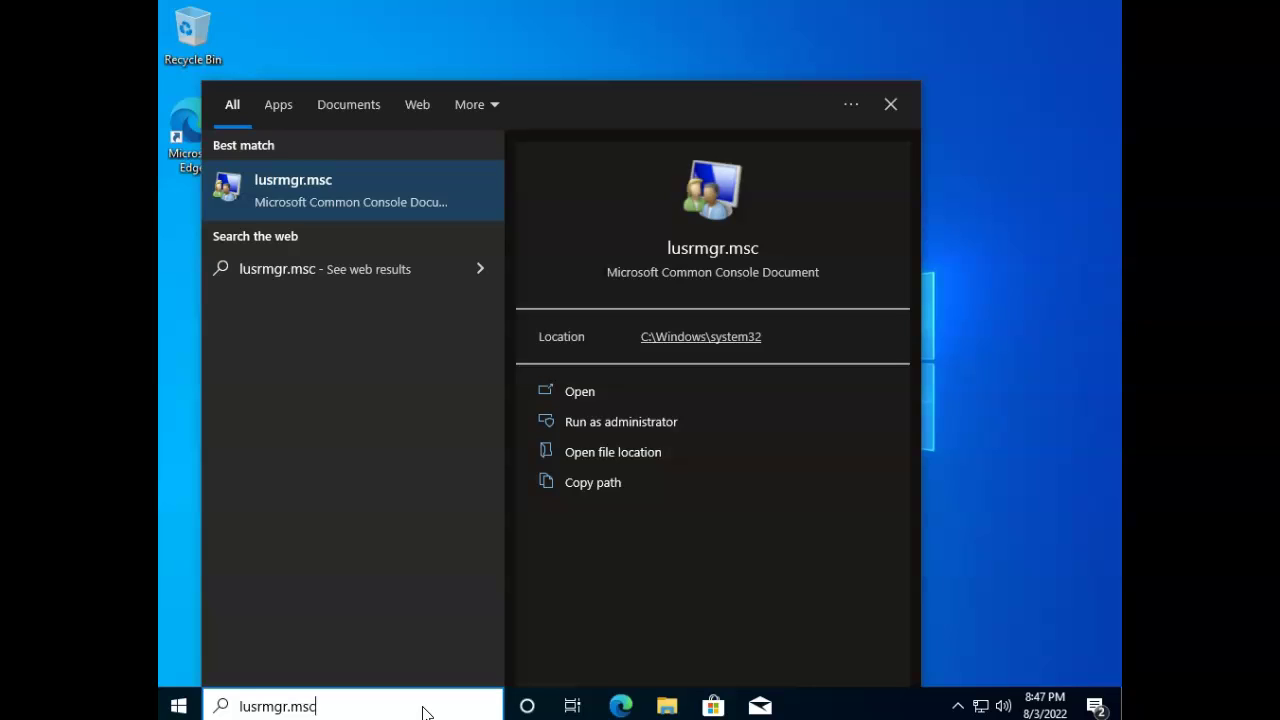
{"action": "key", "text": "Return"}
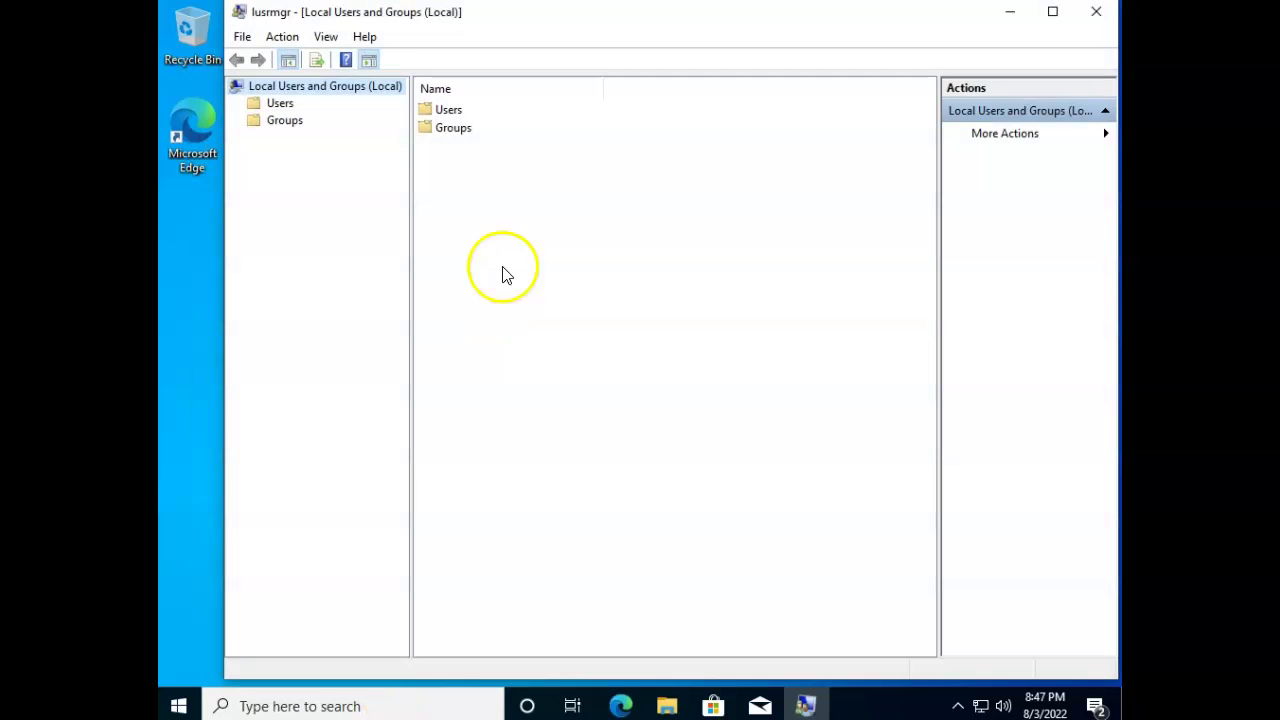
{"action": "left_click", "coordinate": [274, 105]}
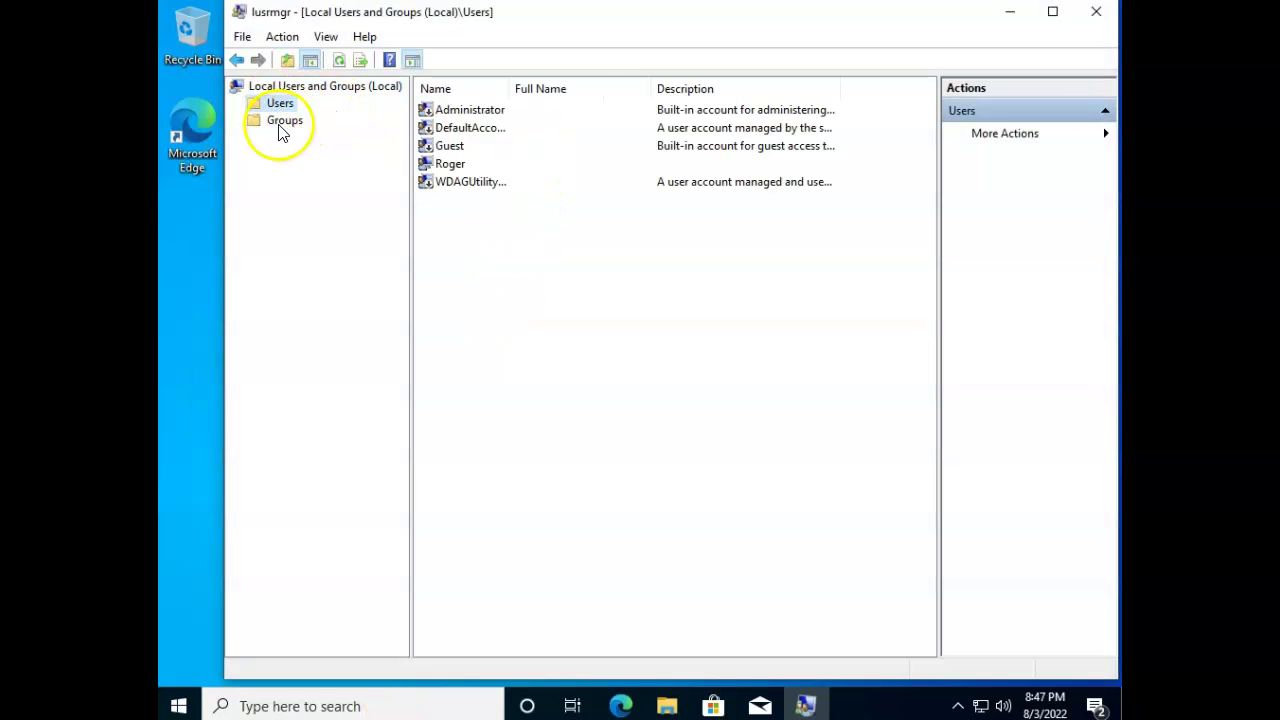
Check on Roger's Member Of tab that he is in Administrators, then cancel.
{"action": "left_click", "coordinate": [457, 170]}
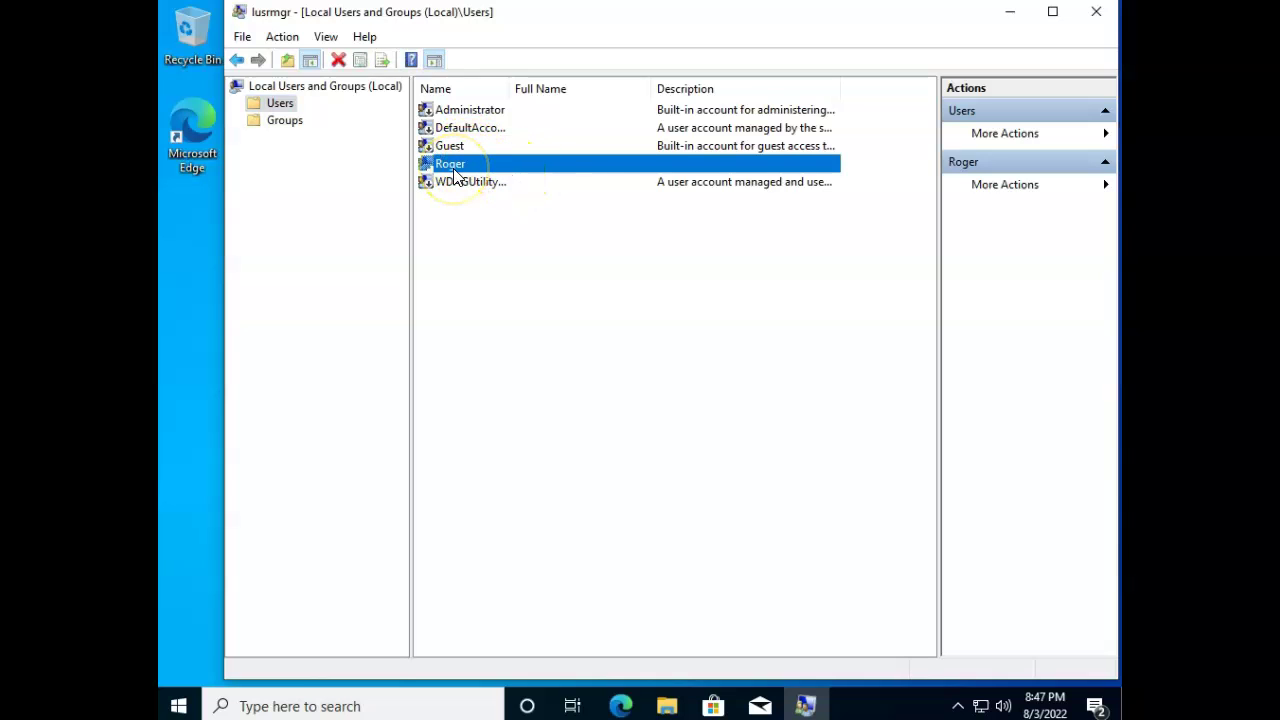
{"action": "right_click", "coordinate": [456, 174]}
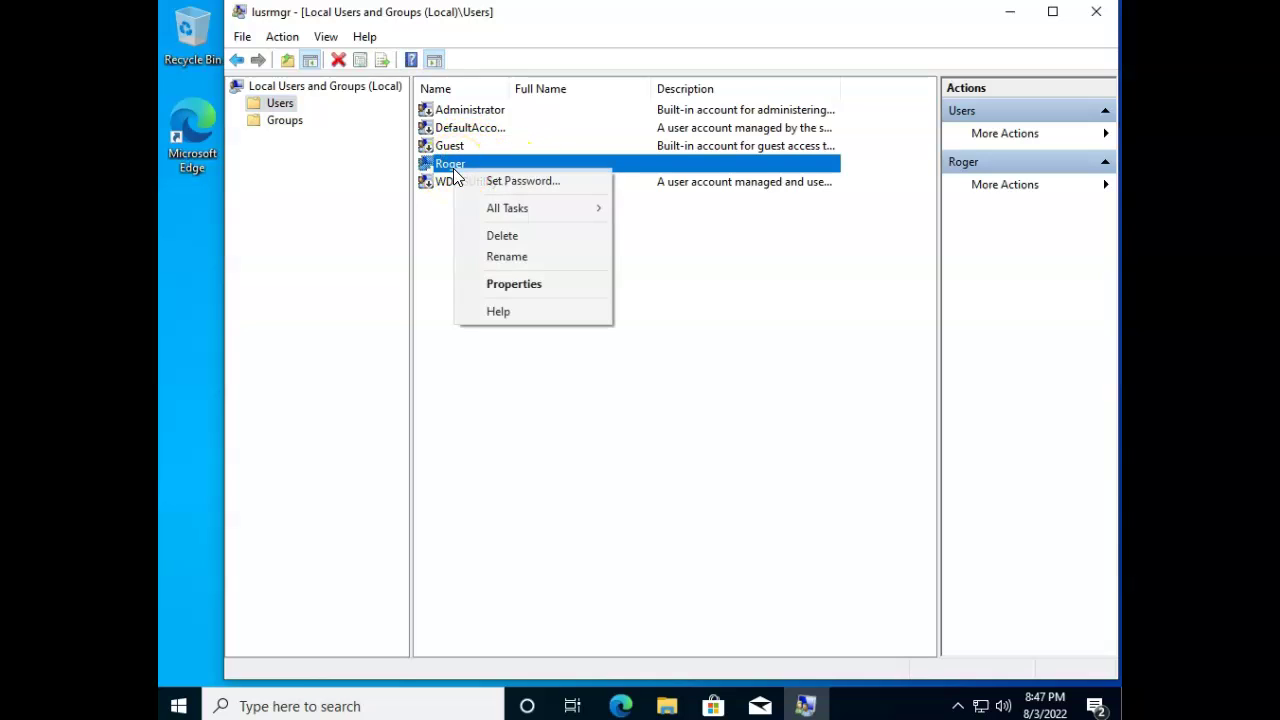
{"action": "left_click", "coordinate": [563, 285]}
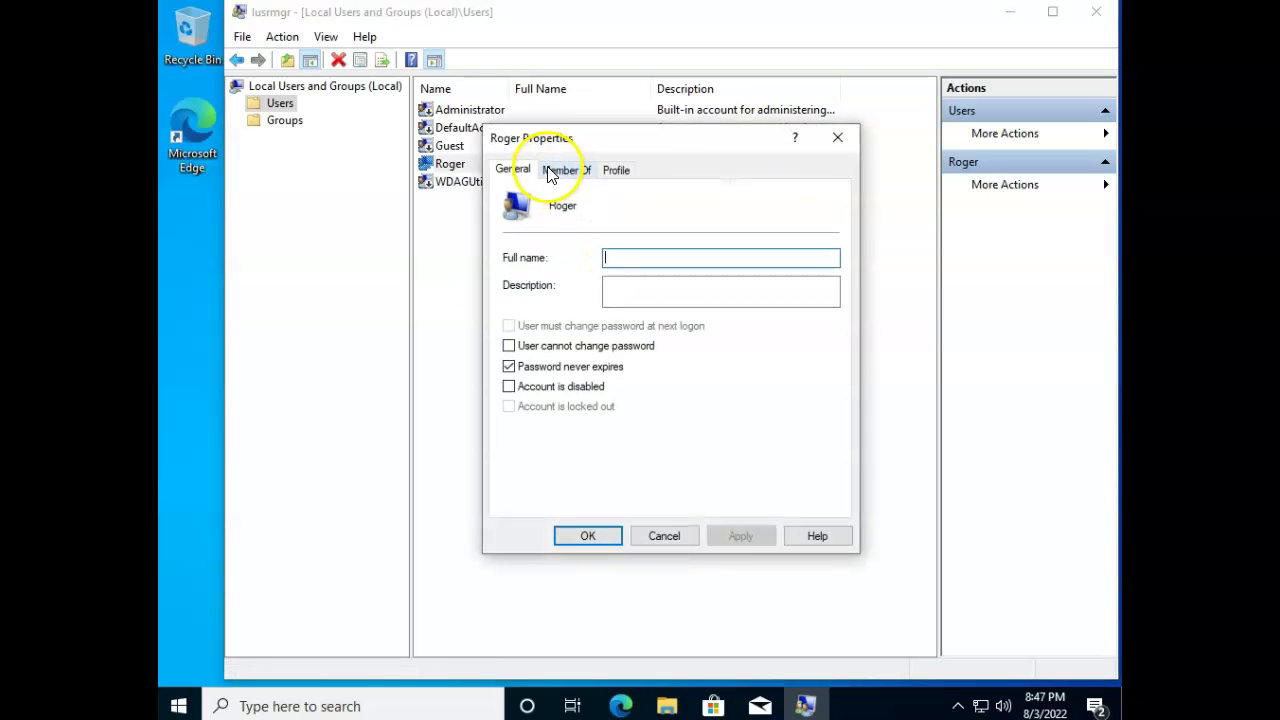
{"action": "left_click", "coordinate": [566, 169]}
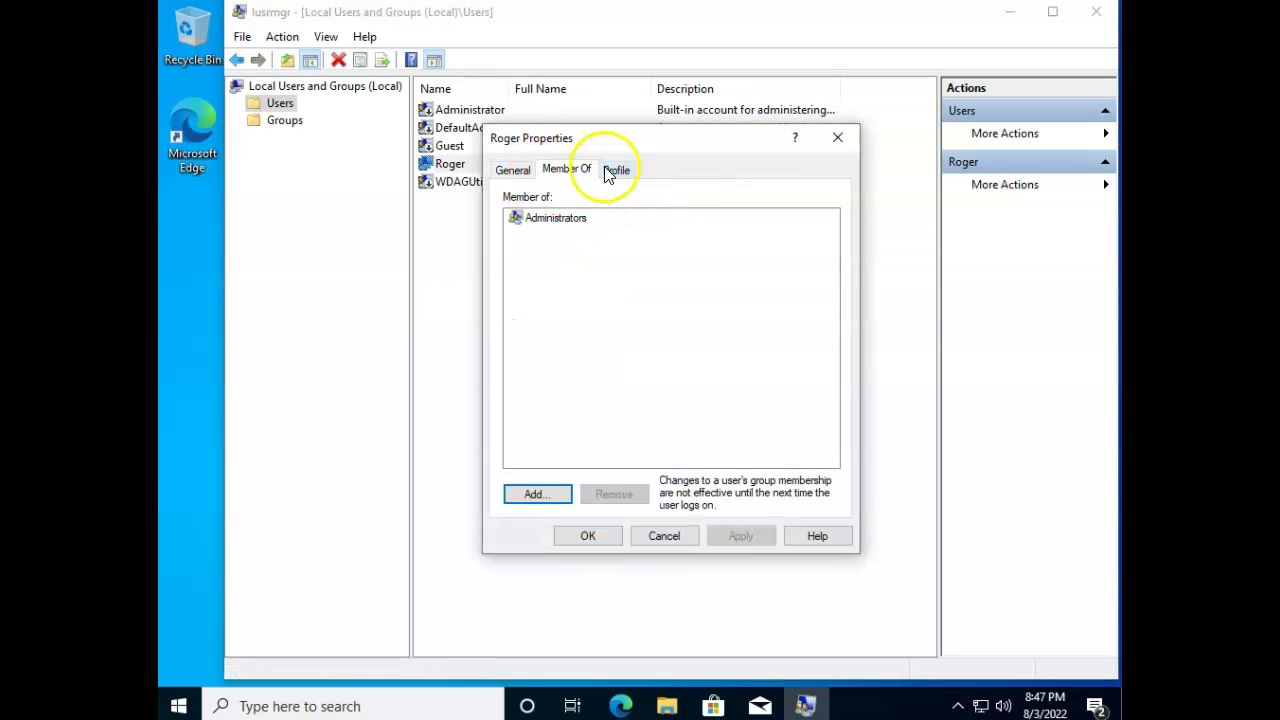
{"action": "left_click_drag", "start_coordinate": [628, 150], "coordinate": [632, 183]}
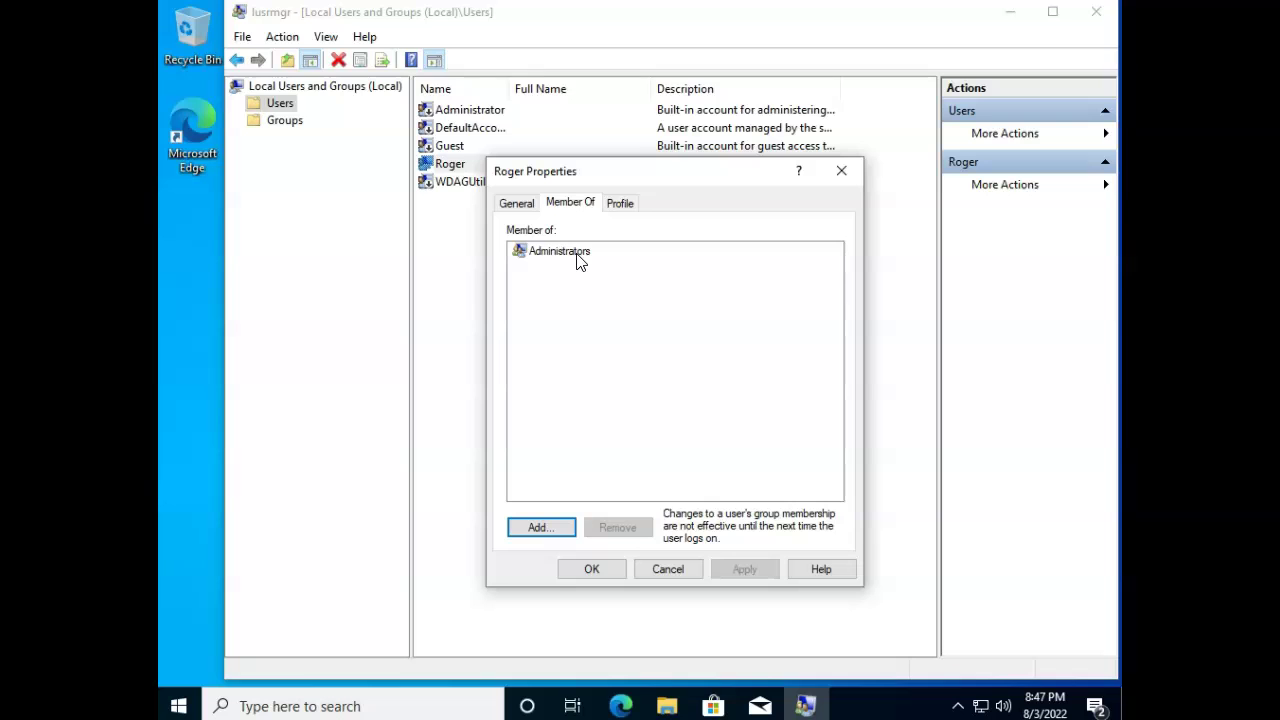
{"action": "left_click", "coordinate": [668, 569]}
Start a new local user with user name Fred, full name Fred, and an entered, confirmed password.
{"action": "right_click", "coordinate": [498, 318]}
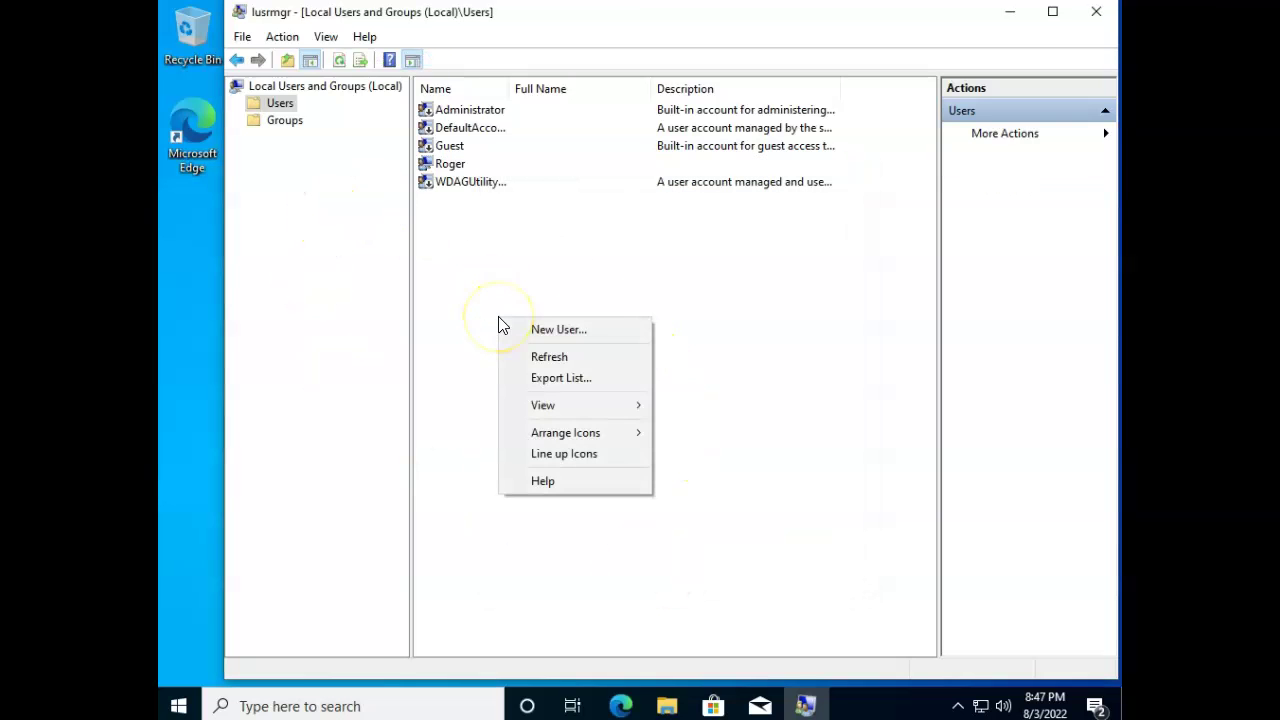
{"action": "left_click", "coordinate": [536, 332]}
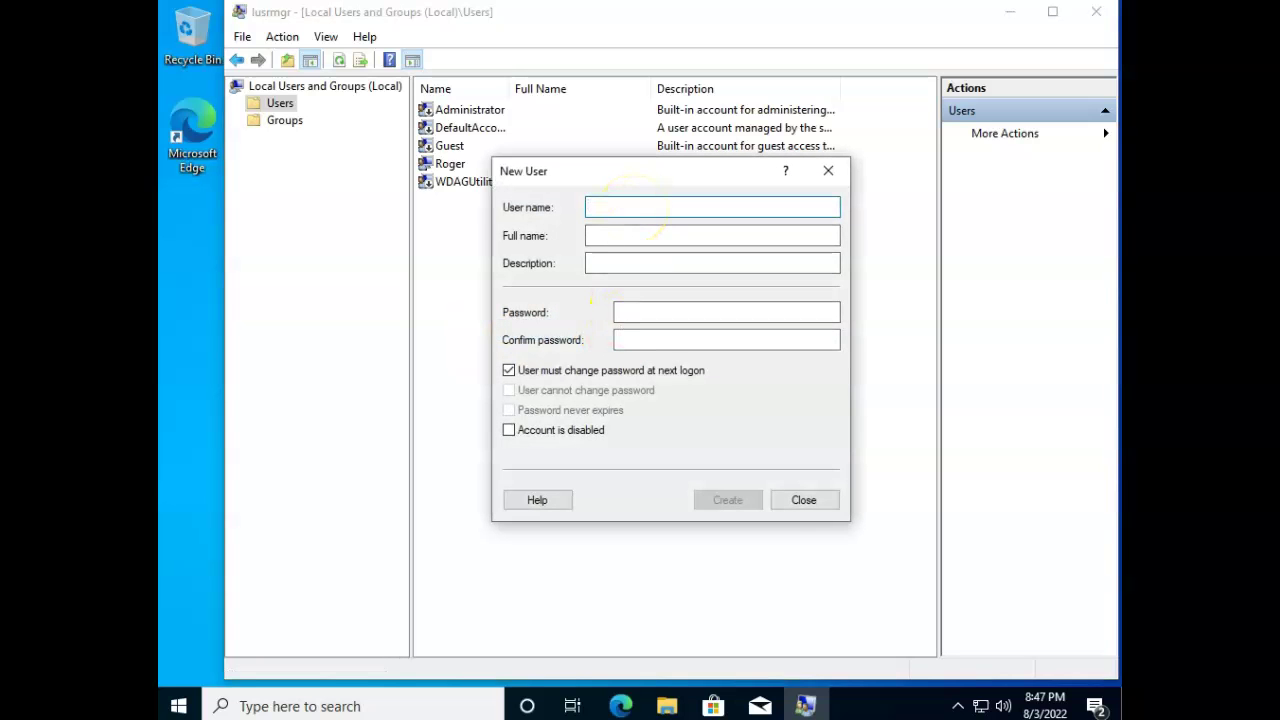
{"action": "type", "text": "Fred"}
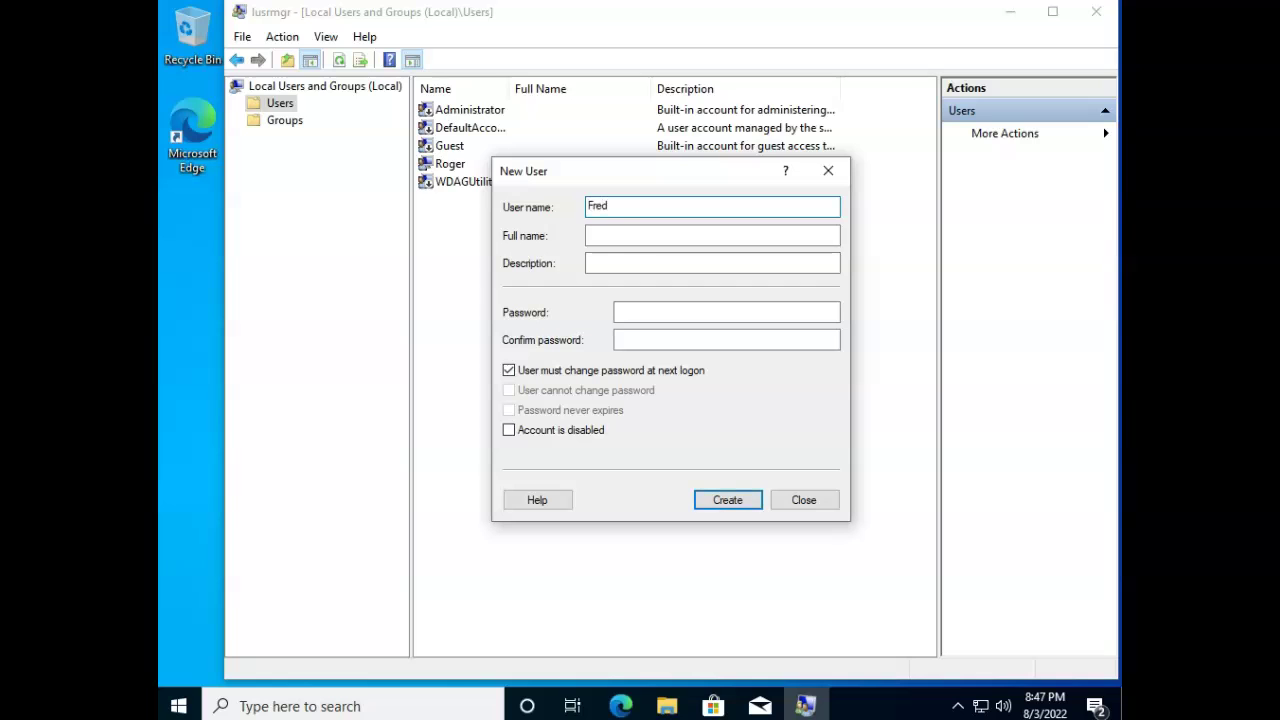
{"action": "left_click", "coordinate": [630, 238]}
{"action": "type", "text": "Fred"}
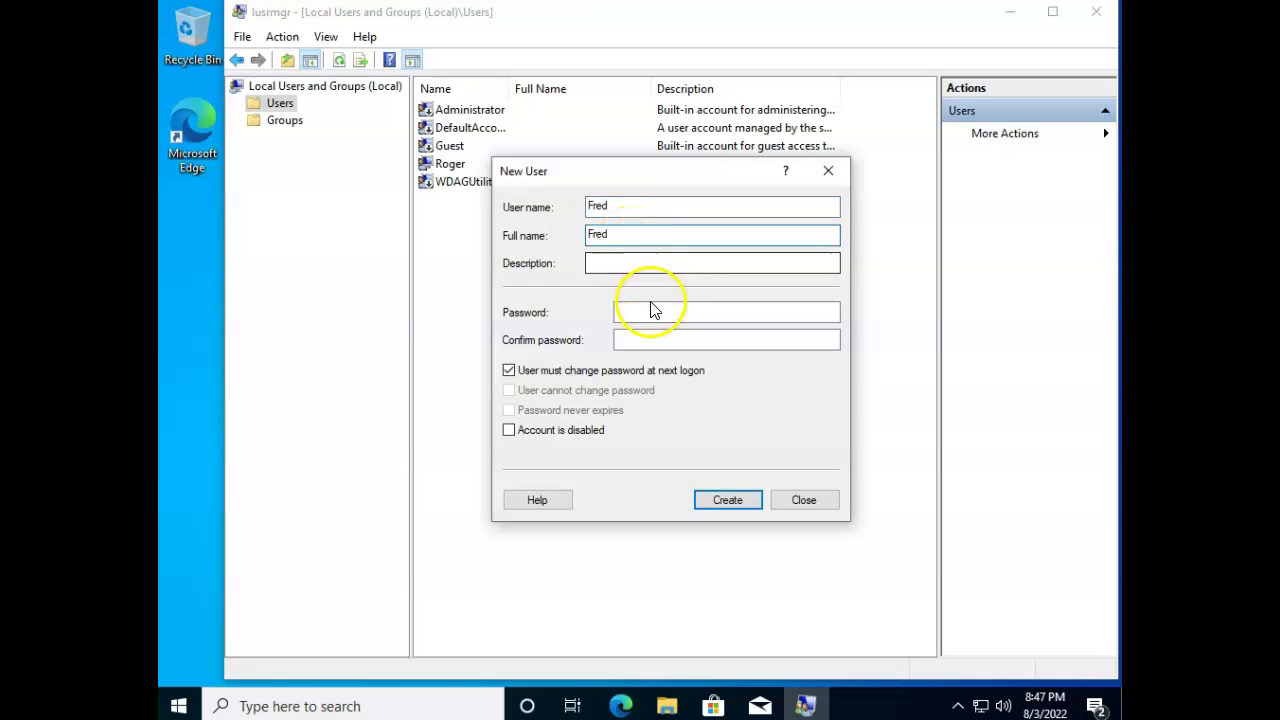
{"action": "left_click", "coordinate": [695, 310]}
{"action": "type", "text": "••••••••"}
{"action": "left_click", "coordinate": [705, 338]}
{"action": "type", "text": "••••••••"}
Untick must-change-password, set Password never expires, and create the account.
{"action": "left_click", "coordinate": [508, 370]}
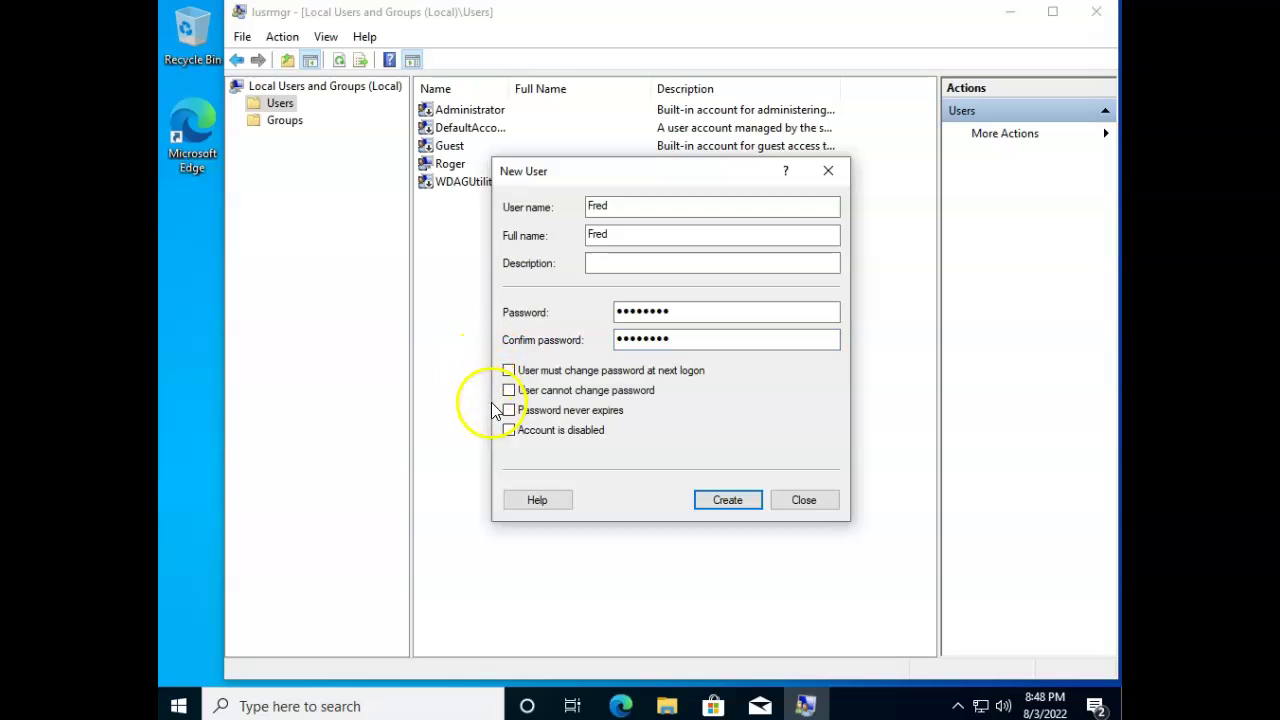
{"action": "left_click", "coordinate": [507, 410]}
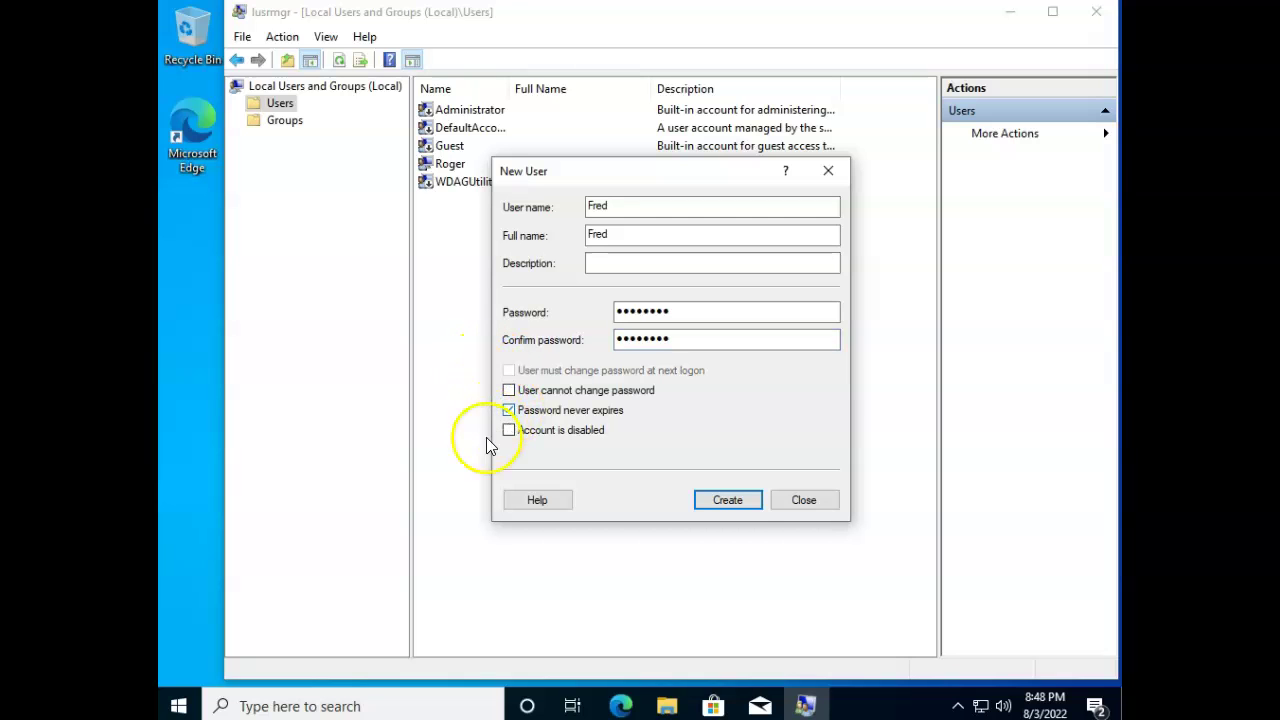
{"action": "left_click", "coordinate": [738, 504]}
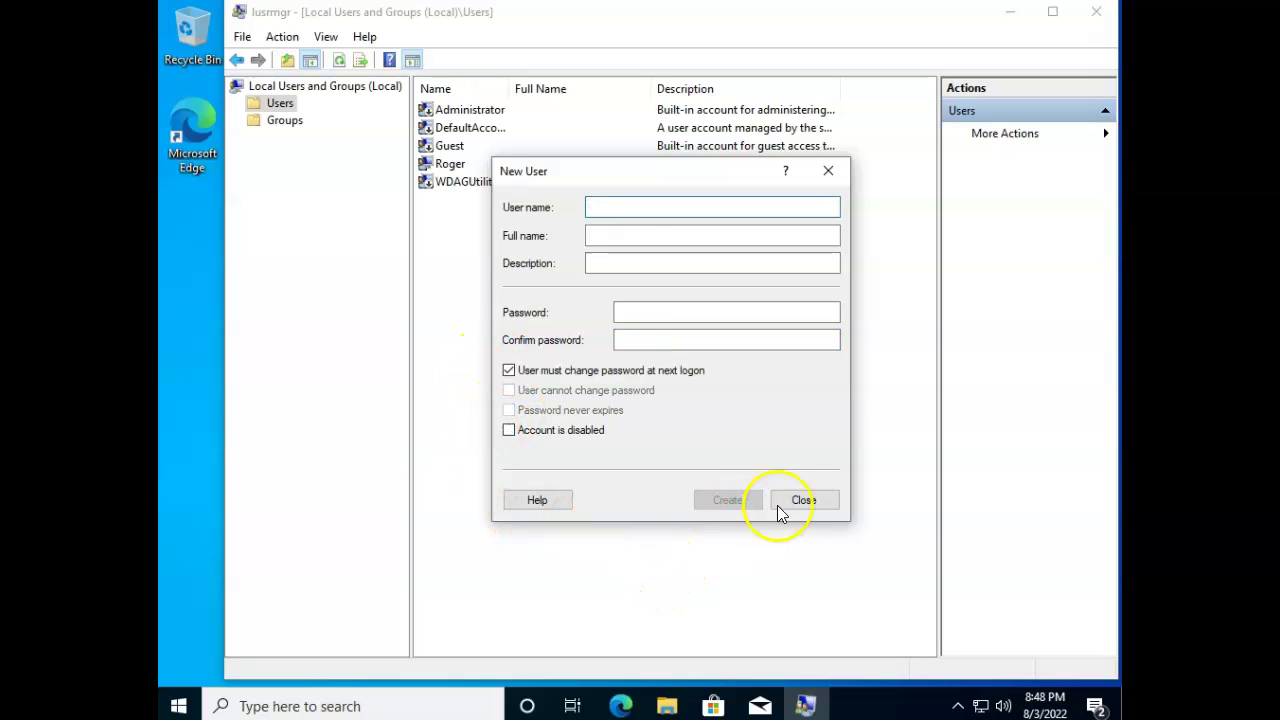
{"action": "left_click", "coordinate": [803, 505]}
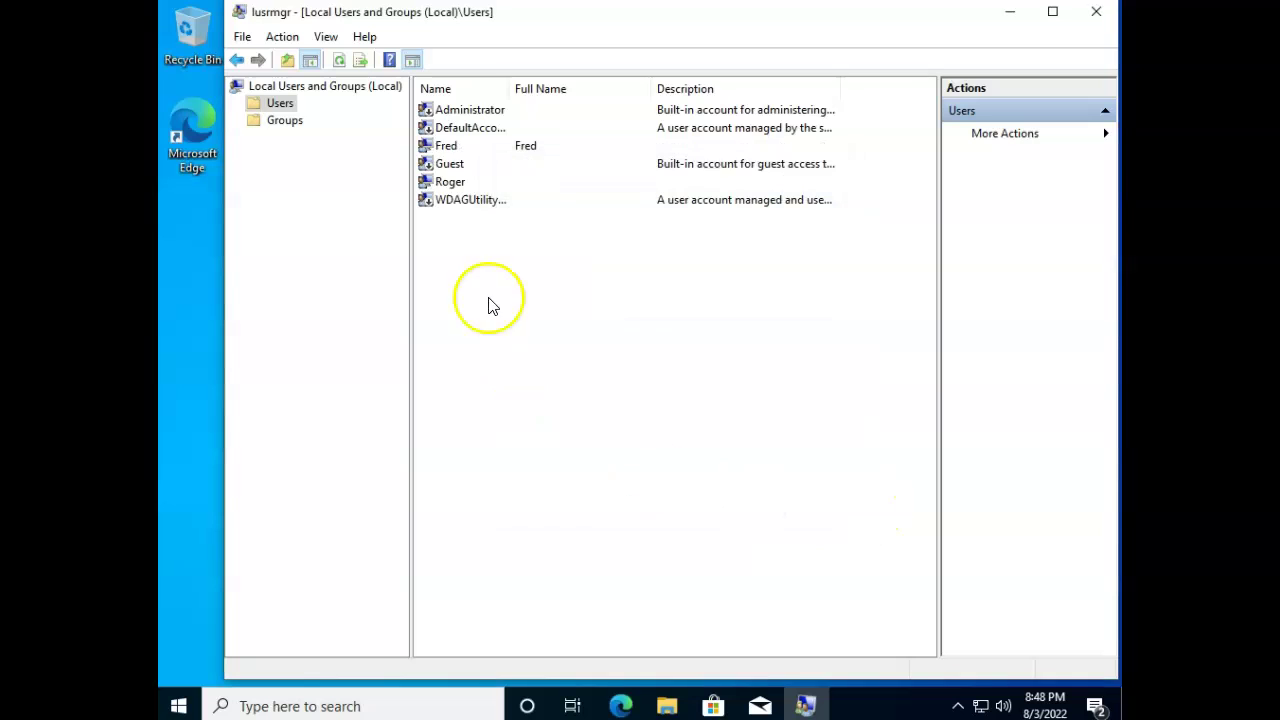
Confirm on Fred's Member Of tab that he is only in Users, then close lusrmgr.
{"action": "right_click", "coordinate": [451, 148]}
{"action": "left_click", "coordinate": [538, 260]}
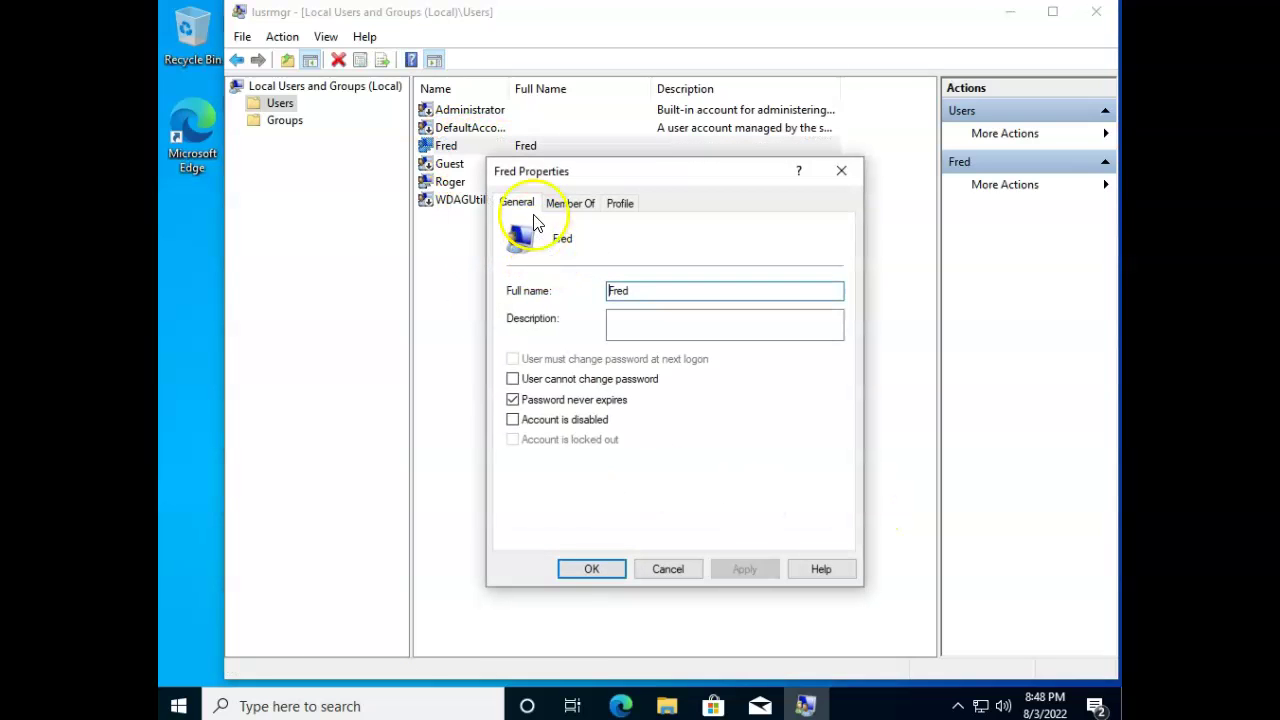
{"action": "left_click", "coordinate": [565, 204]}
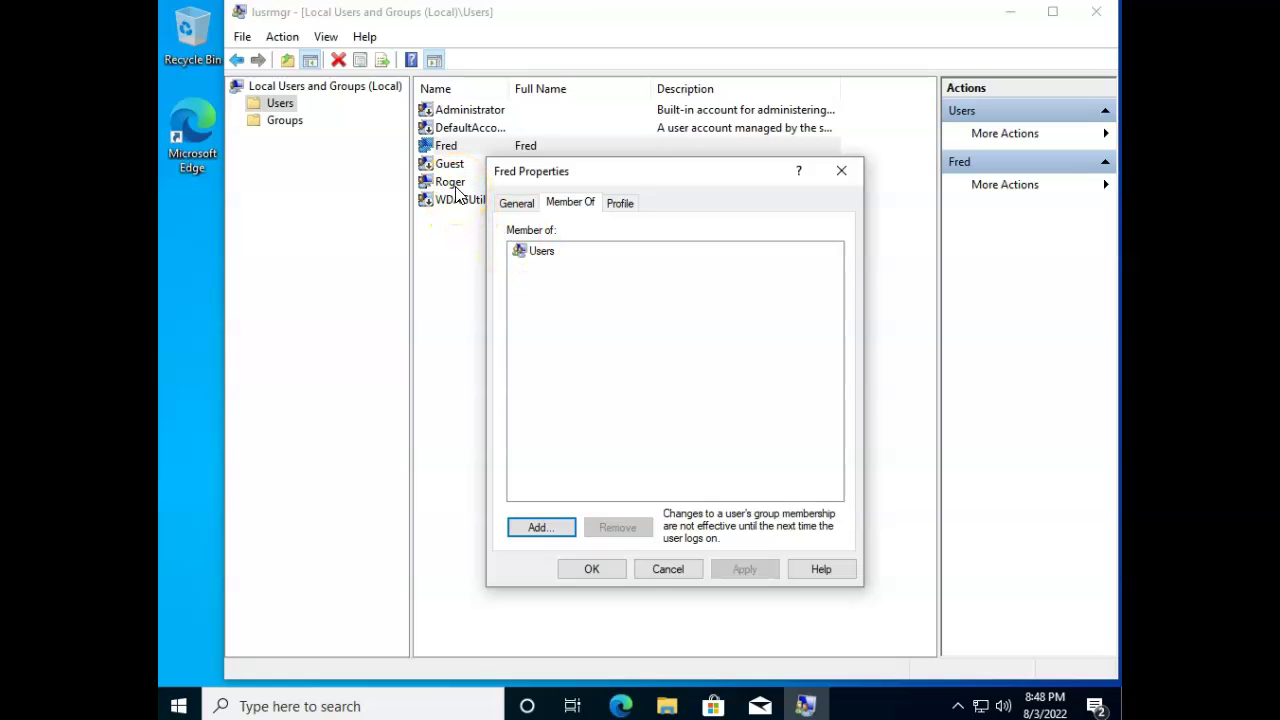
{"action": "left_click", "coordinate": [668, 568]}
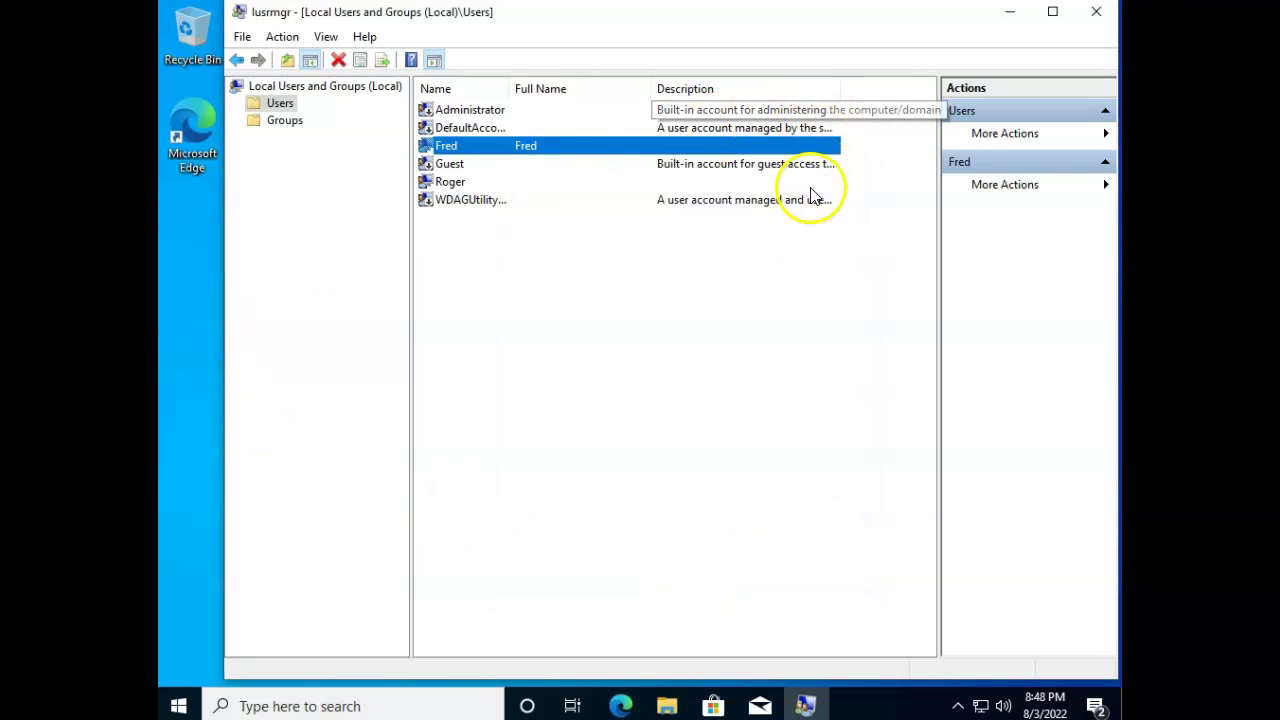
{"action": "left_click", "coordinate": [1097, 14]}
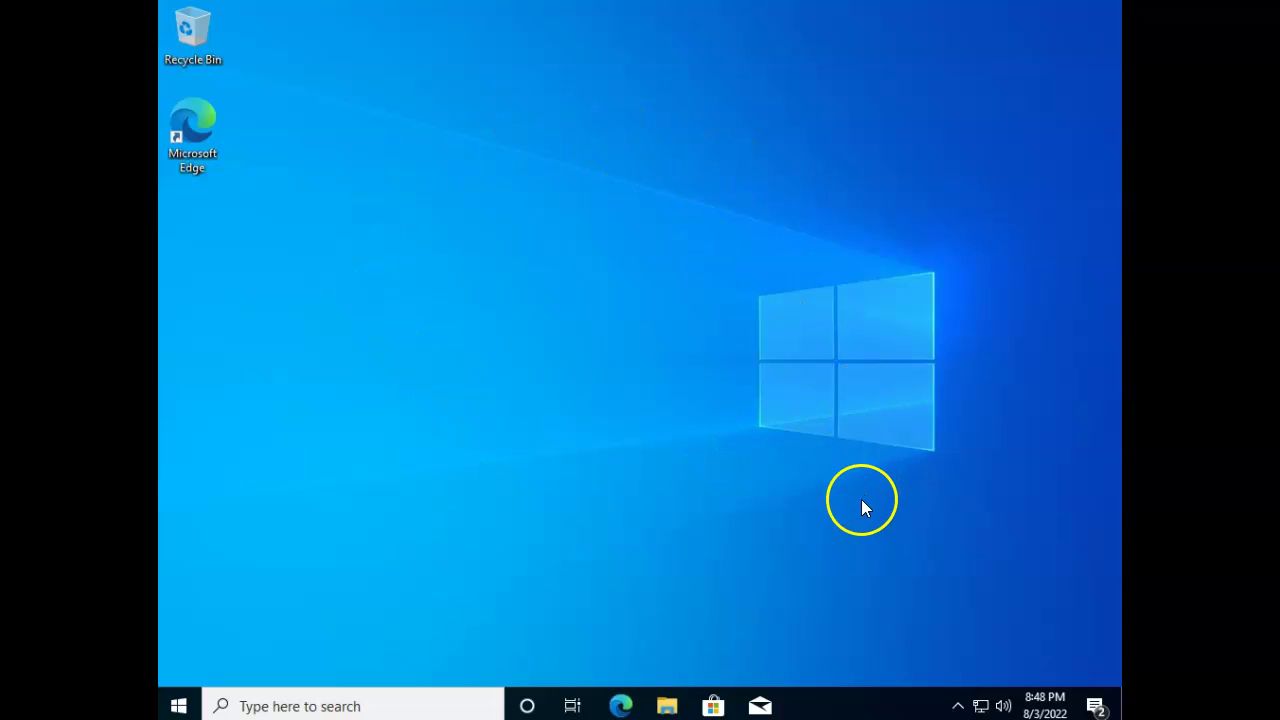
Browse in File Explorer to C:\Windows\System32\Sysprep.
{"action": "left_click", "coordinate": [674, 707]}
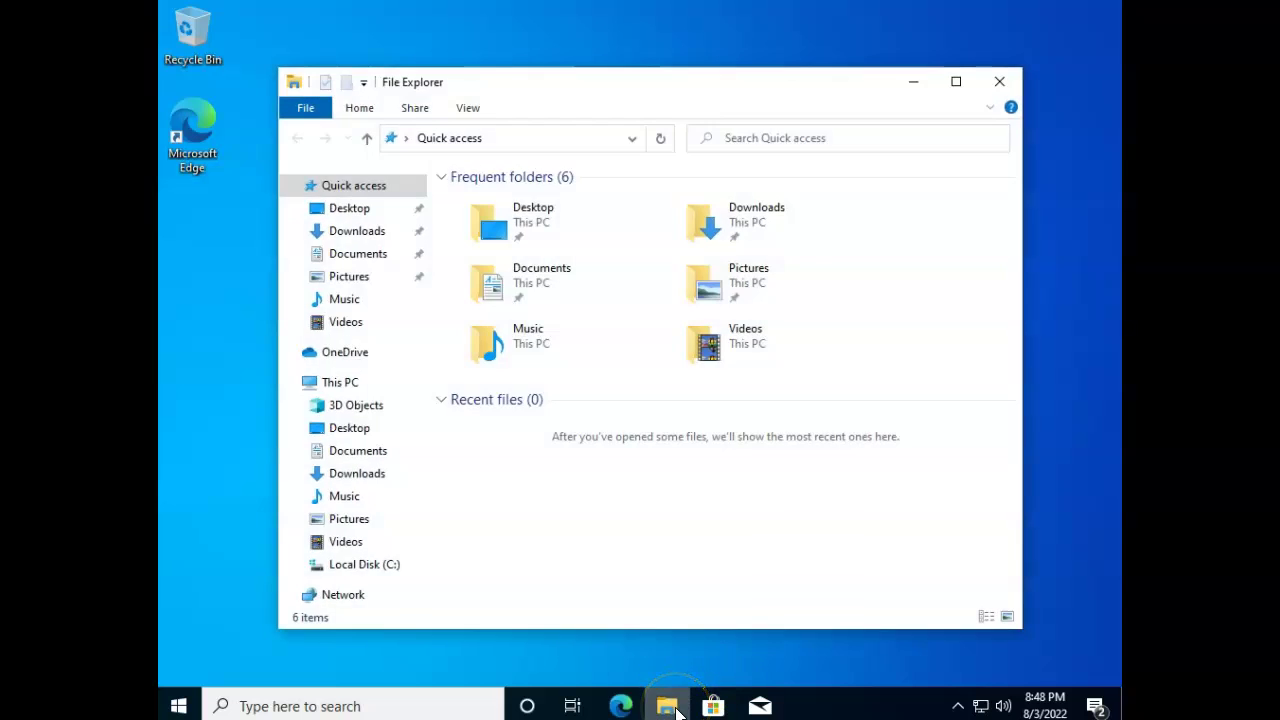
{"action": "left_click", "coordinate": [375, 572]}
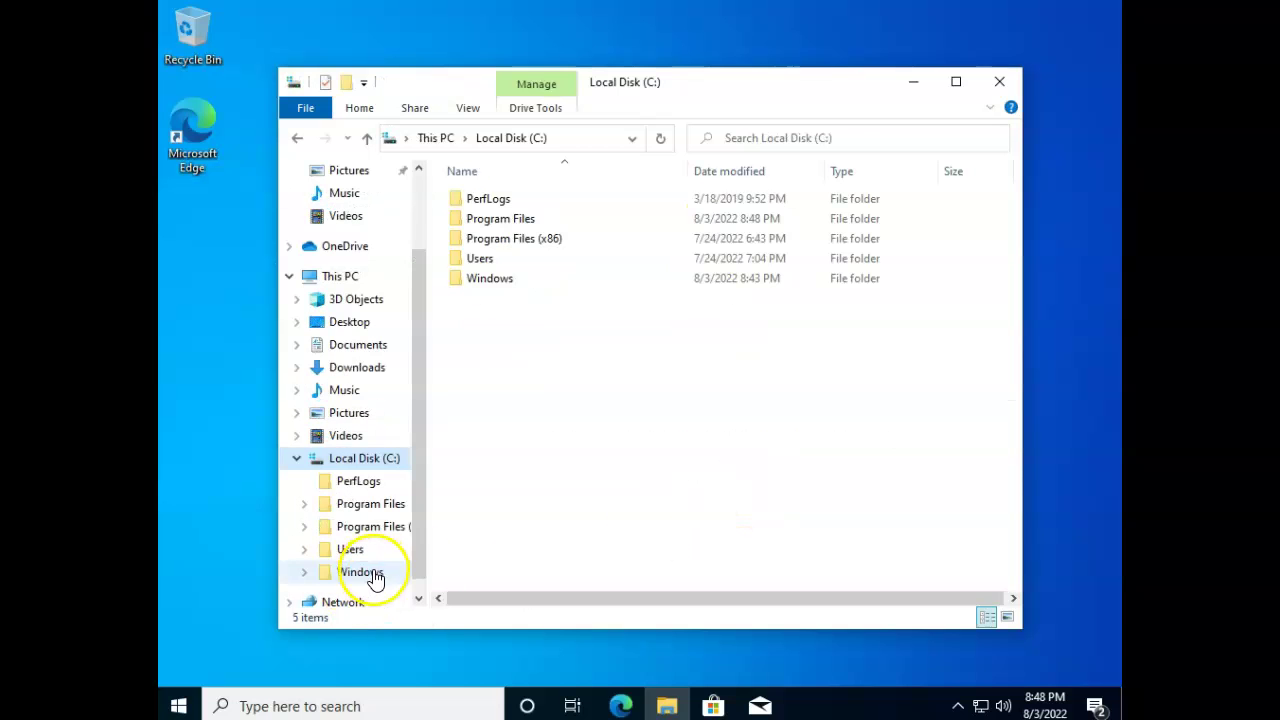
{"action": "double_click", "coordinate": [505, 290]}
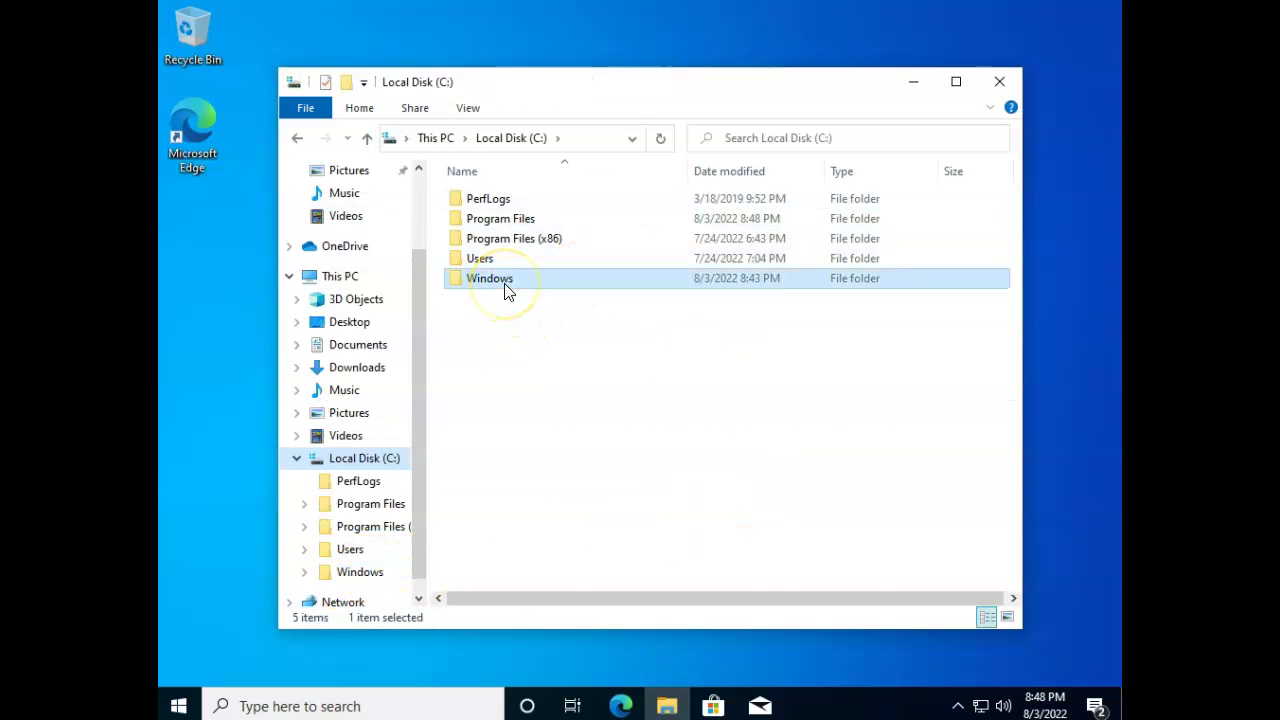
{"action": "scroll", "coordinate": [551, 283], "scroll_direction": "down", "scroll_amount": 14}
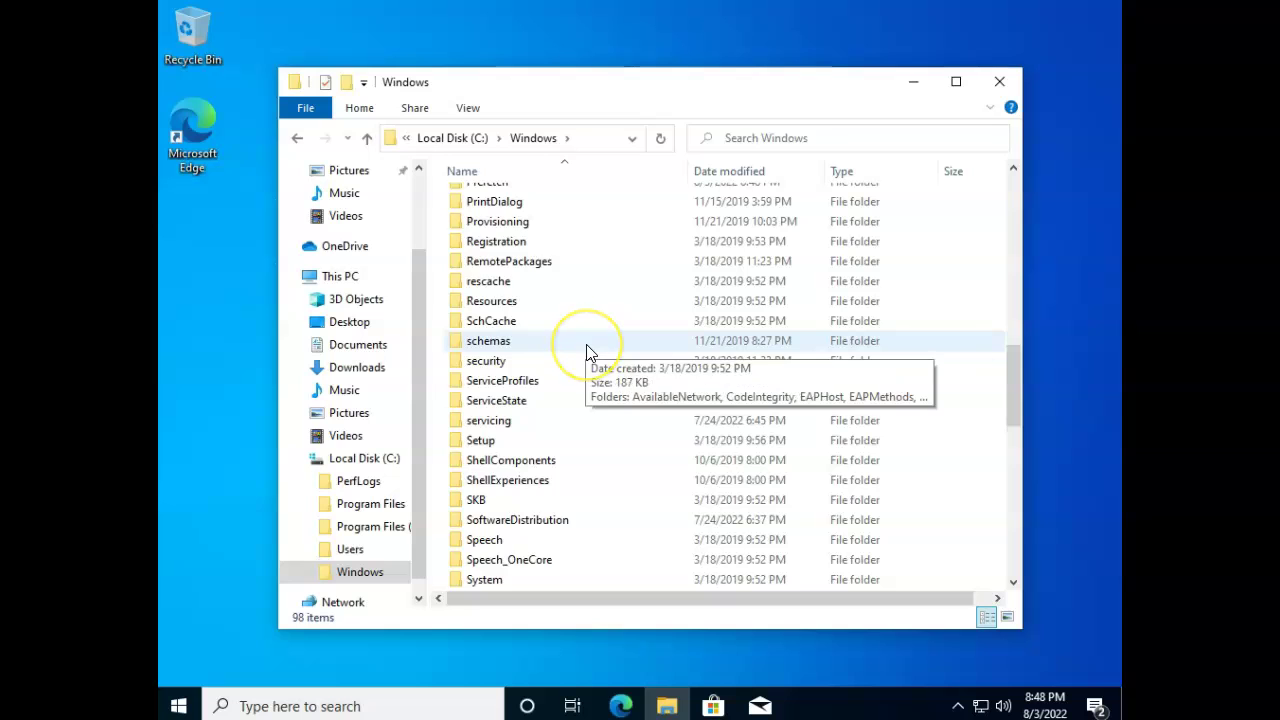
{"action": "scroll", "coordinate": [586, 350], "scroll_direction": "down", "scroll_amount": 4}
{"action": "double_click", "coordinate": [500, 368]}
{"action": "scroll", "coordinate": [600, 365], "scroll_direction": "down", "scroll_amount": 20}
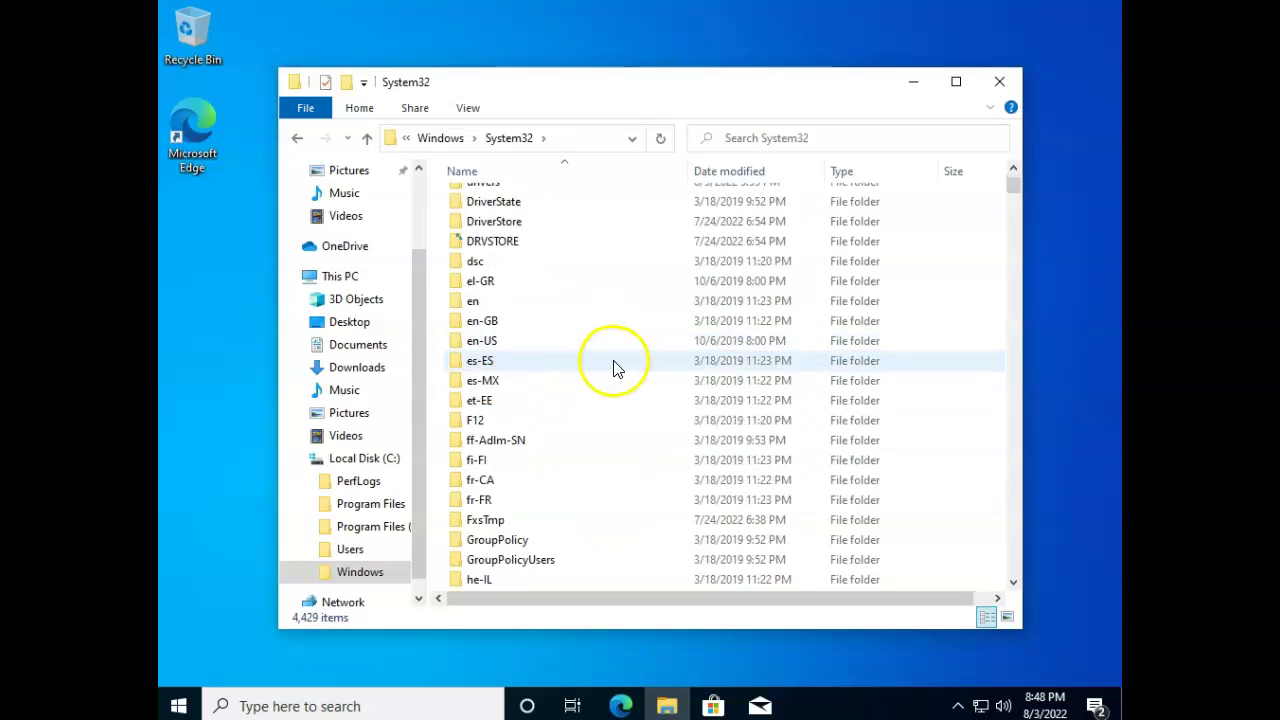
{"action": "scroll", "coordinate": [620, 370], "scroll_direction": "down", "scroll_amount": 9}
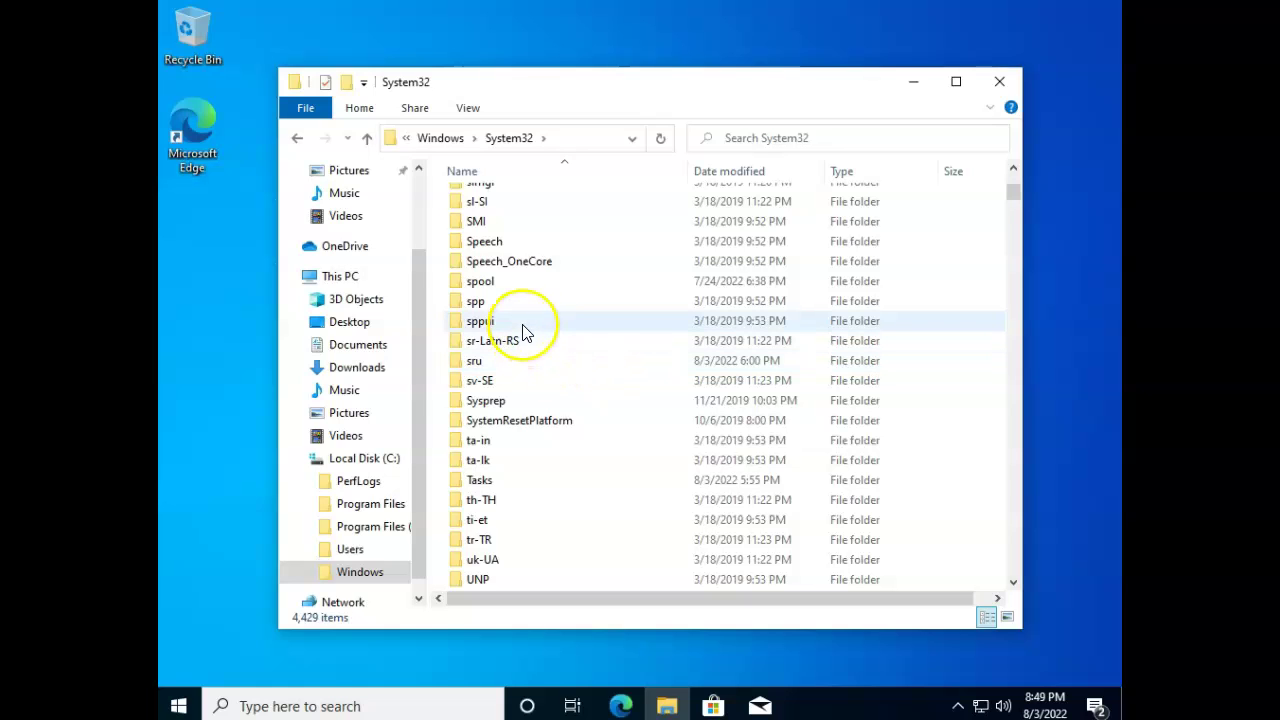
{"action": "double_click", "coordinate": [480, 401]}
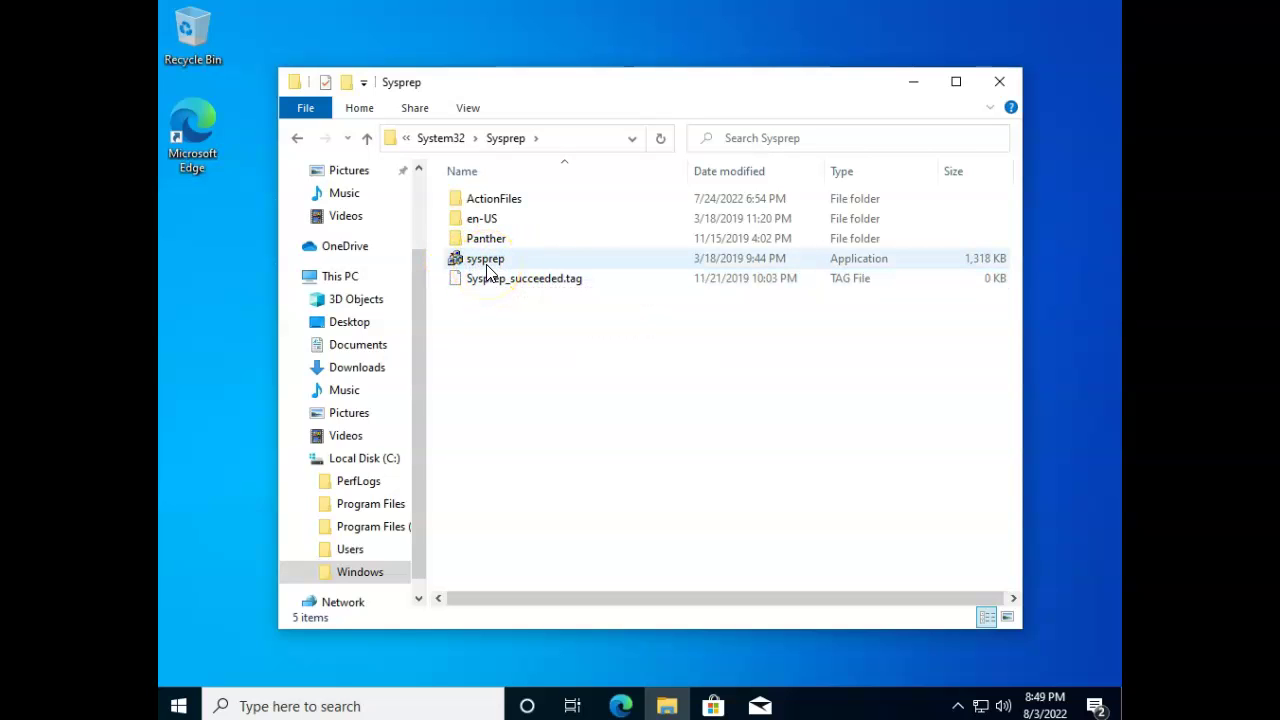
Turn on file name extensions and launch sysprep.exe.
{"action": "left_click", "coordinate": [470, 110]}
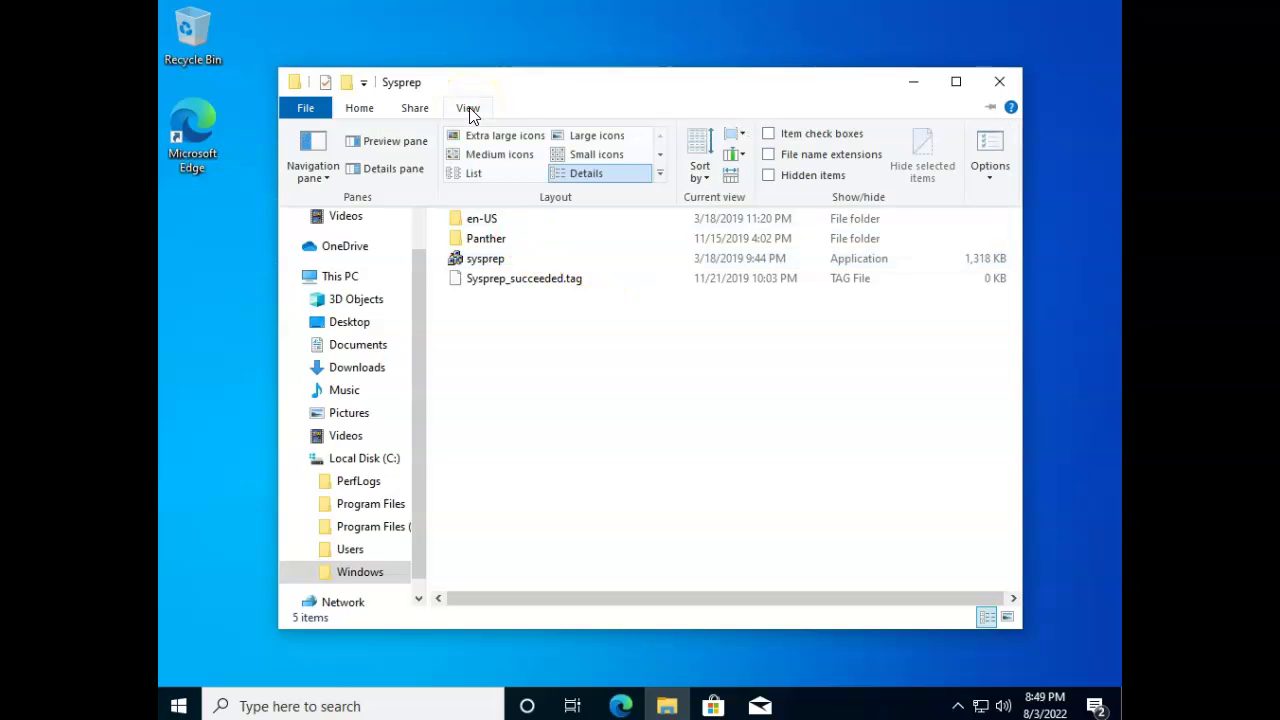
{"action": "left_click", "coordinate": [785, 156]}
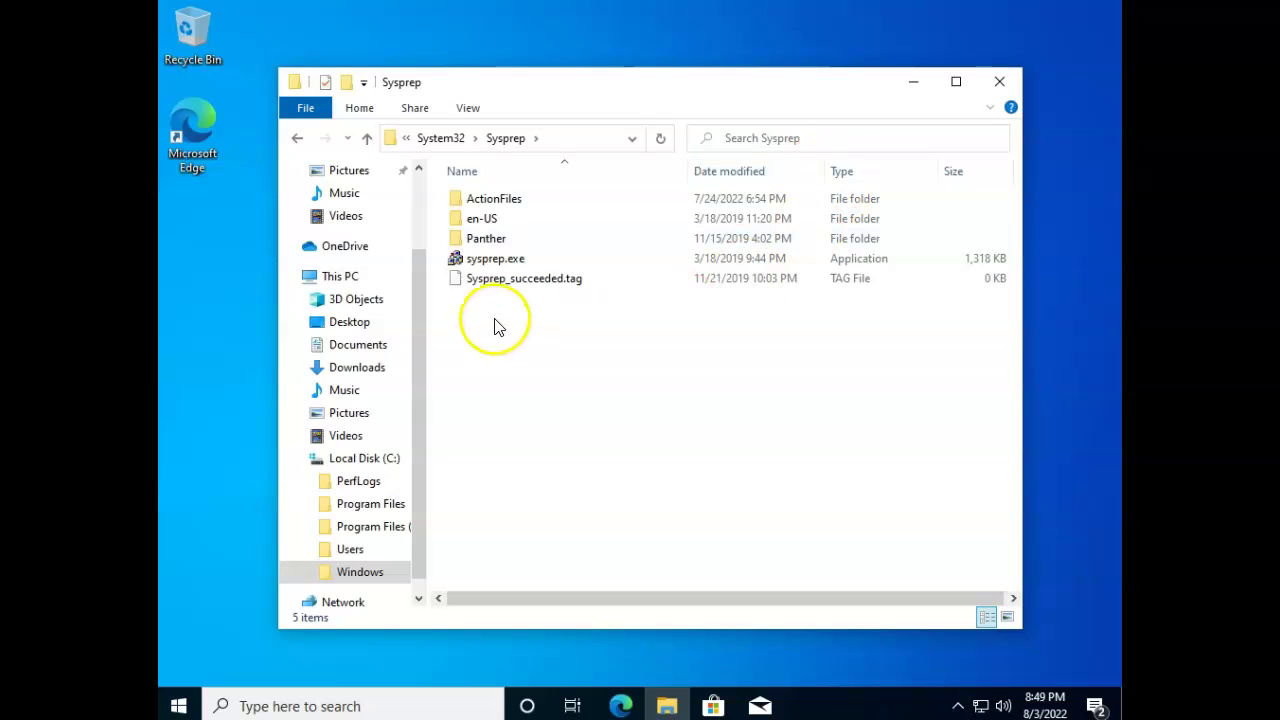
{"action": "double_click", "coordinate": [500, 259]}
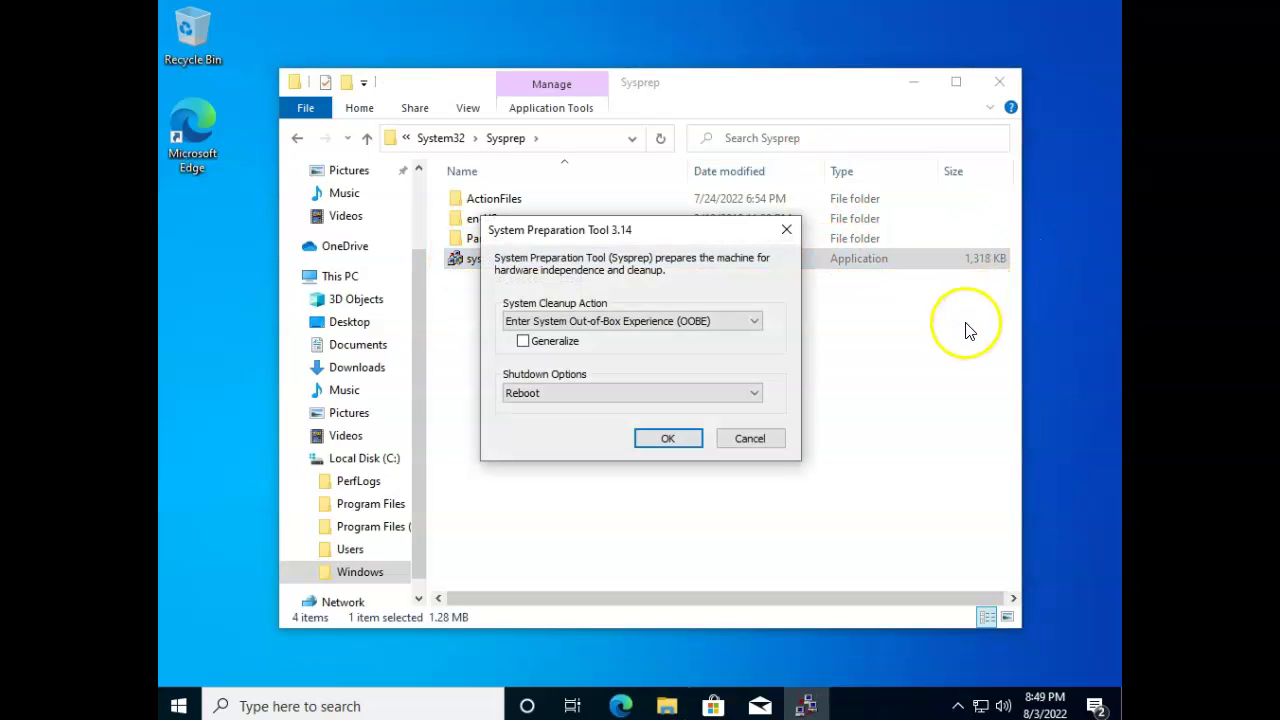
Run Sysprep with Enter System Out-of-Box Experience (OOBE), Generalize toggled, and Reboot.
{"action": "left_click", "coordinate": [757, 322]}
{"action": "left_click", "coordinate": [756, 322]}
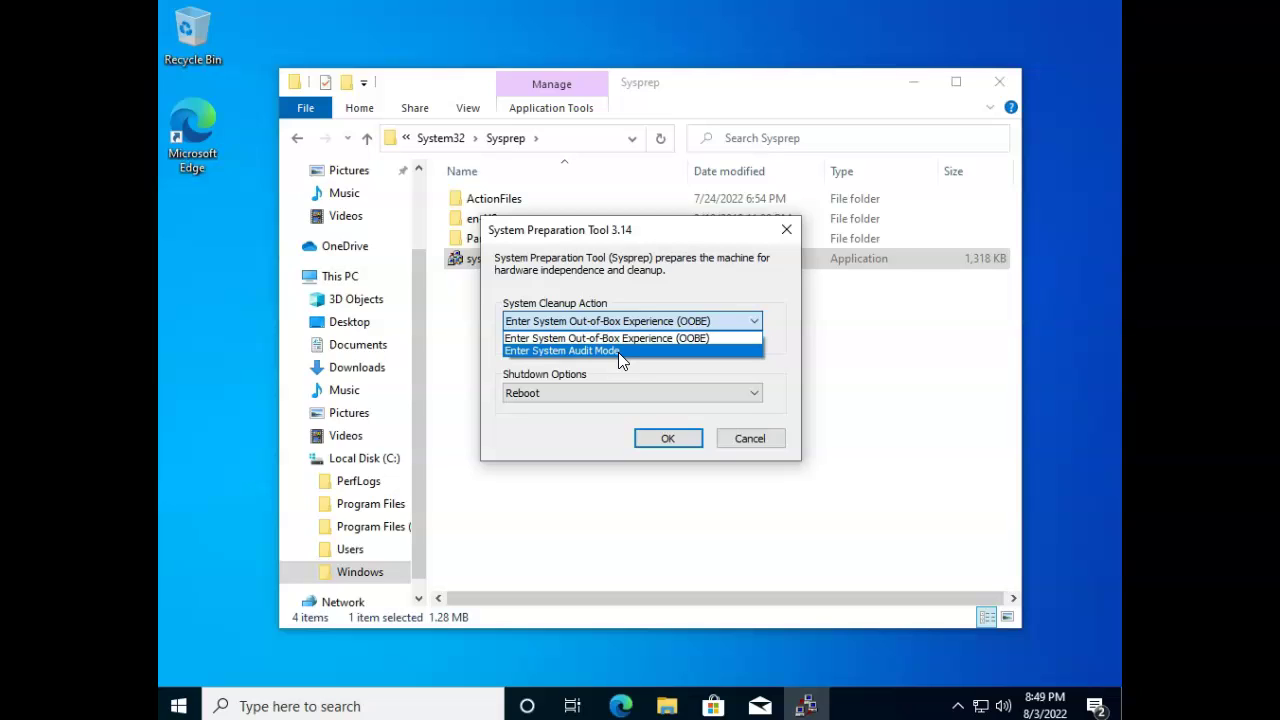
{"action": "left_click", "coordinate": [510, 338]}
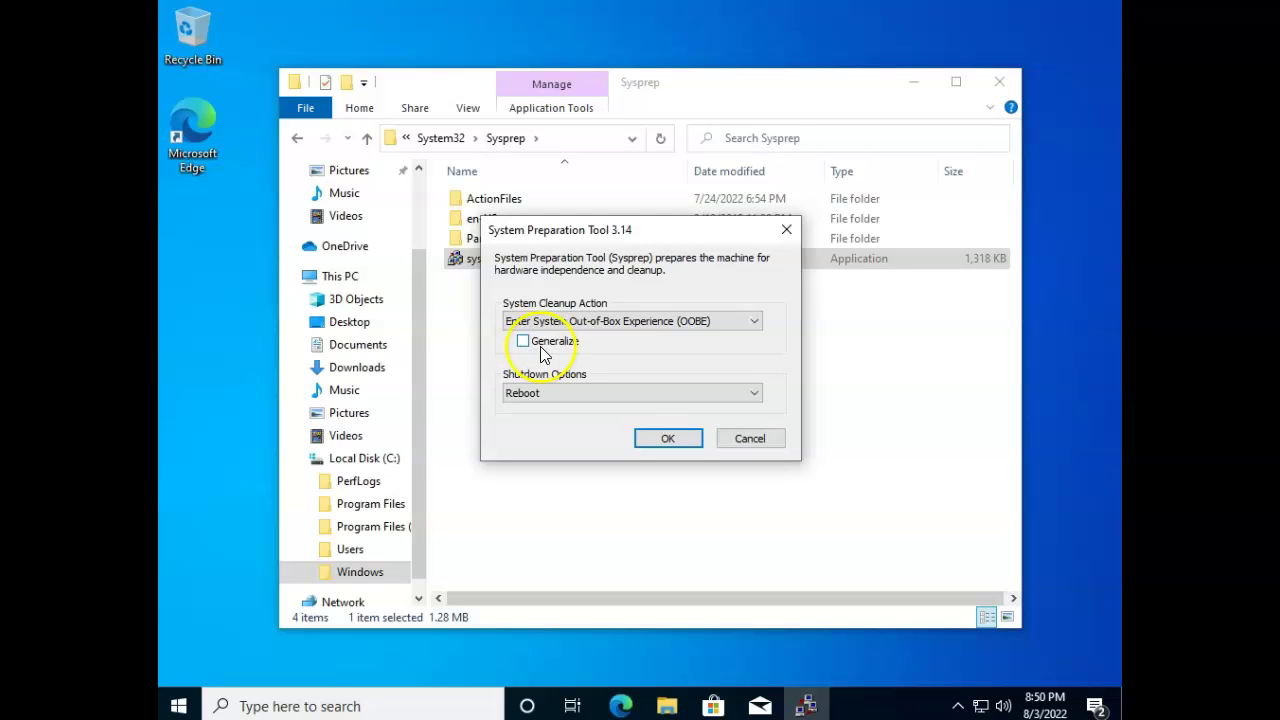
{"action": "left_click", "coordinate": [578, 345]}
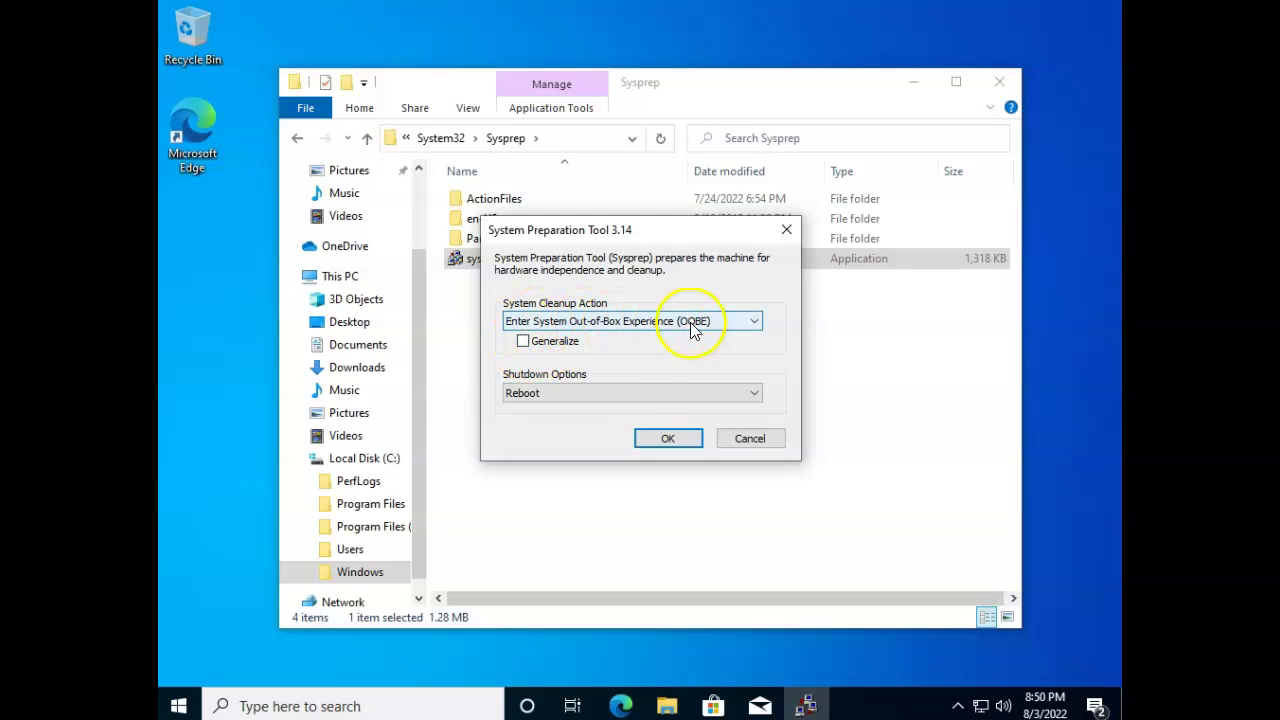
{"action": "left_click", "coordinate": [757, 394]}
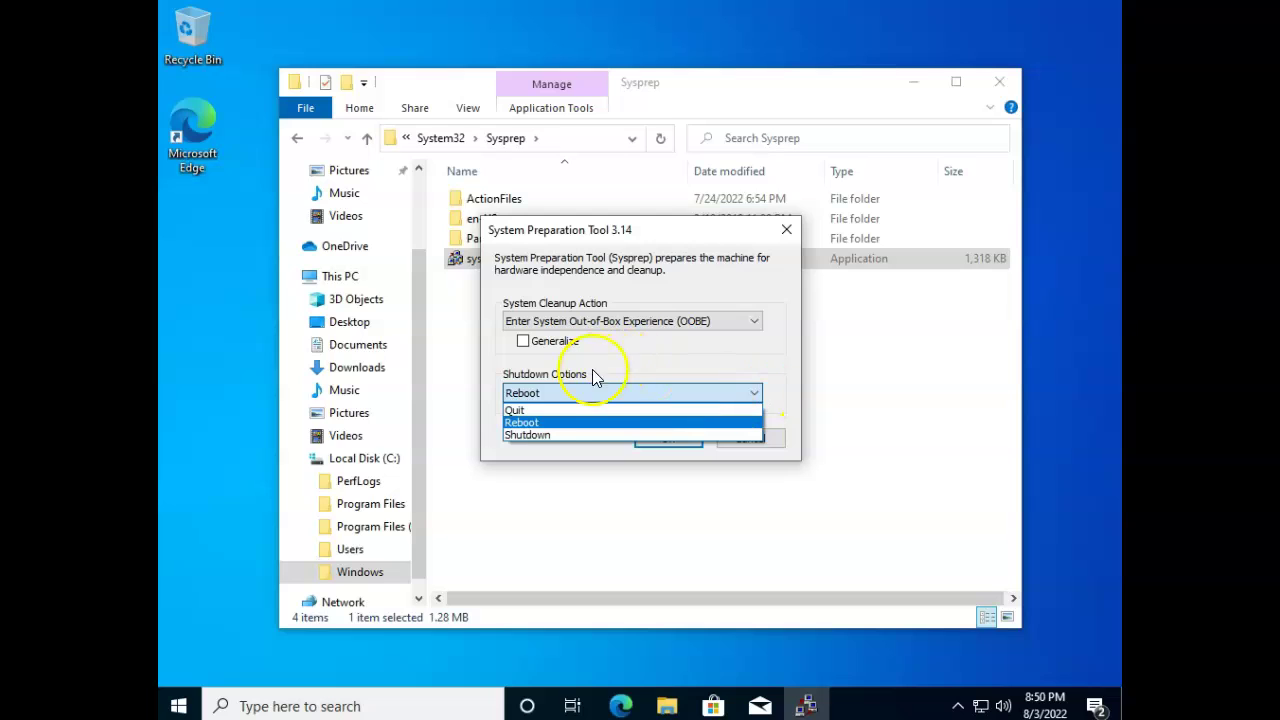
{"action": "left_click", "coordinate": [522, 422]}
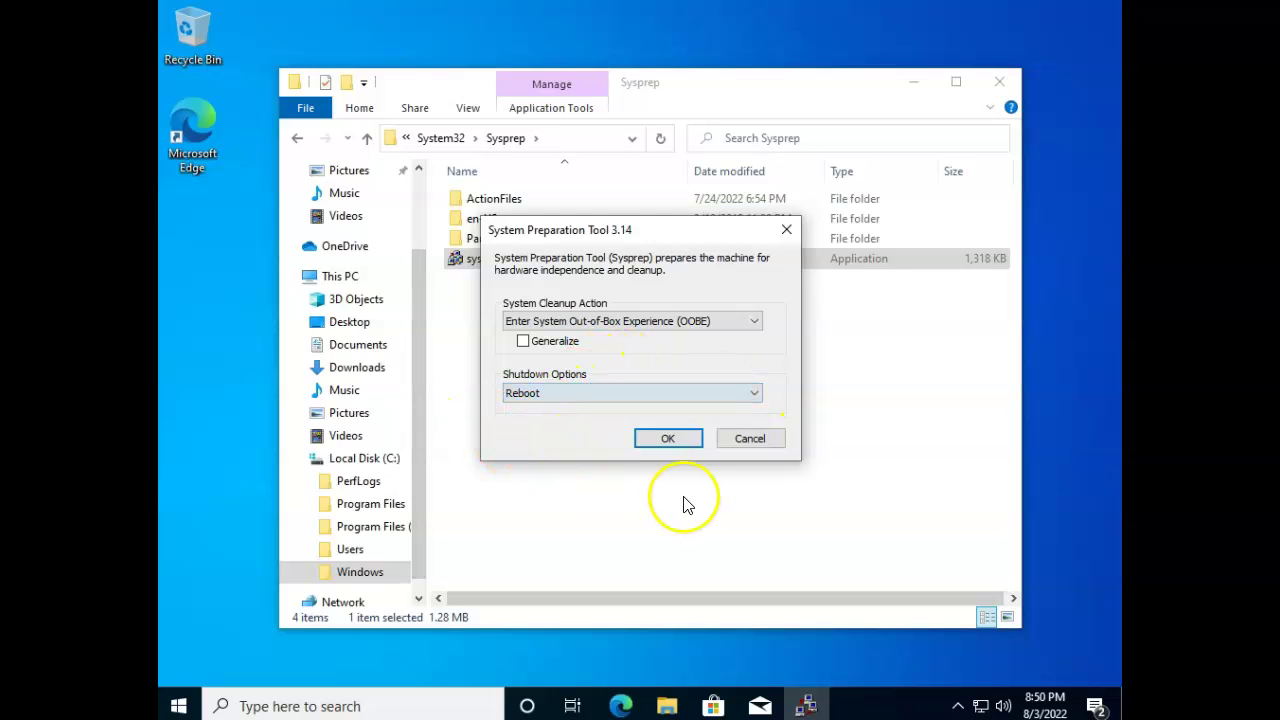
{"action": "left_click", "coordinate": [523, 341]}
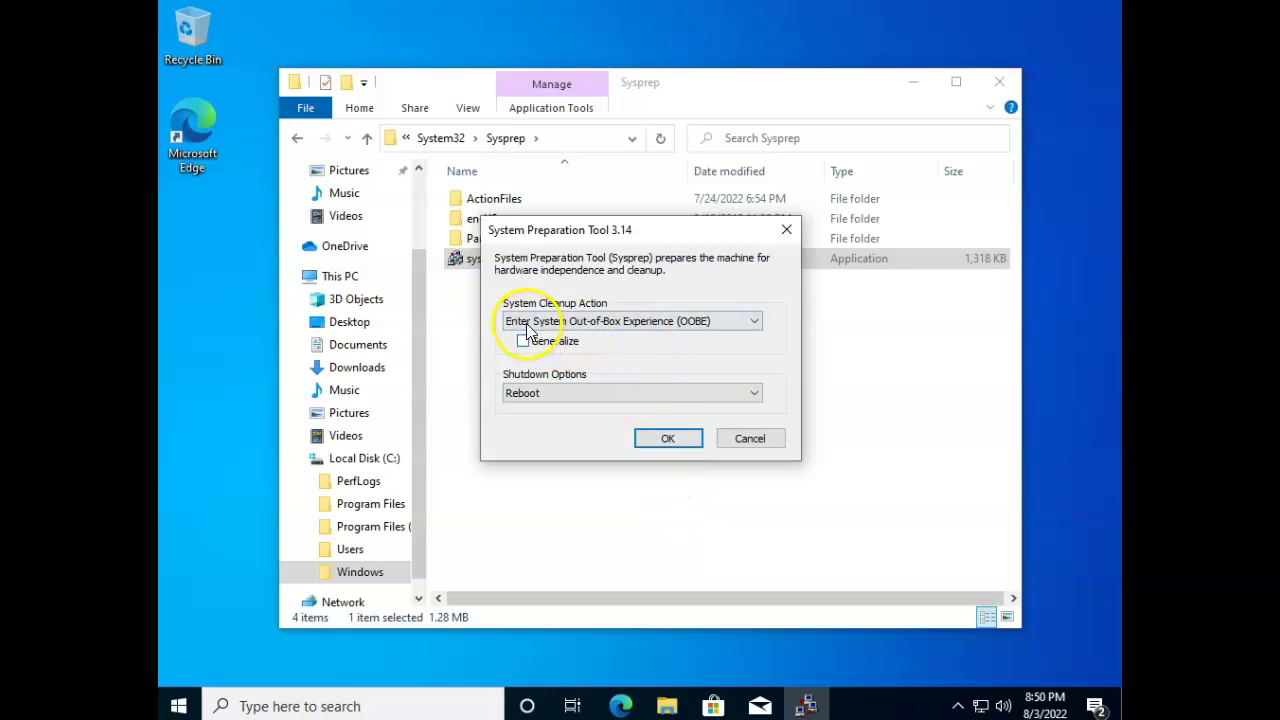
{"action": "left_click", "coordinate": [668, 438]}
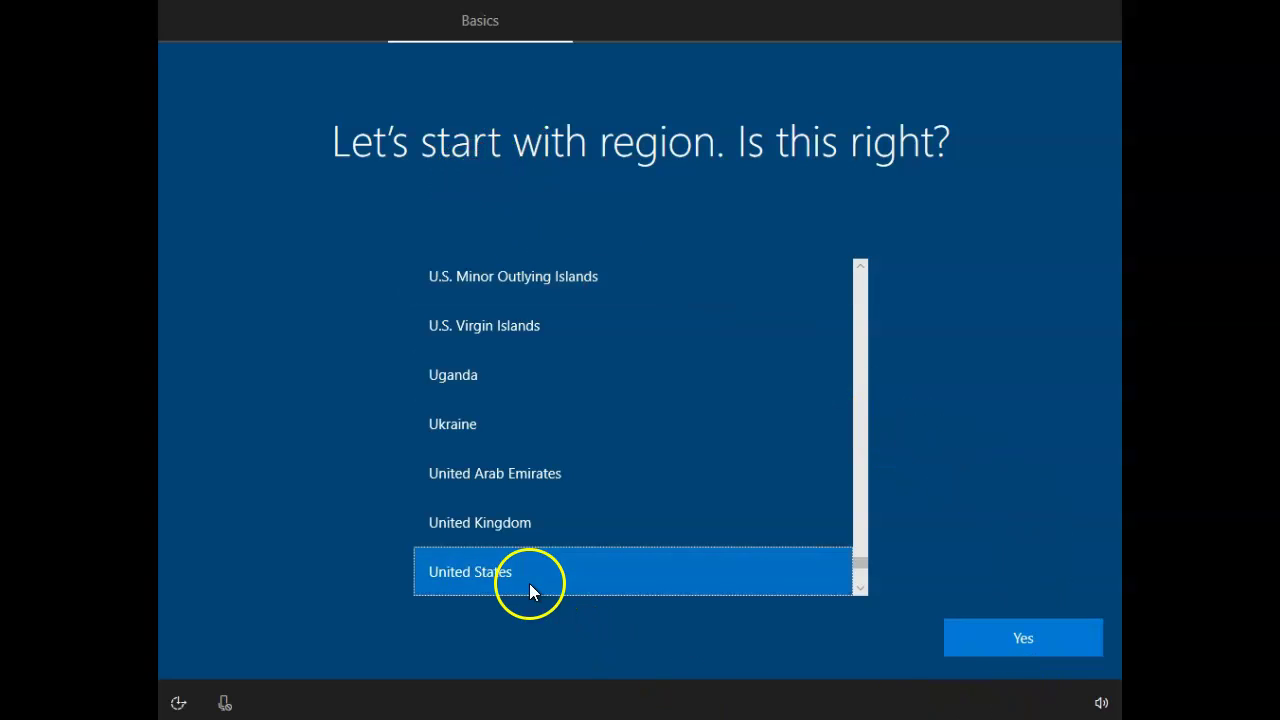
Accept United States region and US keyboard, skipping a second layout.
{"action": "left_click", "coordinate": [1024, 650]}
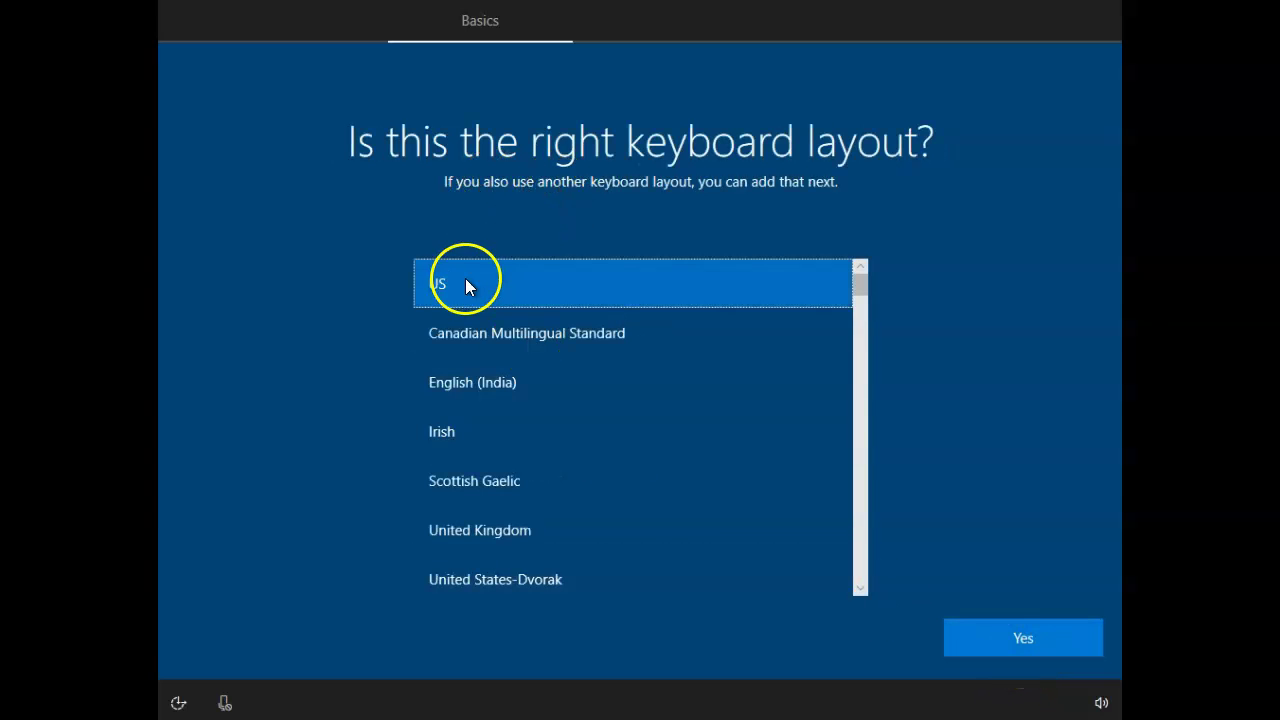
{"action": "left_click", "coordinate": [1064, 636]}
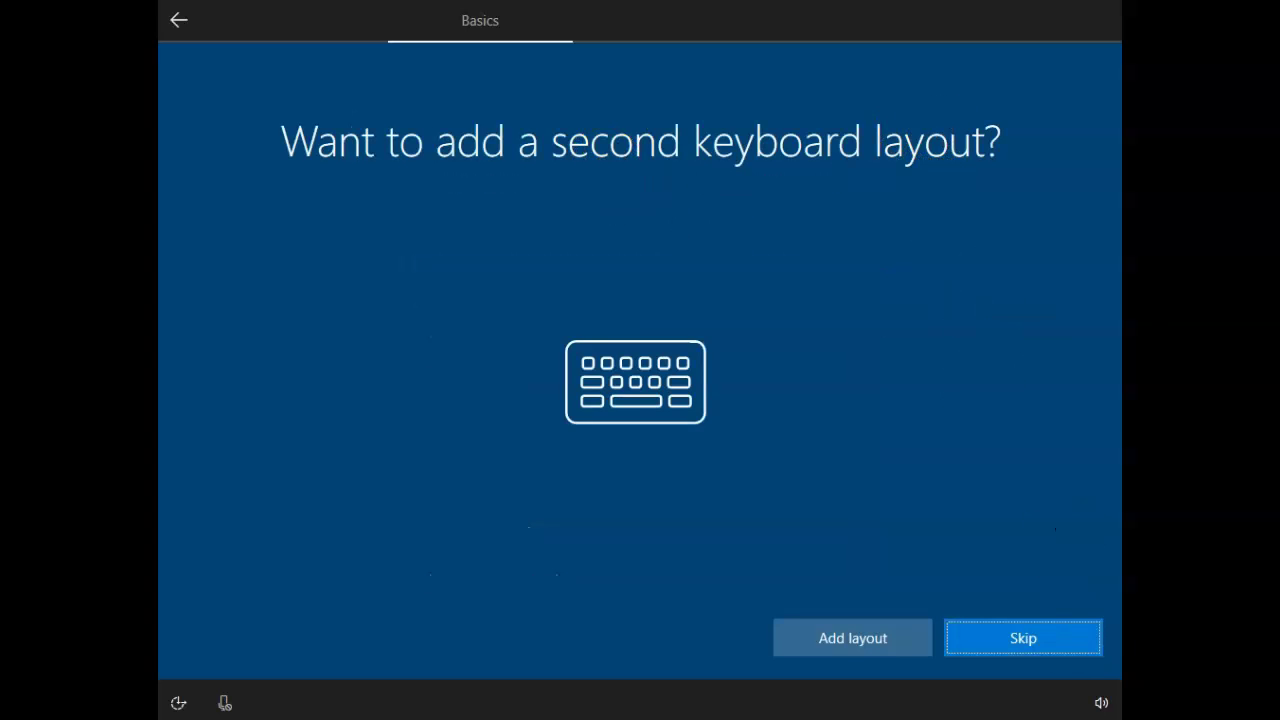
{"action": "left_click", "coordinate": [1045, 639]}
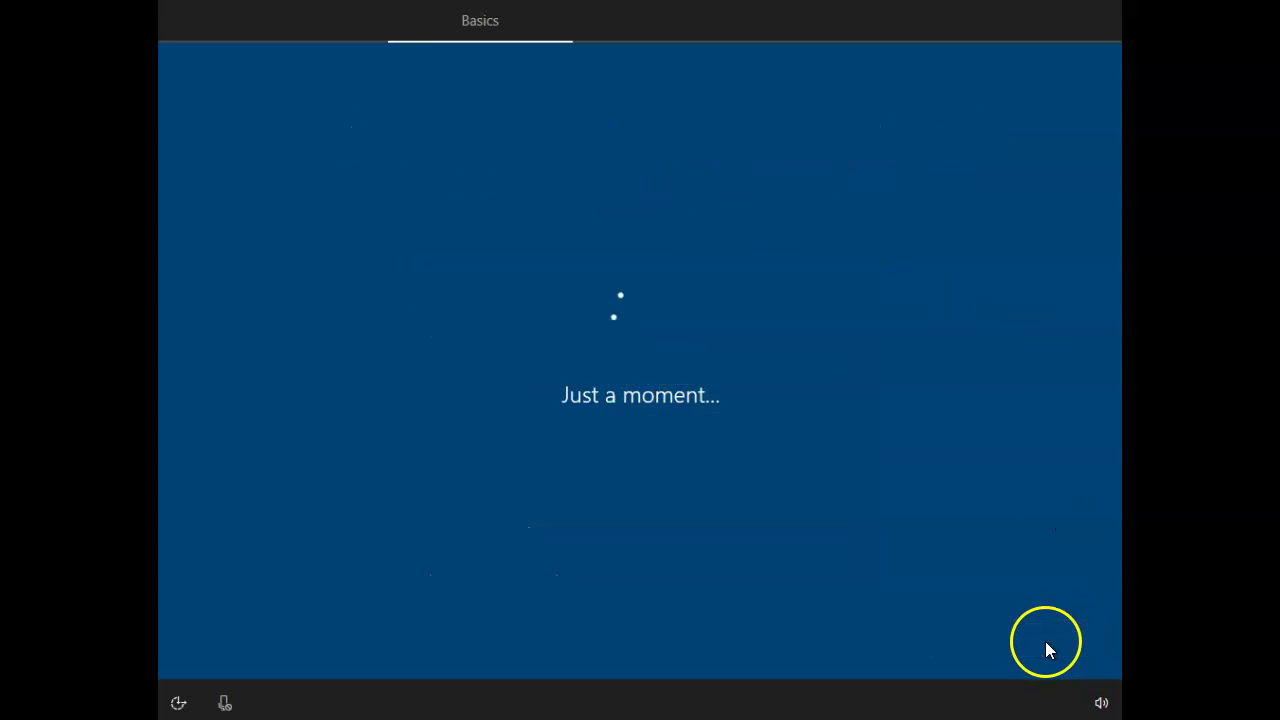
Skip the feature update, accept the license, and choose Set up for personal use.
{"action": "left_click", "coordinate": [946, 466]}
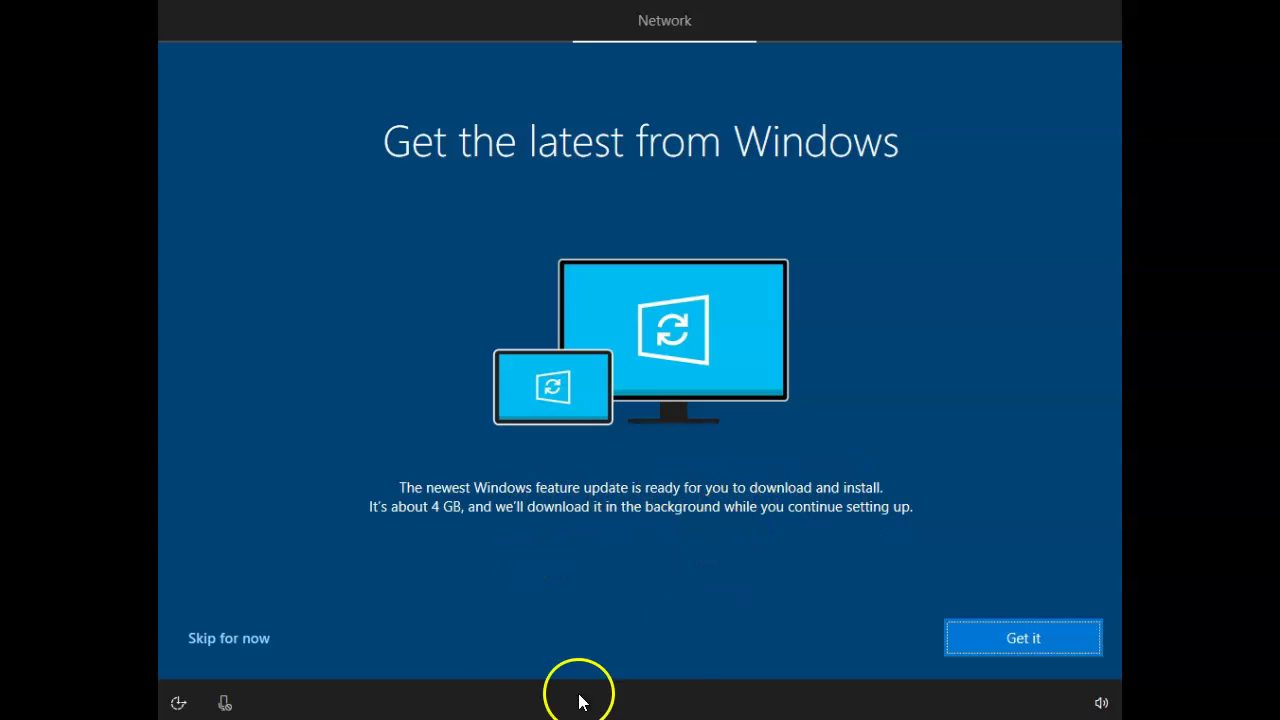
{"action": "left_click", "coordinate": [256, 643]}
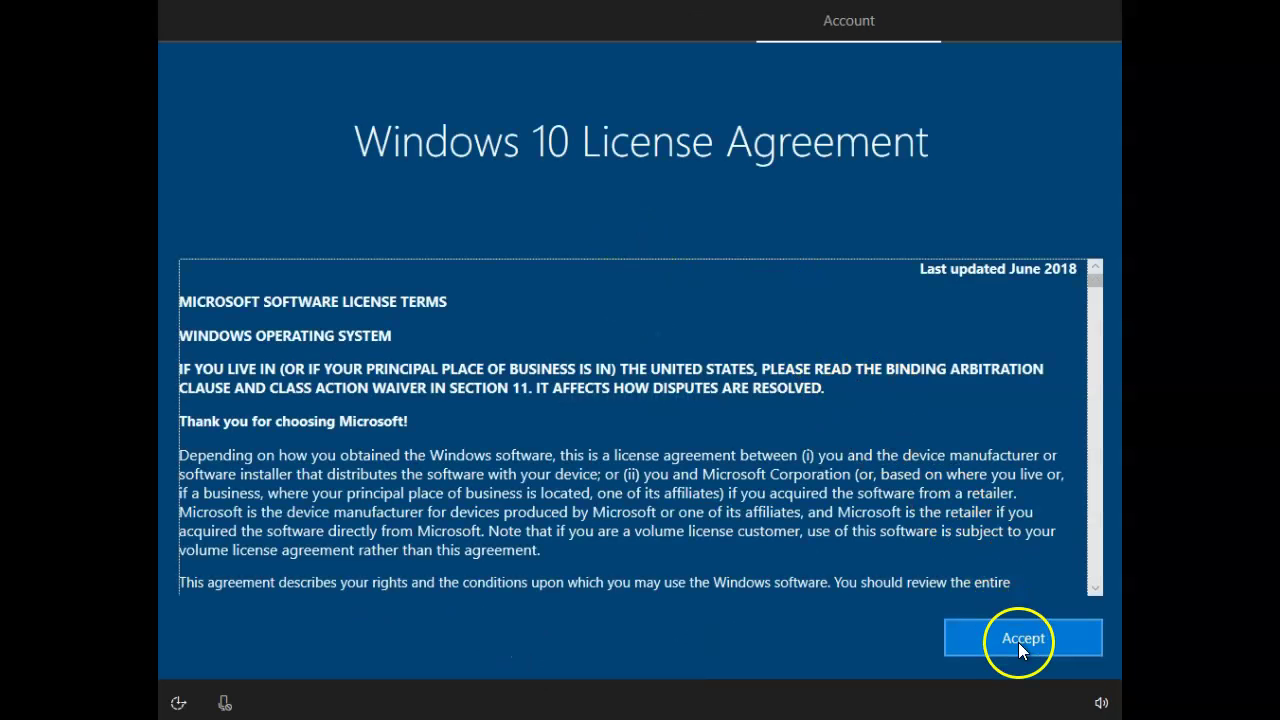
{"action": "left_click", "coordinate": [1020, 642]}
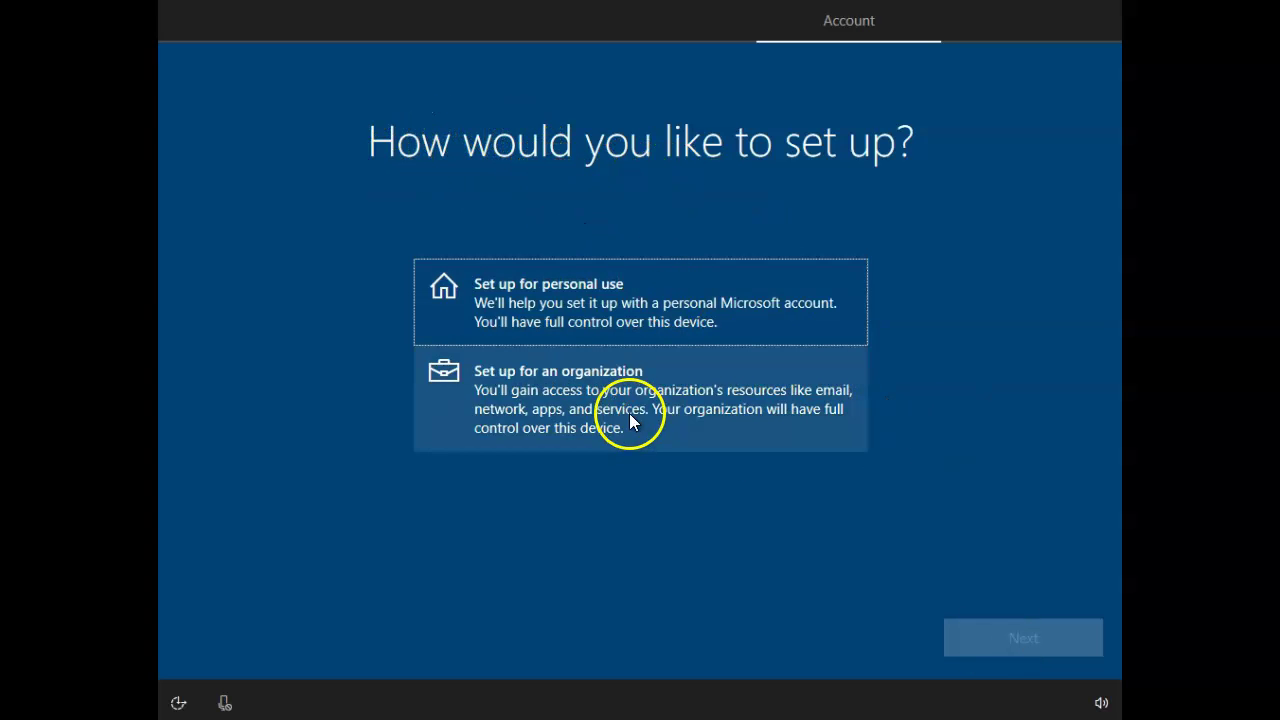
{"action": "left_click", "coordinate": [571, 309]}
{"action": "left_click", "coordinate": [1066, 636]}
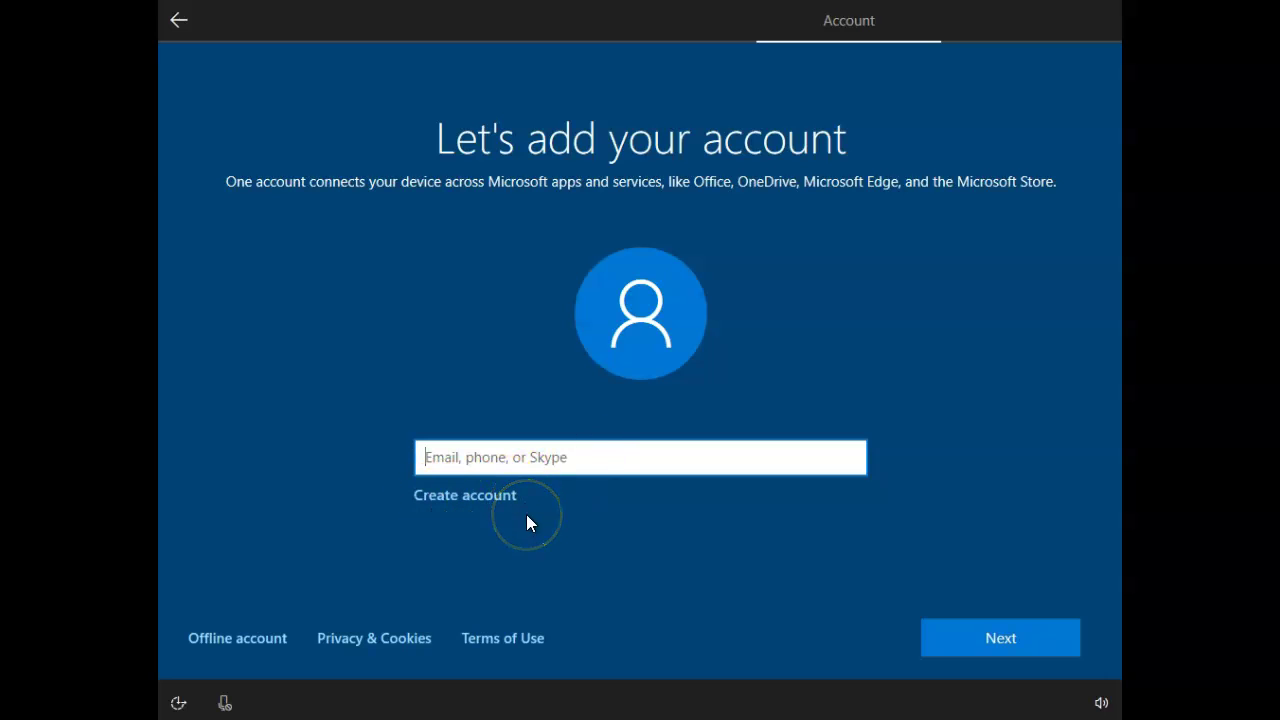
Choose Offline account, then Limited experience.
{"action": "left_click", "coordinate": [266, 643]}
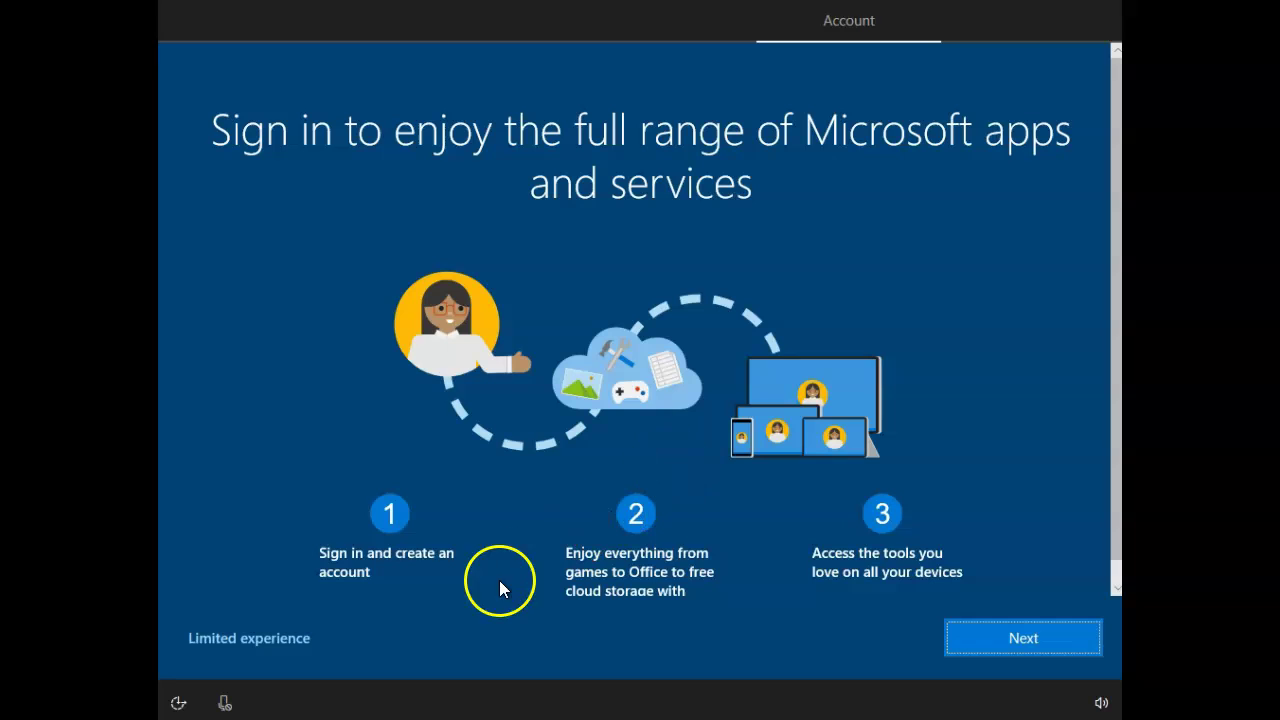
{"action": "left_click", "coordinate": [289, 642]}
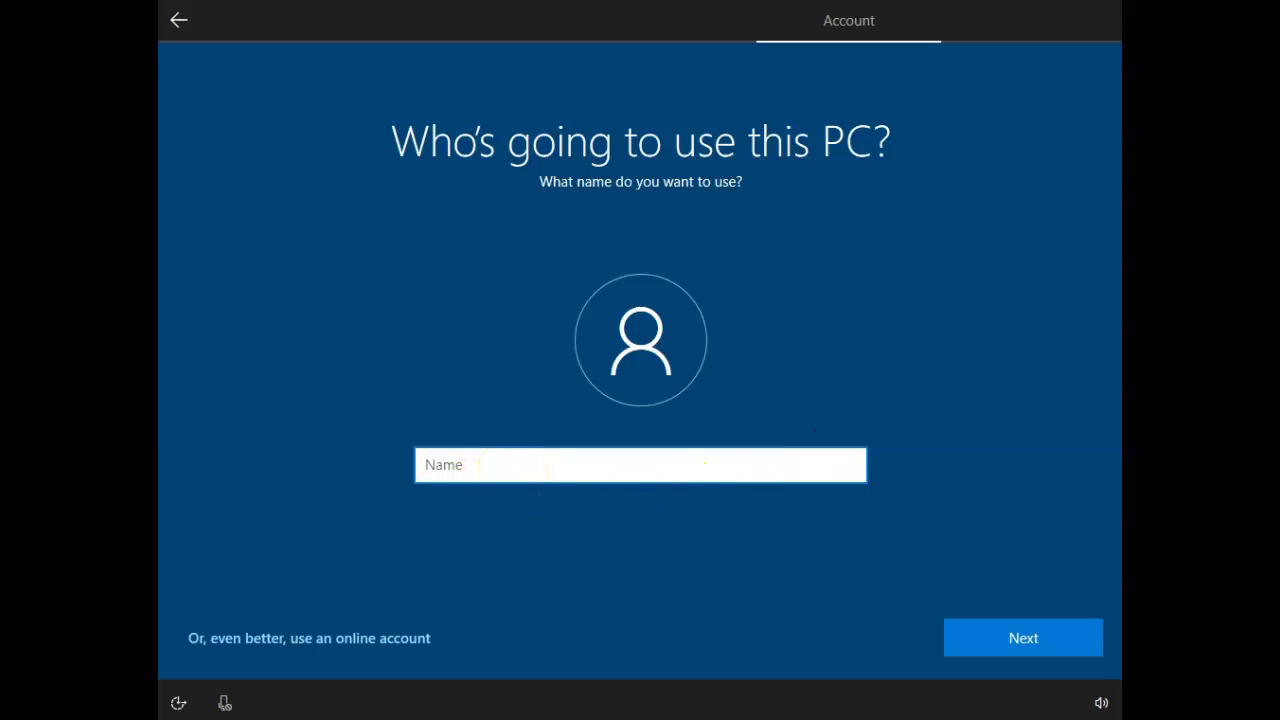
Enter user name Roger, then replace the rejected name with Wilma and continue.
{"action": "type", "text": "Roger"}
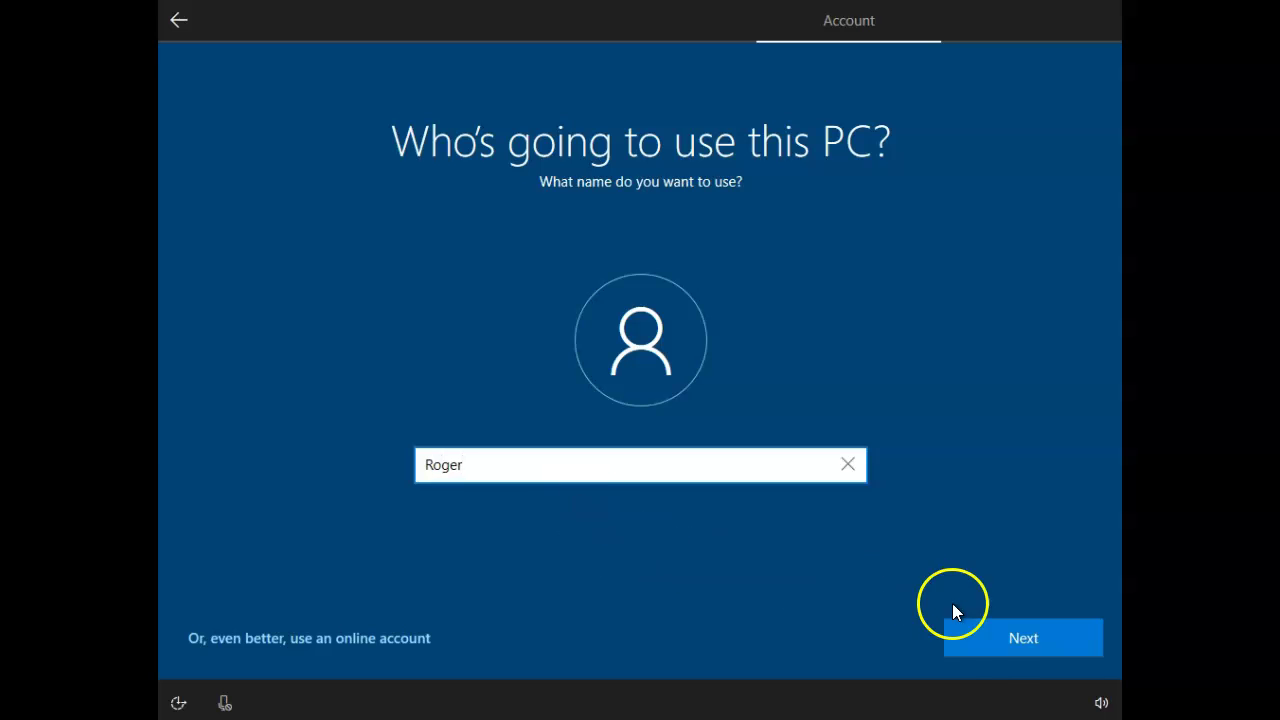
{"action": "left_click", "coordinate": [1000, 642]}
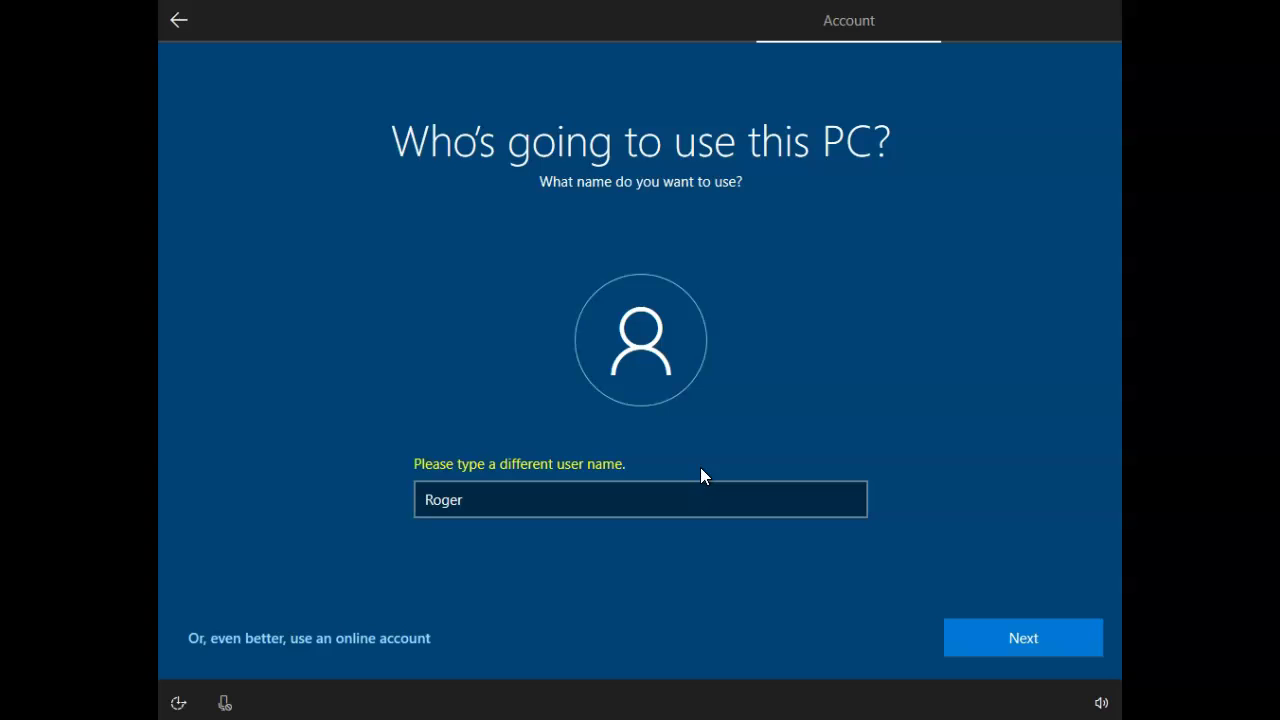
{"action": "left_click", "coordinate": [466, 504]}
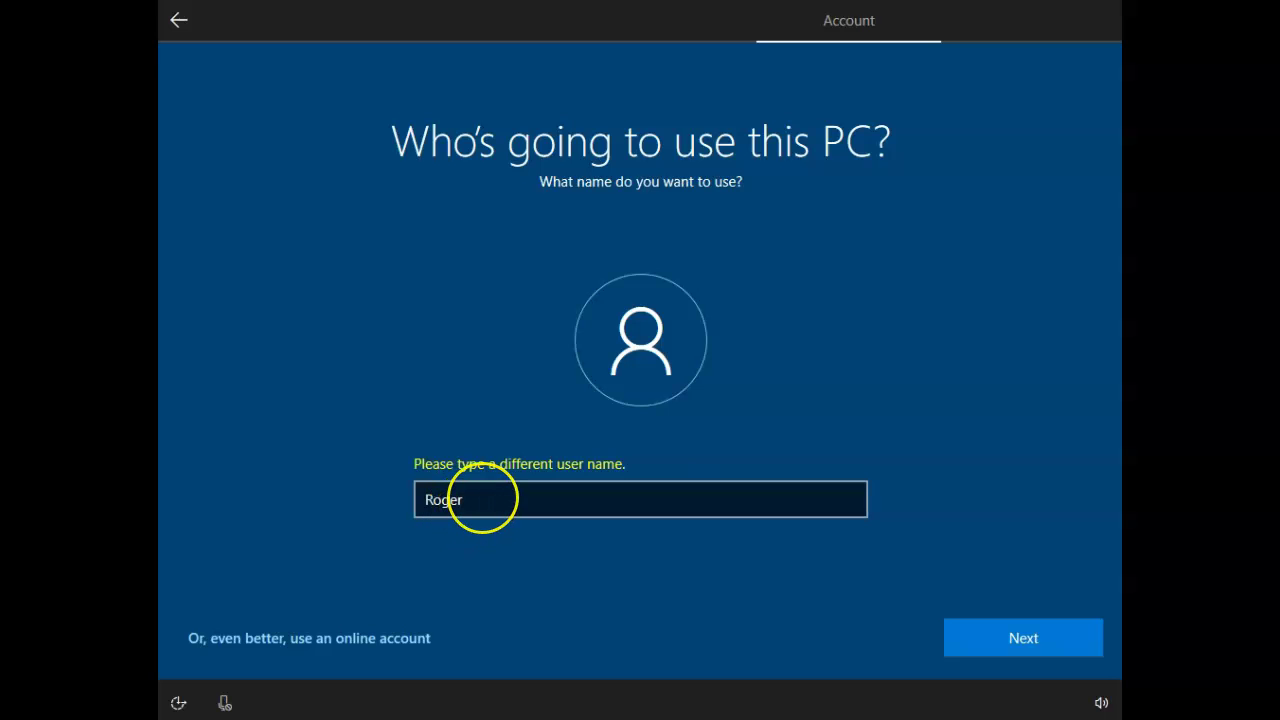
{"action": "left_click_drag", "start_coordinate": [483, 500], "coordinate": [362, 509]}
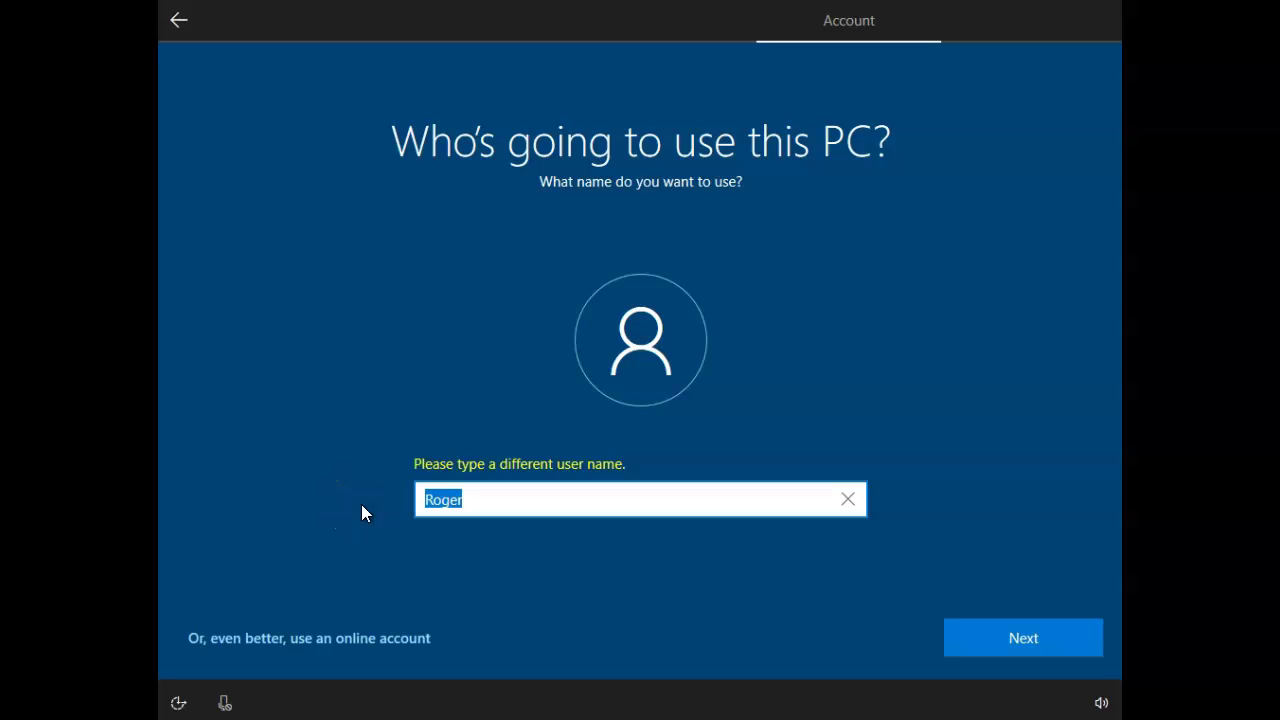
{"action": "type", "text": "Wilma"}
{"action": "left_click", "coordinate": [436, 77]}
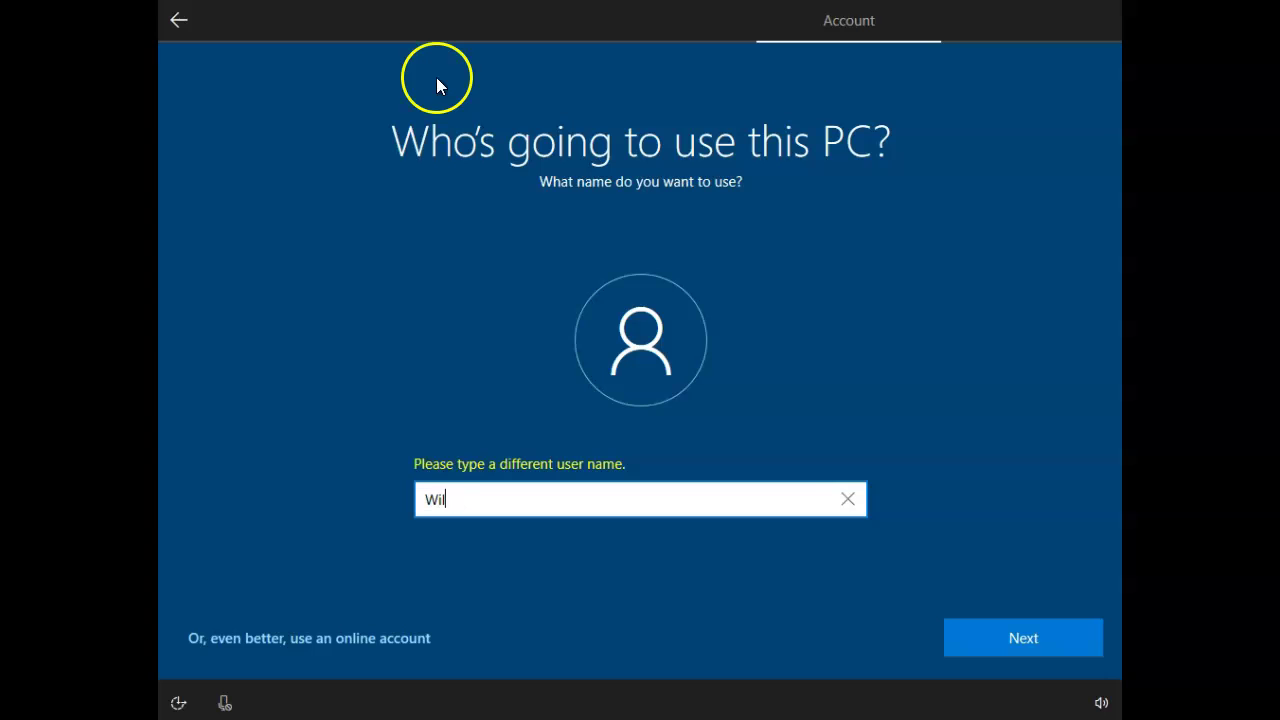
{"action": "left_click", "coordinate": [1003, 640]}
Enter and confirm the account password.
{"action": "left_click", "coordinate": [560, 468]}
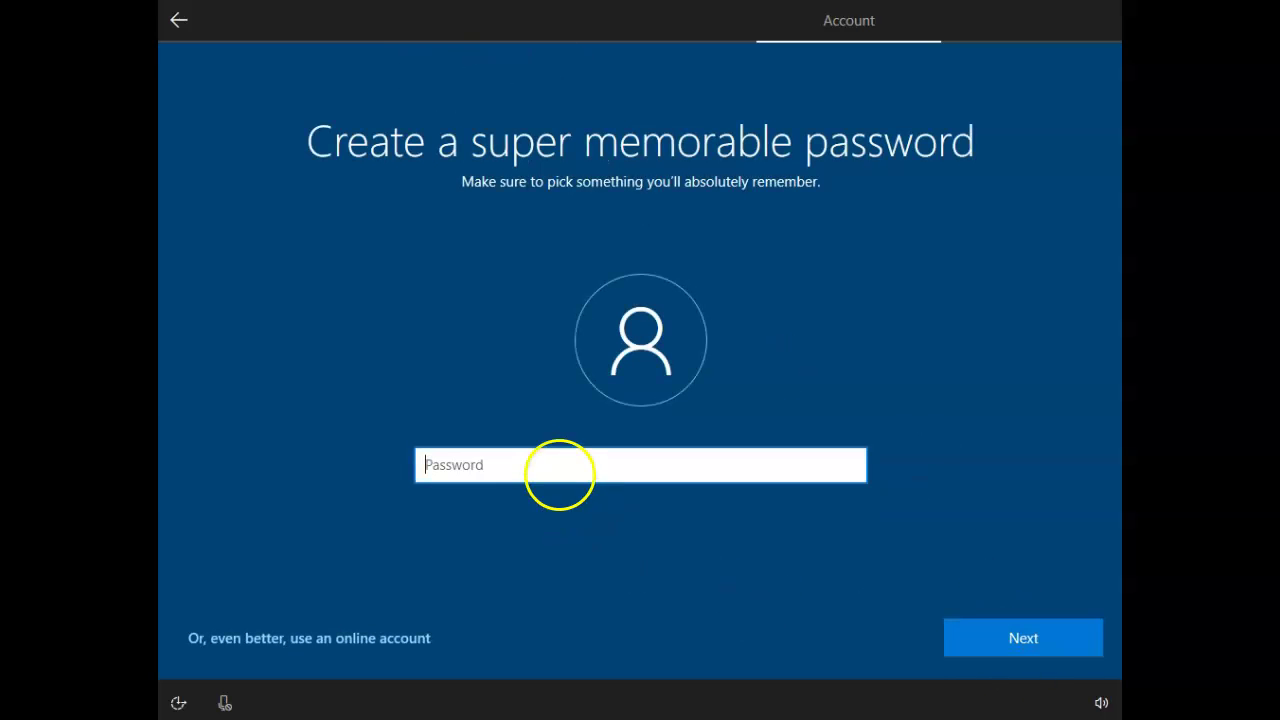
{"action": "type", "text": "********"}
{"action": "key", "text": "Return"}
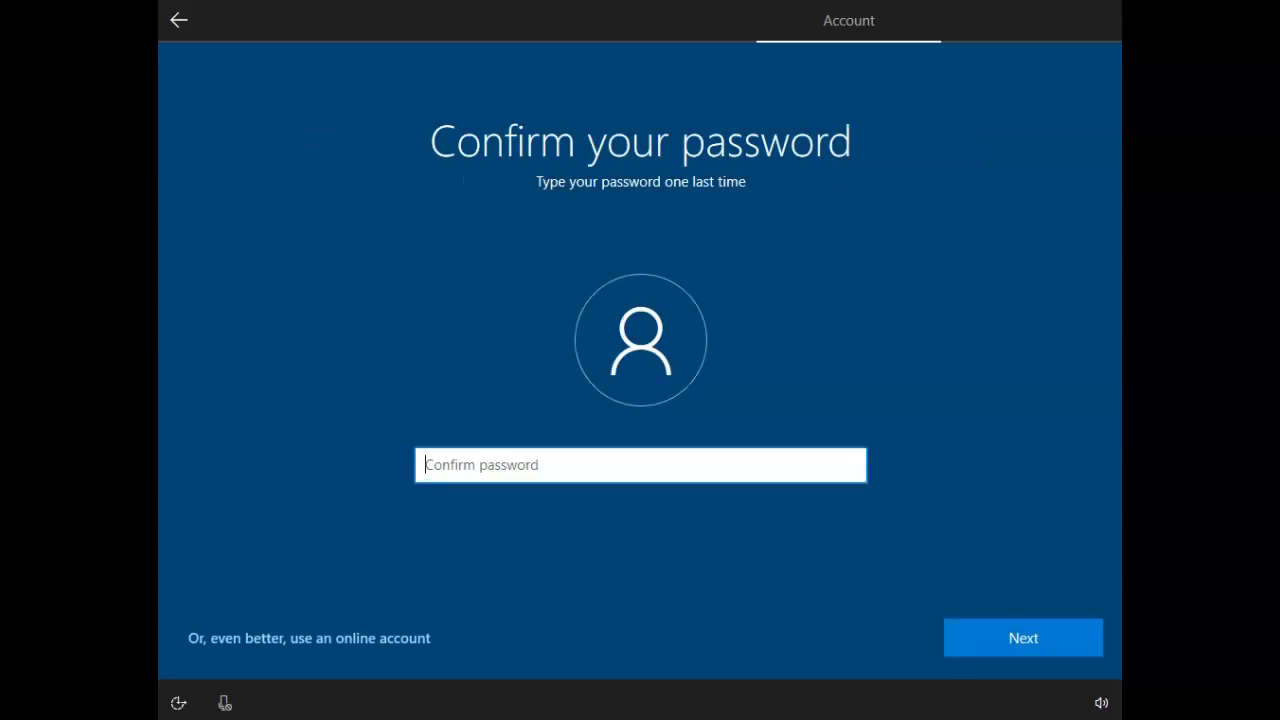
{"action": "type", "text": "********"}
{"action": "key", "text": "Return"}
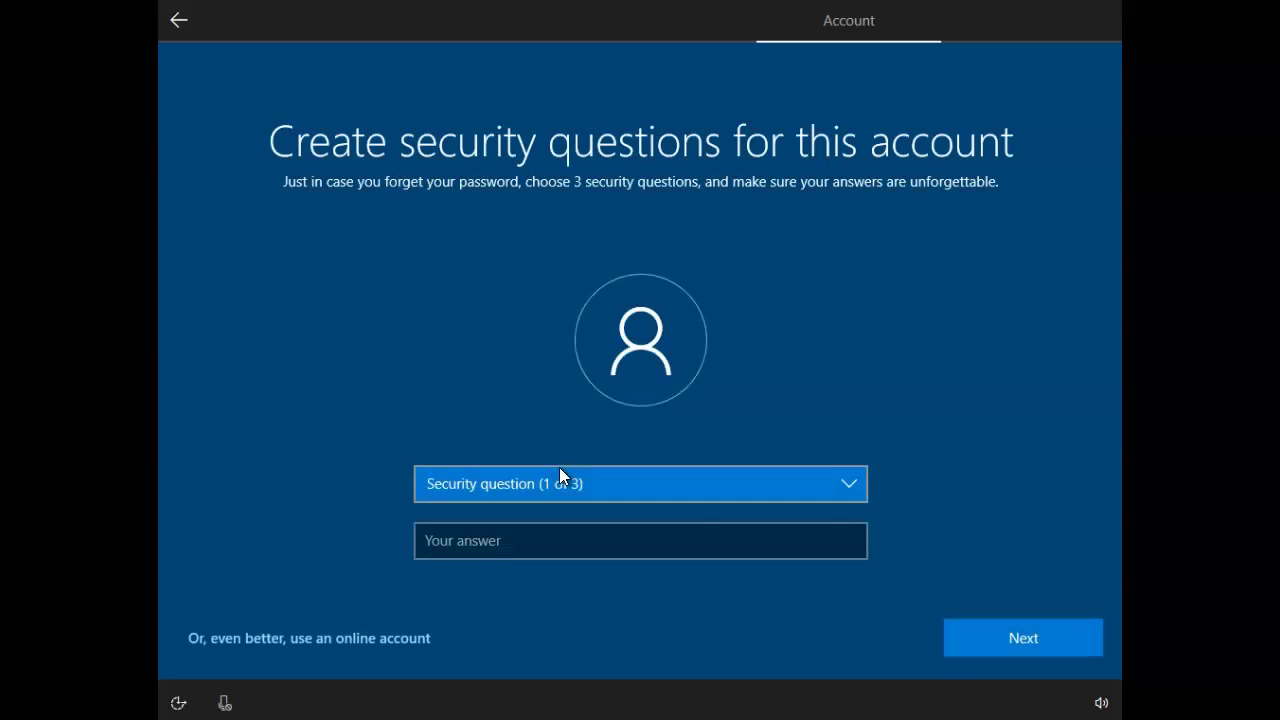
Set the first security question to first pet's name and type its answer.
{"action": "left_click", "coordinate": [814, 488]}
{"action": "left_click", "coordinate": [847, 485]}
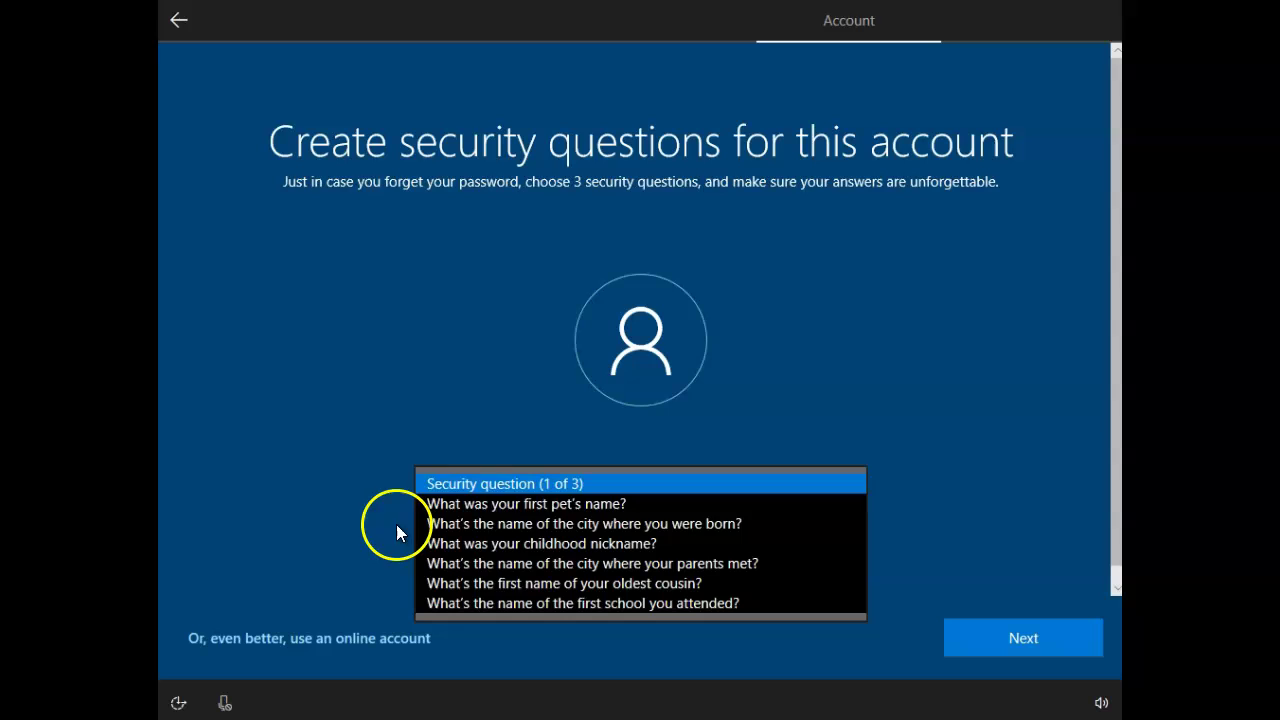
{"action": "left_click", "coordinate": [535, 504]}
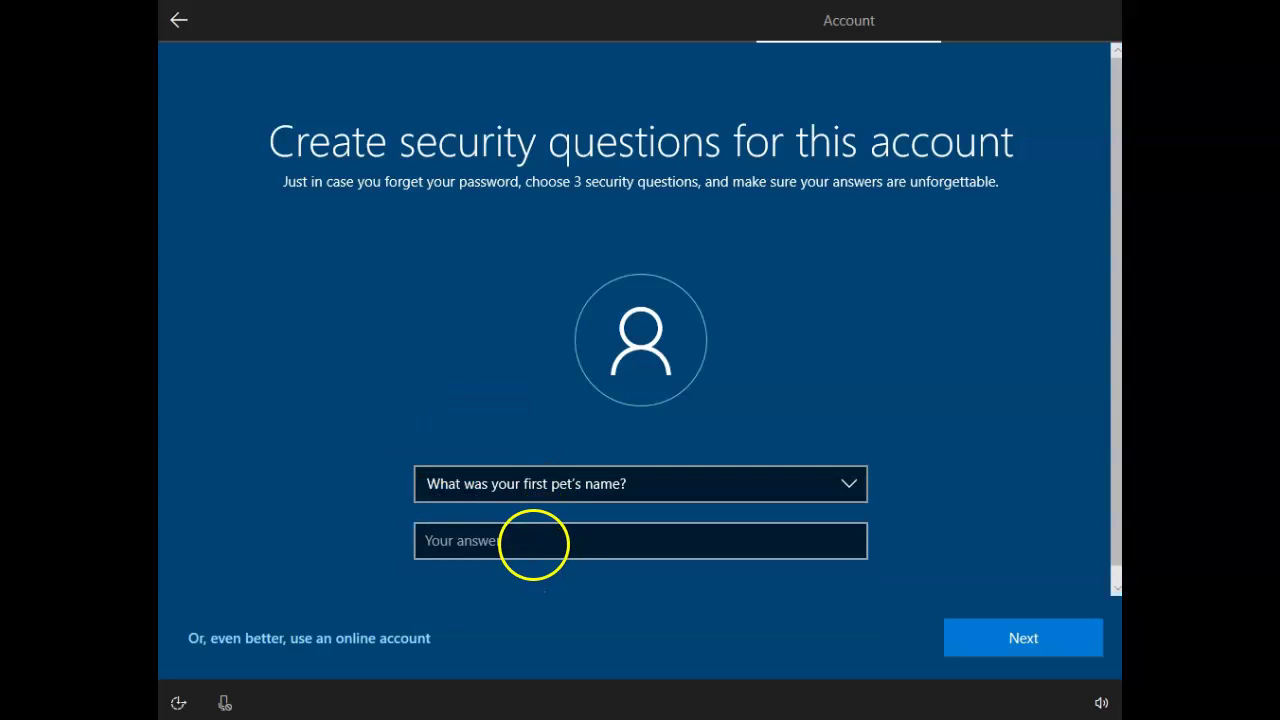
{"action": "left_click", "coordinate": [534, 545]}
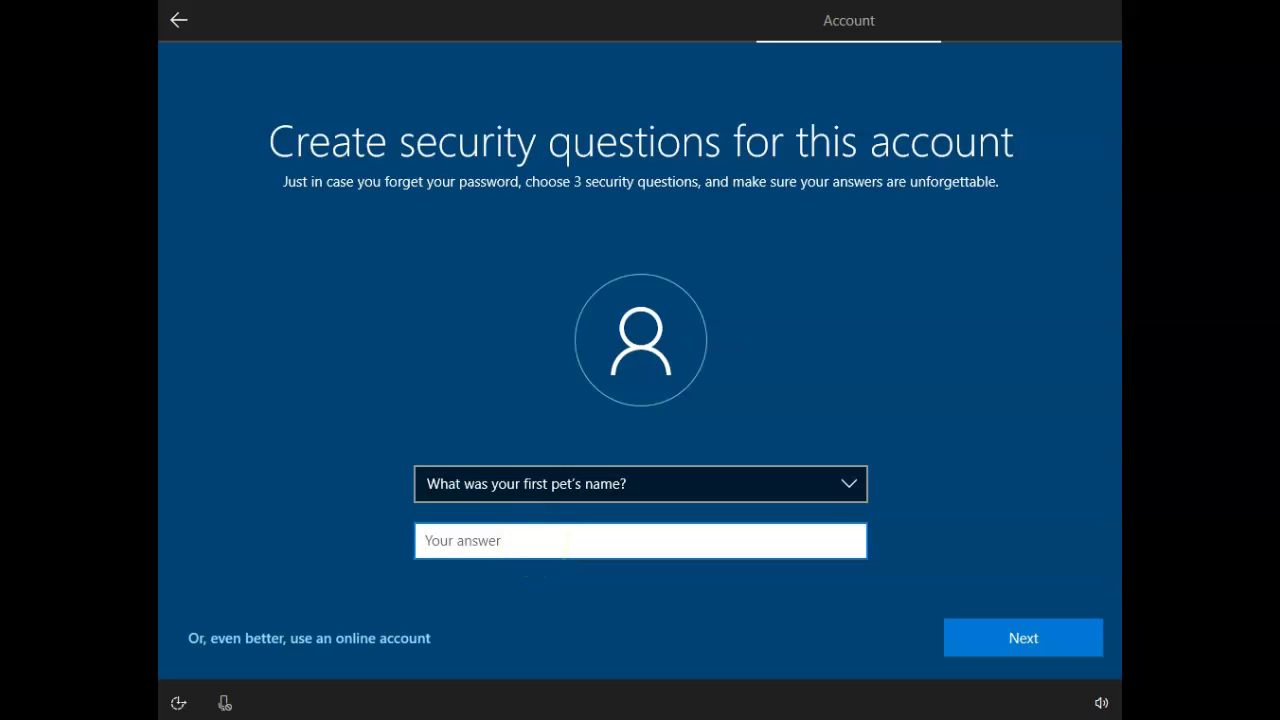
{"action": "type", "text": "r"}
{"action": "left_click", "coordinate": [985, 626]}
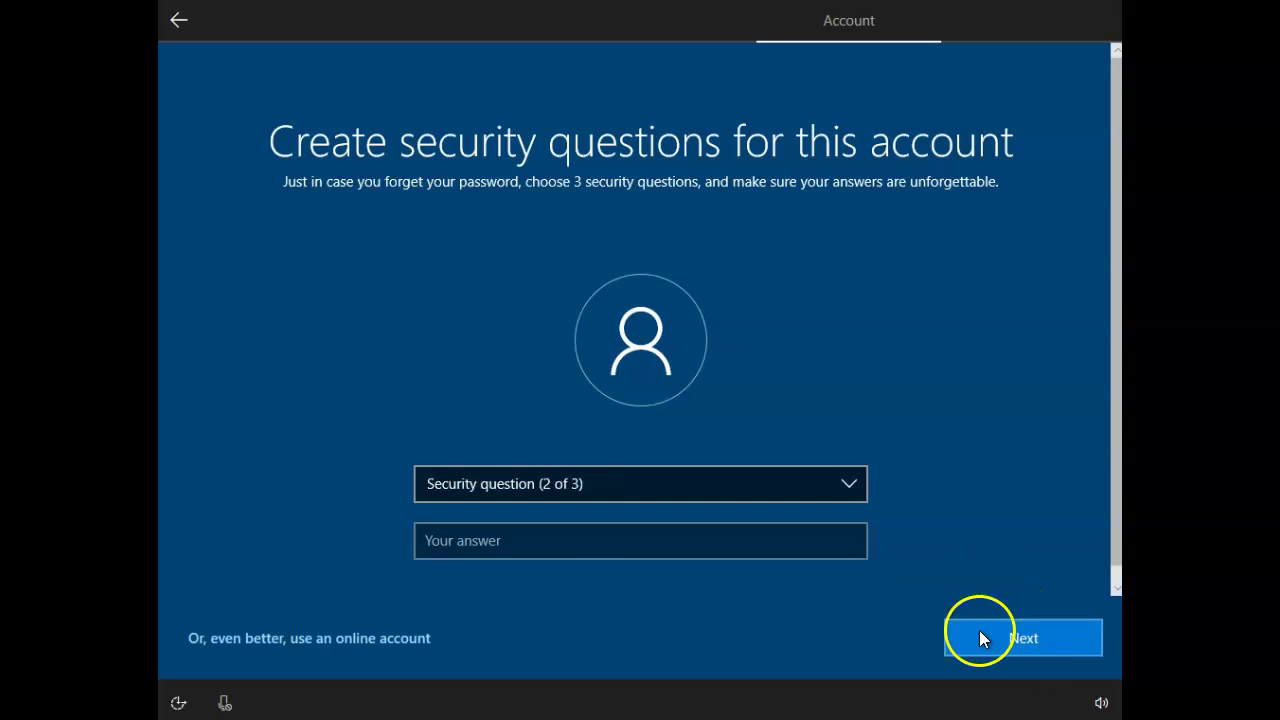
Set the second security question to city where you were born and type its answer.
{"action": "left_click", "coordinate": [680, 488]}
{"action": "left_click", "coordinate": [584, 500]}
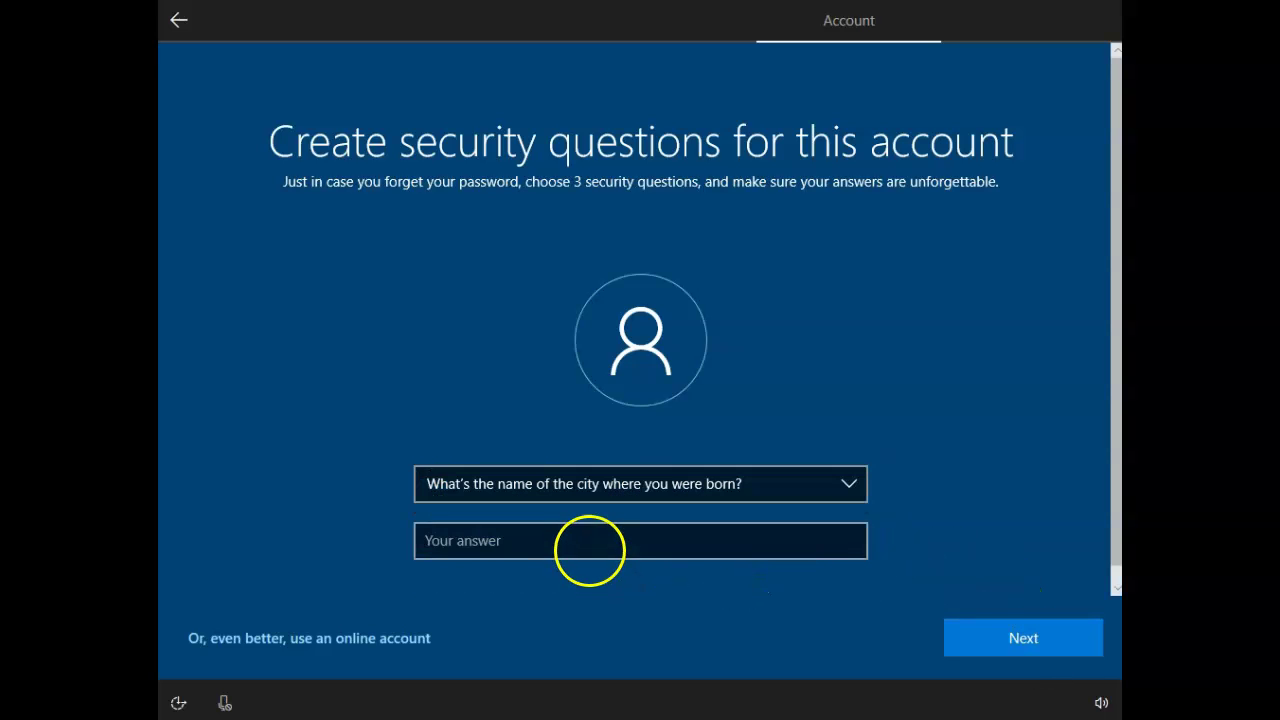
{"action": "left_click", "coordinate": [590, 541]}
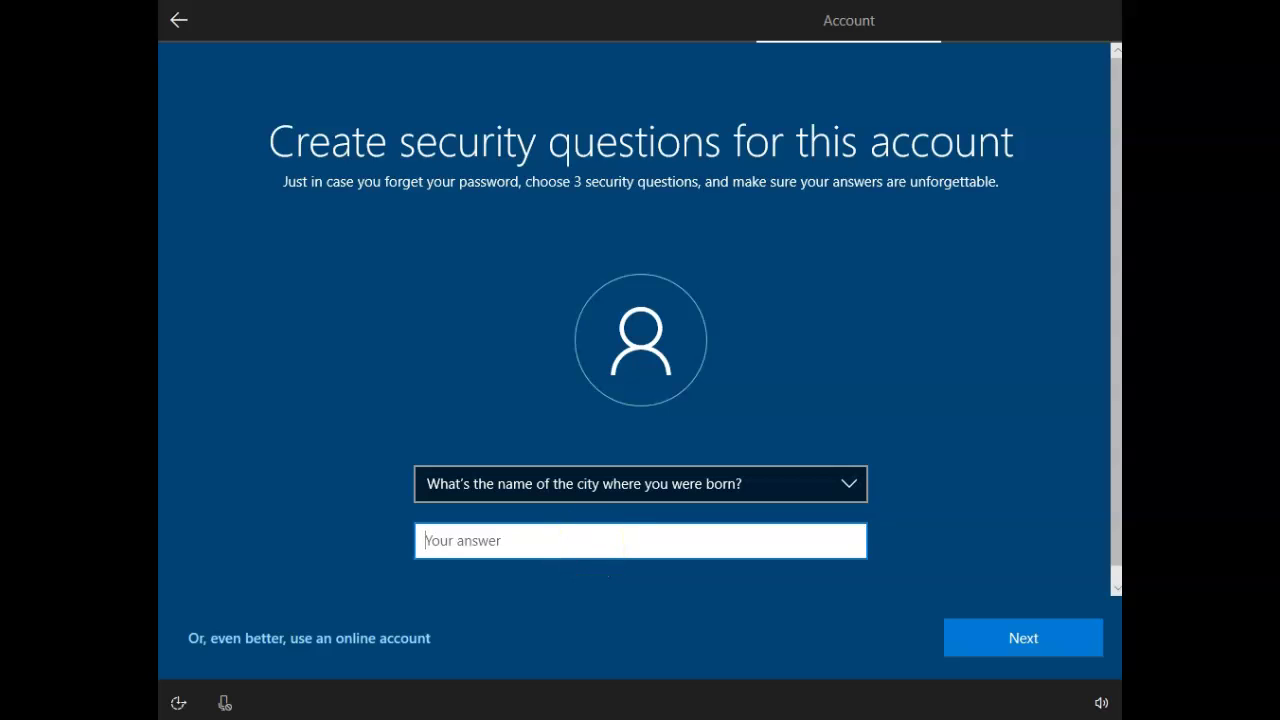
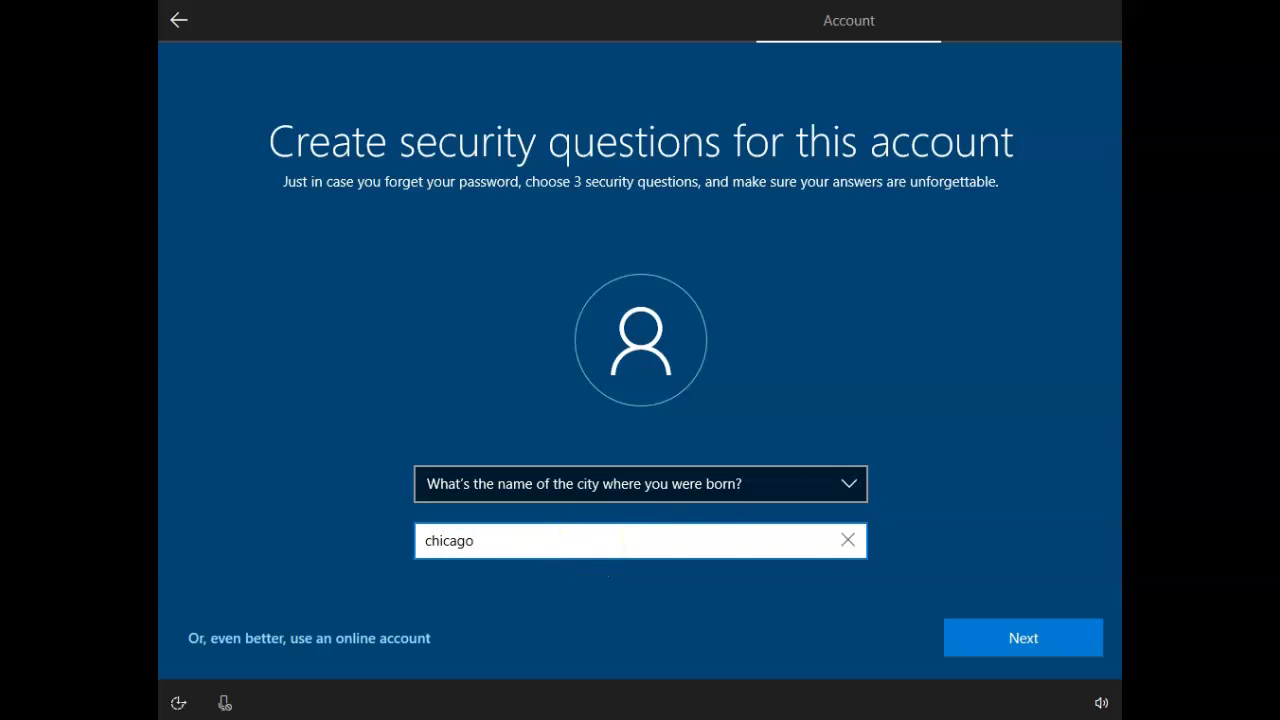
{"action": "left_click", "coordinate": [983, 642]}
Set the third security question to childhood nickname, type its answer, and continue.
{"action": "left_click", "coordinate": [812, 487]}
{"action": "left_click", "coordinate": [847, 485]}
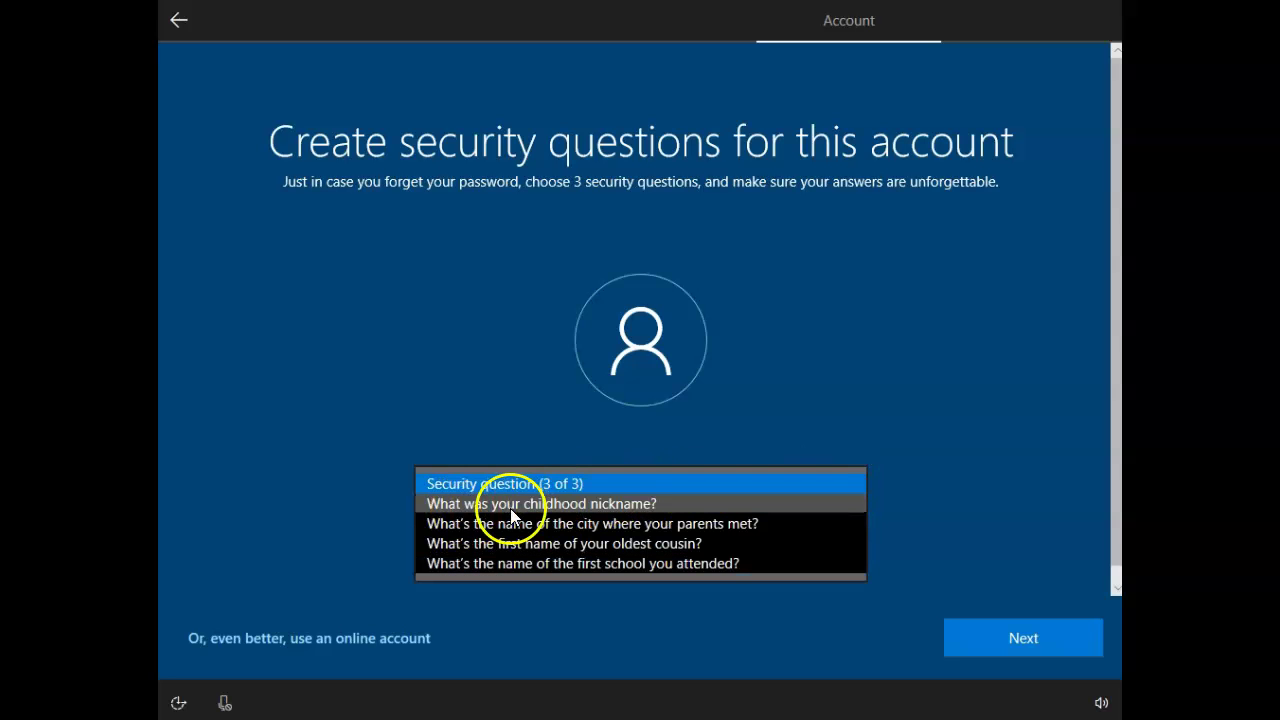
{"action": "left_click", "coordinate": [511, 506]}
{"action": "left_click", "coordinate": [628, 541]}
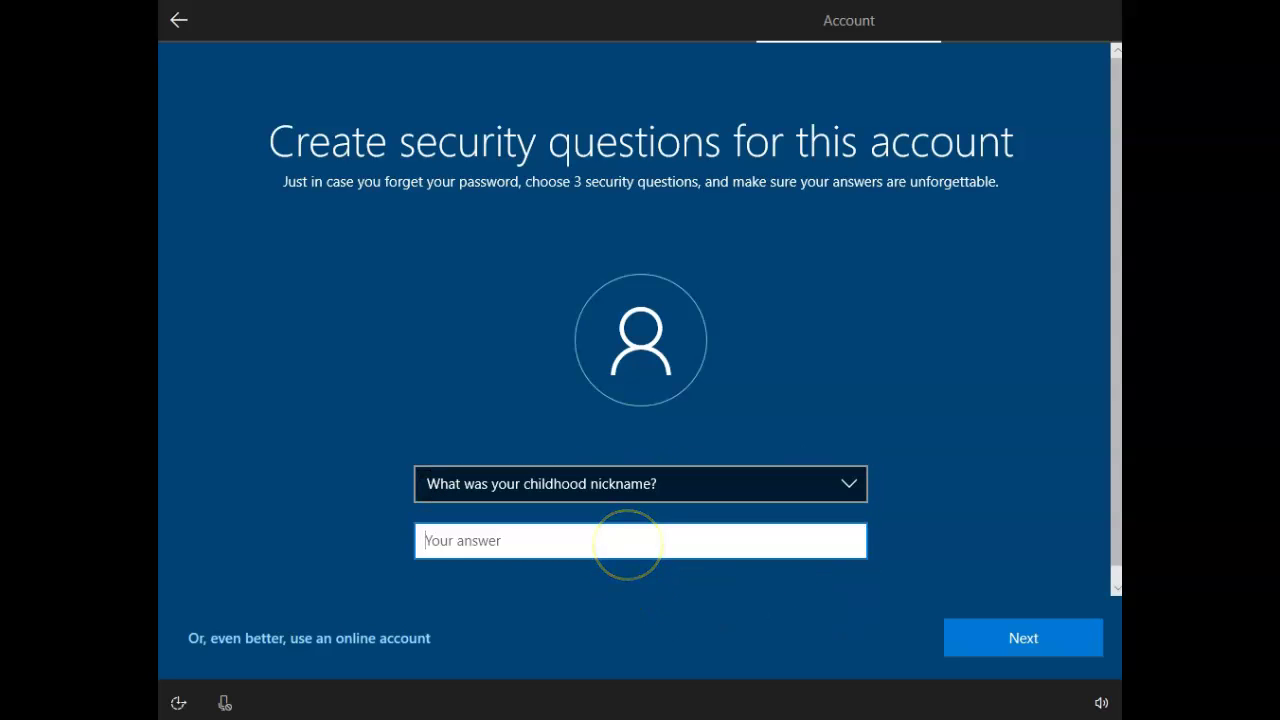
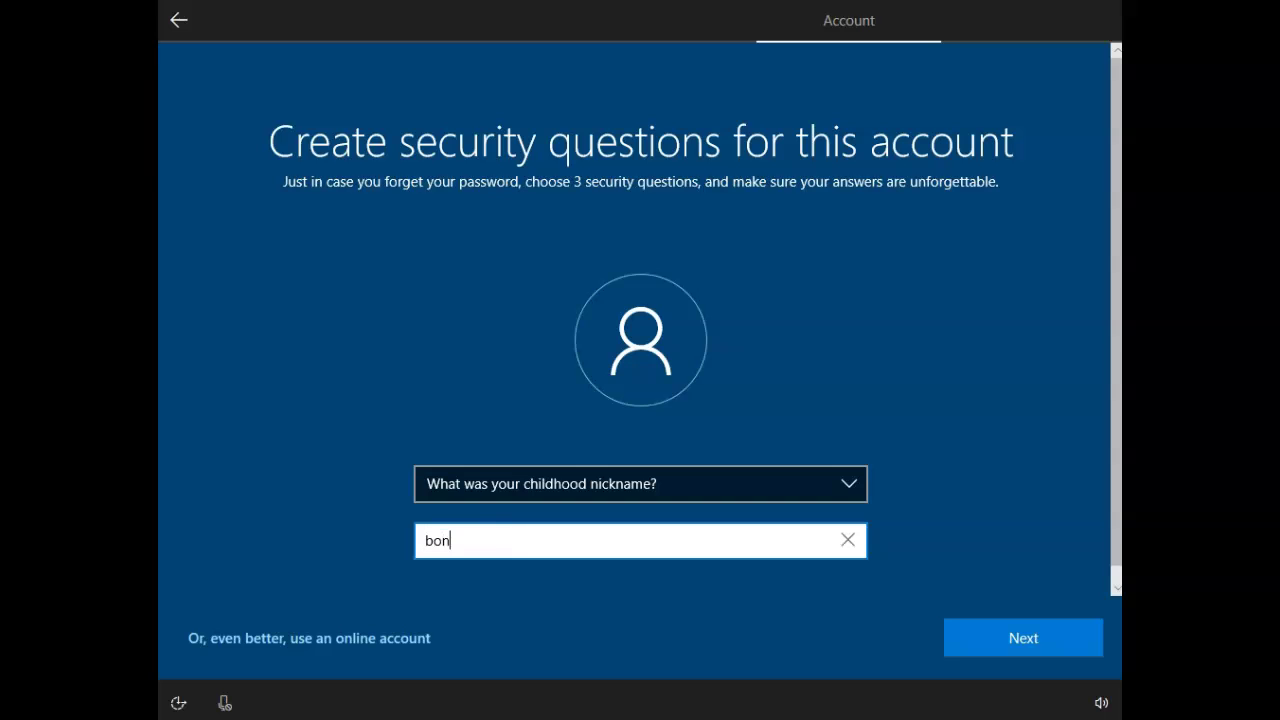
{"action": "left_click", "coordinate": [1010, 641]}
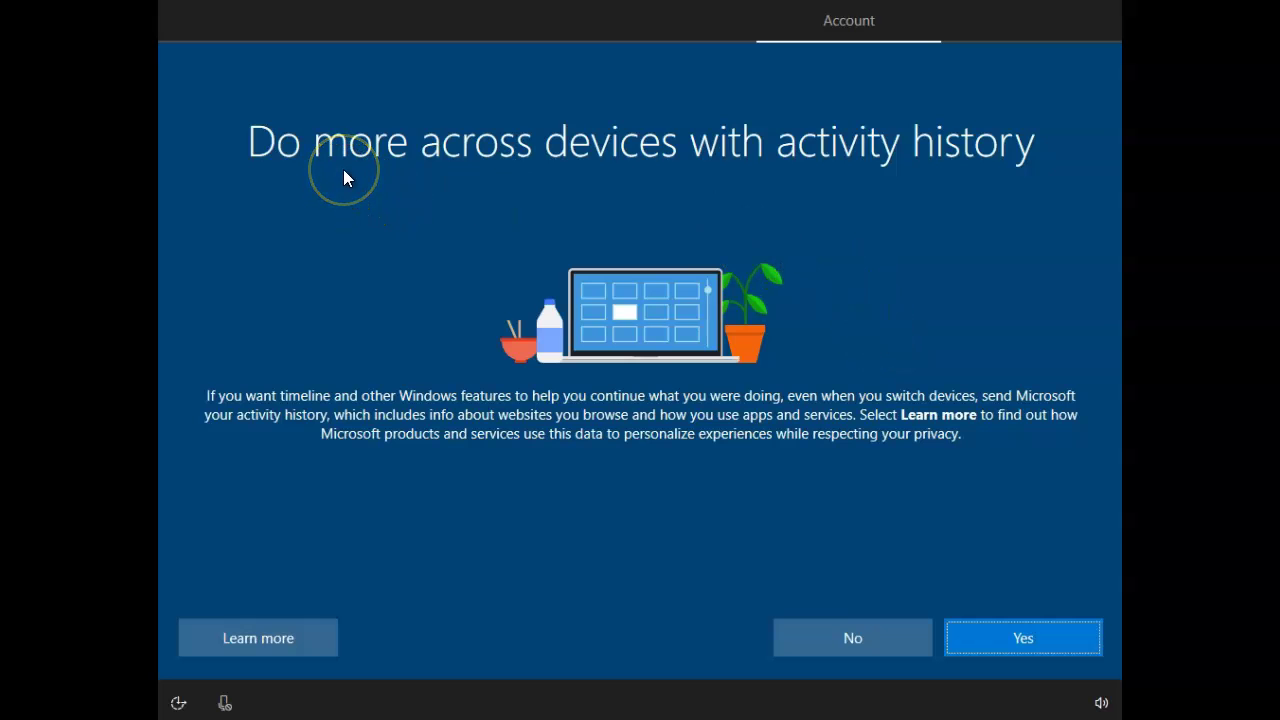
Decline sharing activity history with Microsoft by choosing No.
{"action": "left_click", "coordinate": [860, 637]}
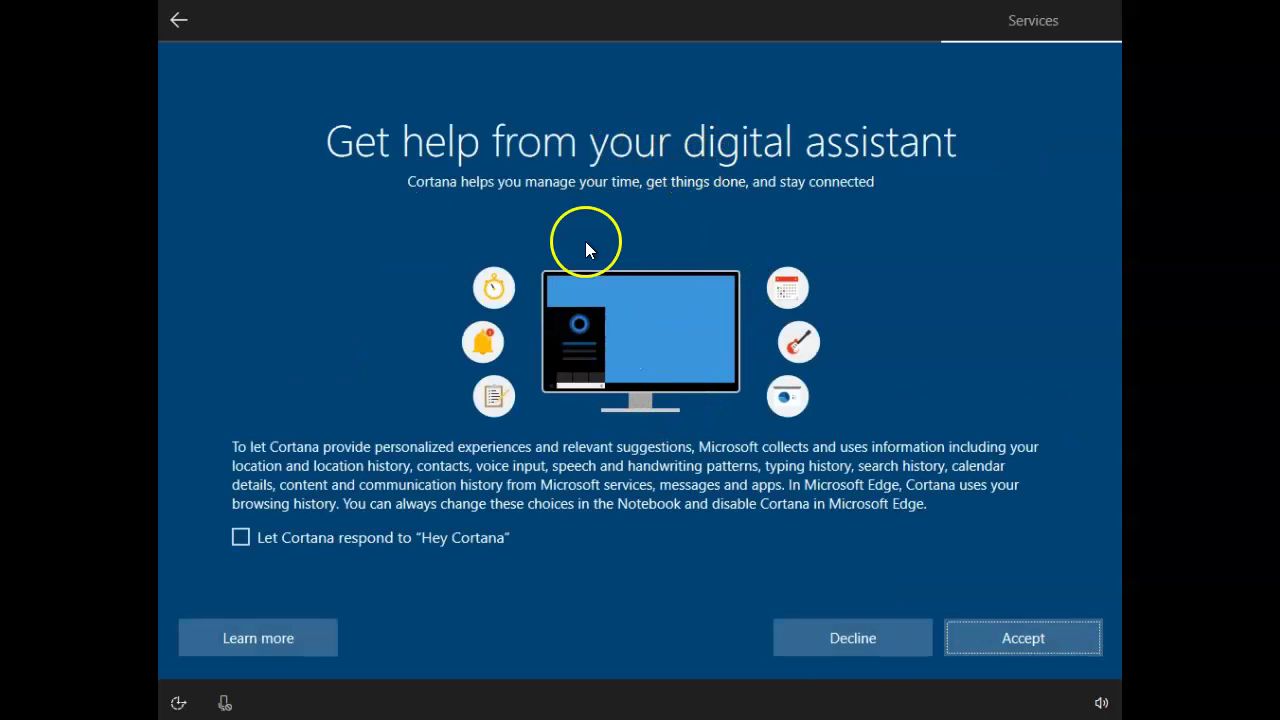
Decline Cortana, turn off speech recognition, location and Find my device, and set diagnostic data to Basic.
{"action": "left_click", "coordinate": [865, 645]}
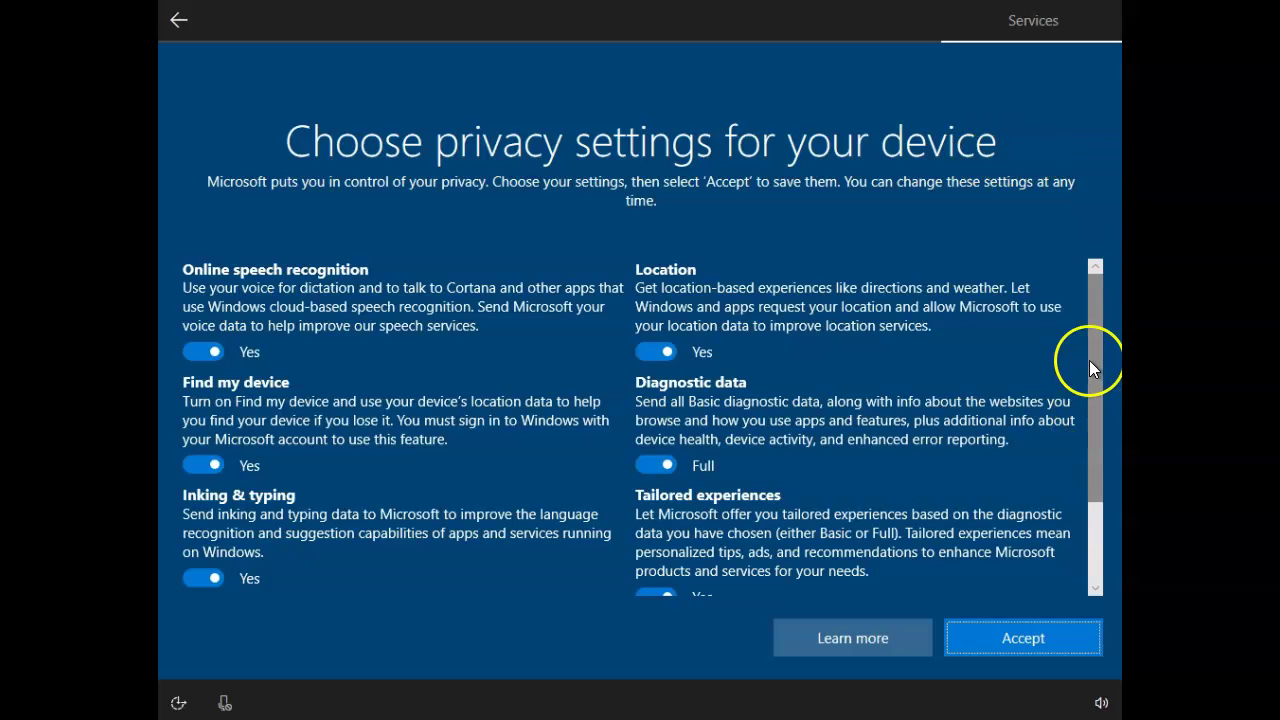
{"action": "left_click", "coordinate": [198, 351]}
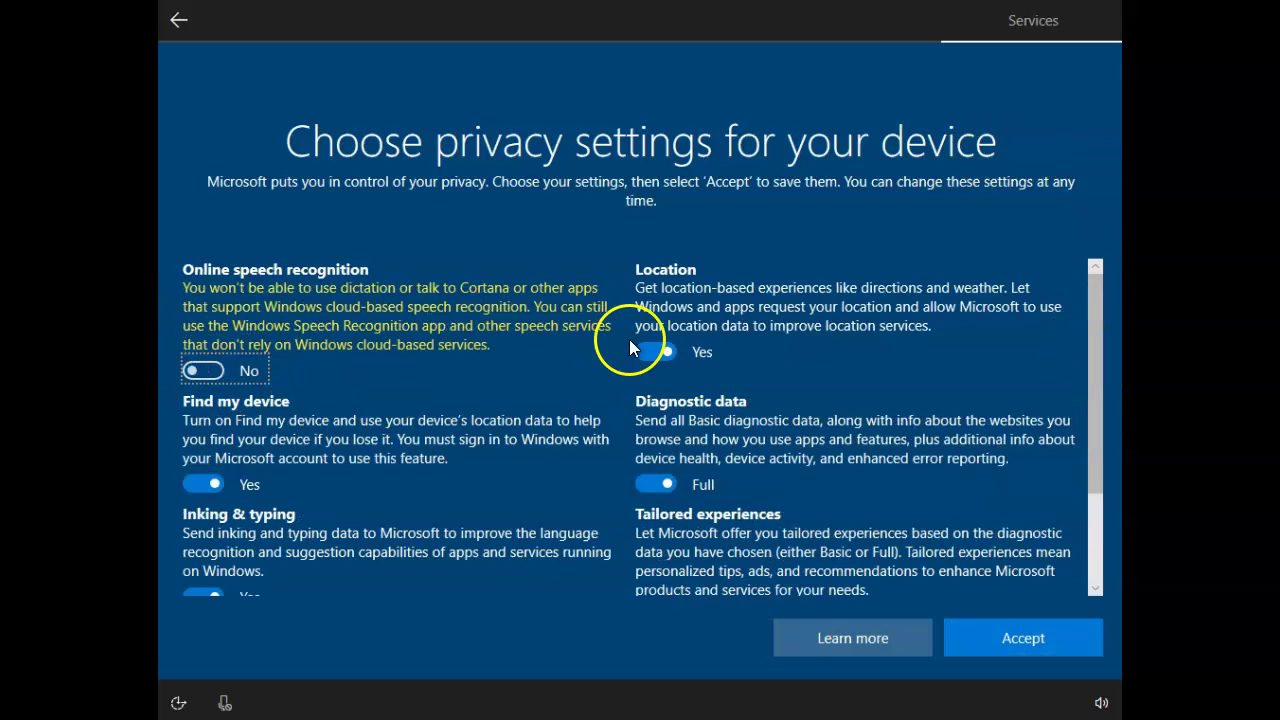
{"action": "left_click", "coordinate": [655, 355]}
{"action": "left_click", "coordinate": [650, 485]}
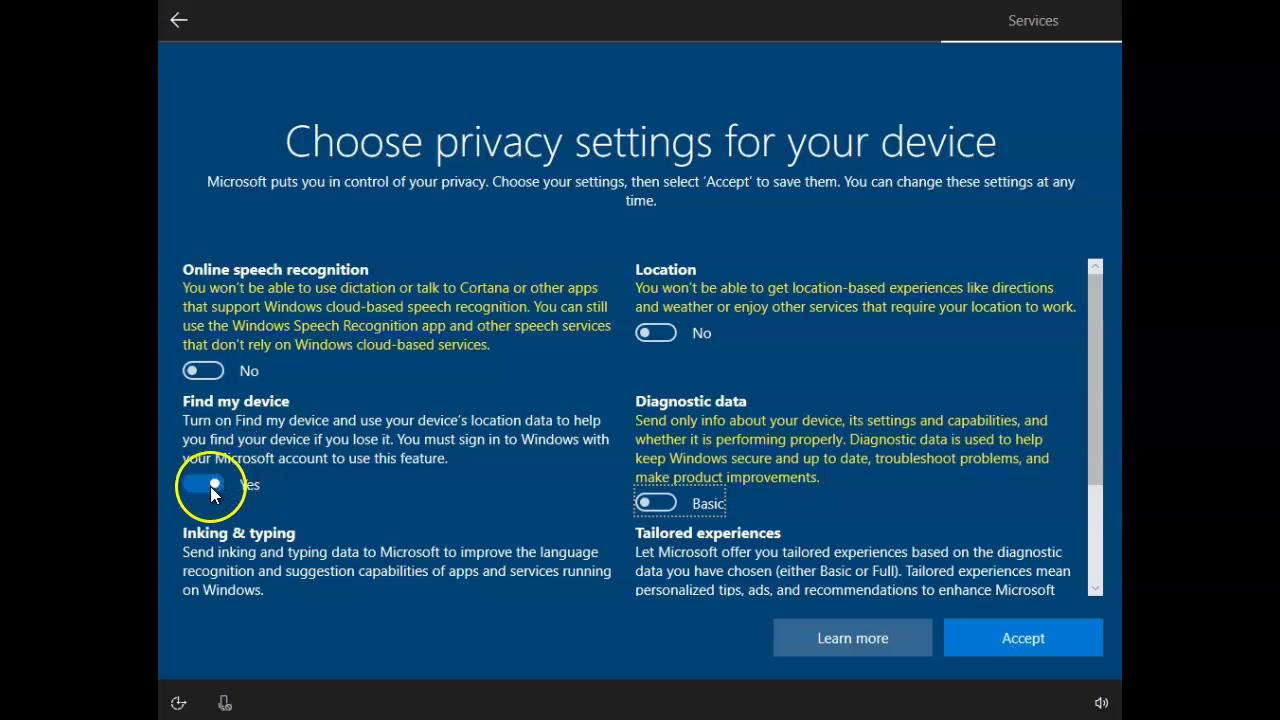
{"action": "left_click", "coordinate": [210, 486]}
Turn off inking & typing, Advertising ID and tailored experiences, then accept to finish setup.
{"action": "scroll", "coordinate": [595, 391], "scroll_direction": "down", "scroll_amount": 2}
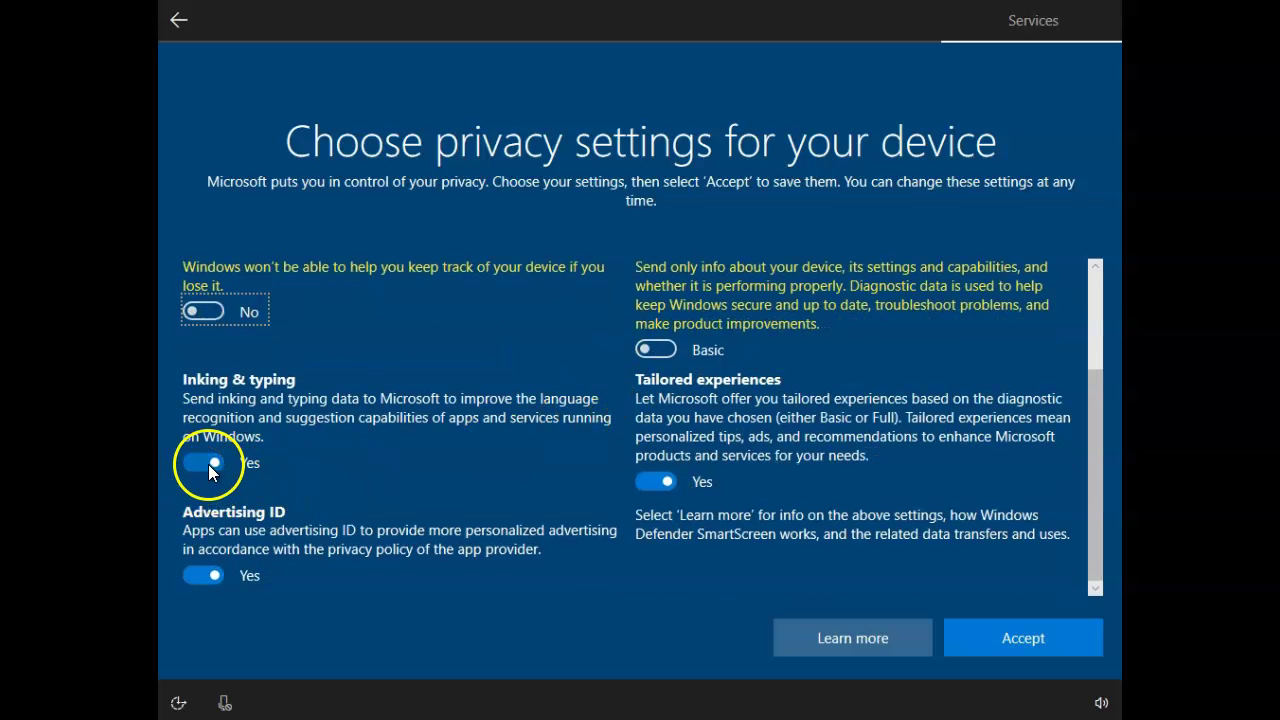
{"action": "left_click", "coordinate": [208, 464]}
{"action": "left_click", "coordinate": [200, 577]}
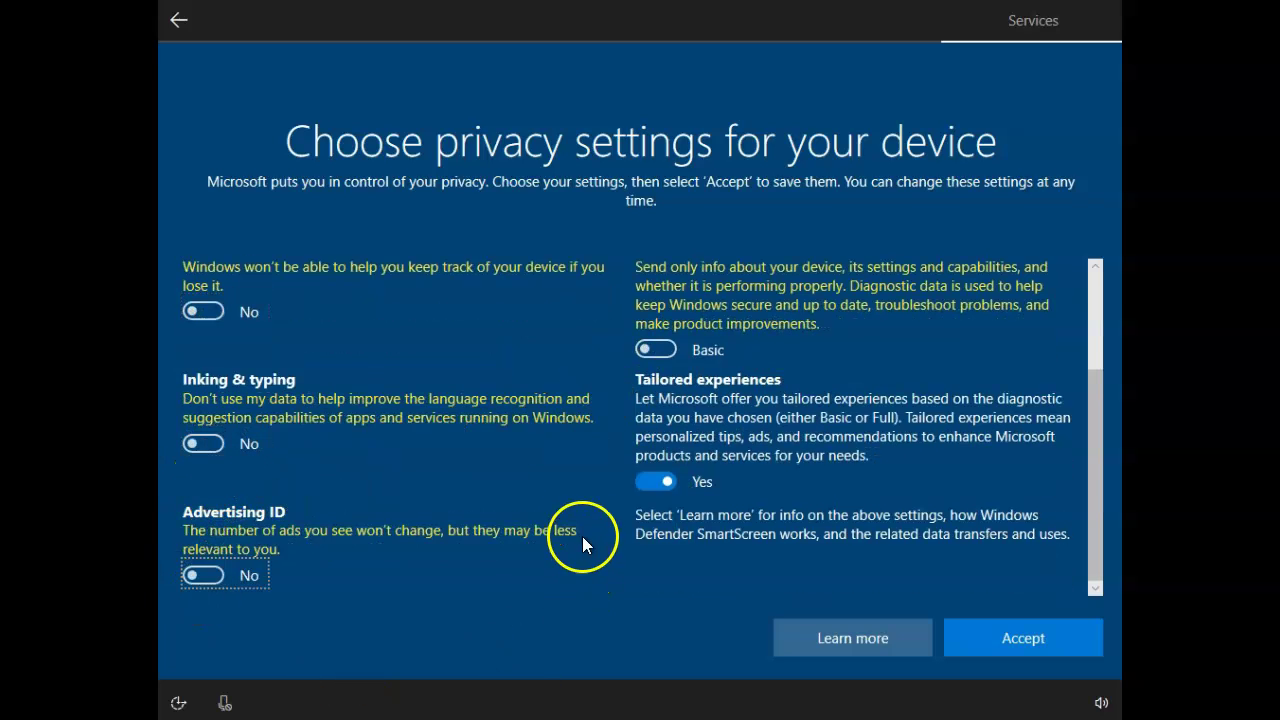
{"action": "left_click", "coordinate": [652, 484]}
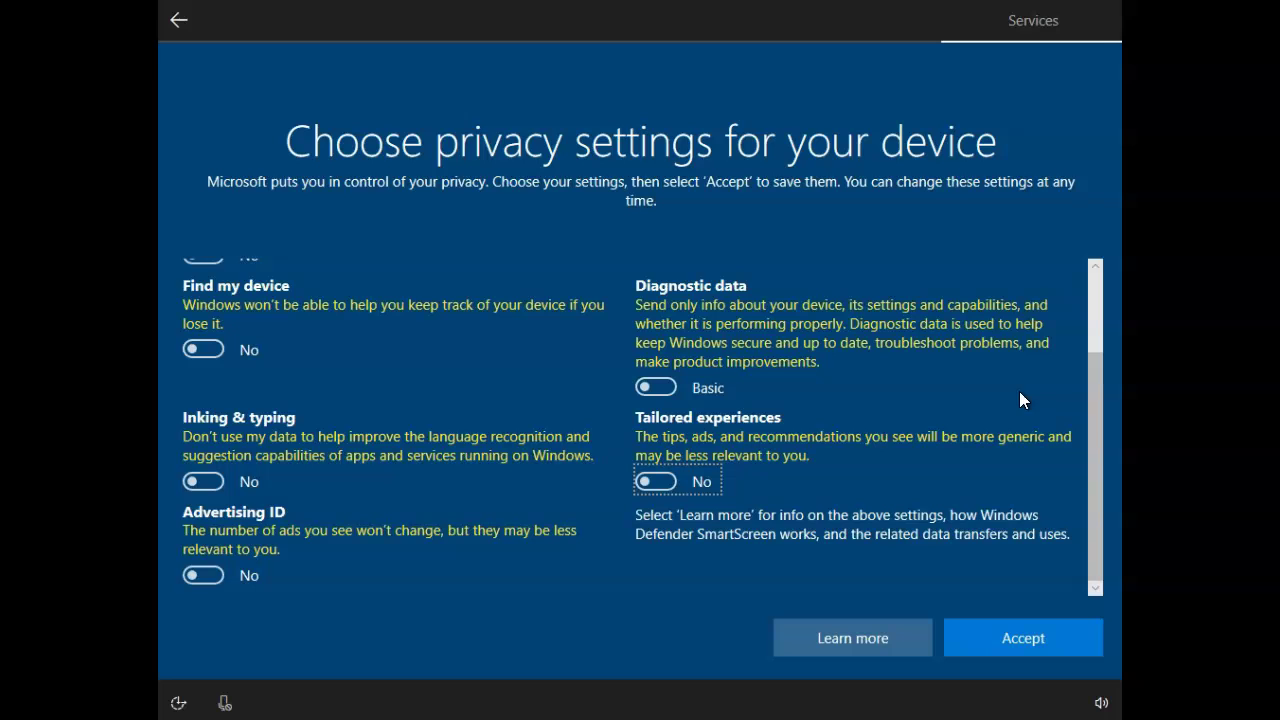
{"action": "left_click", "coordinate": [1034, 647]}
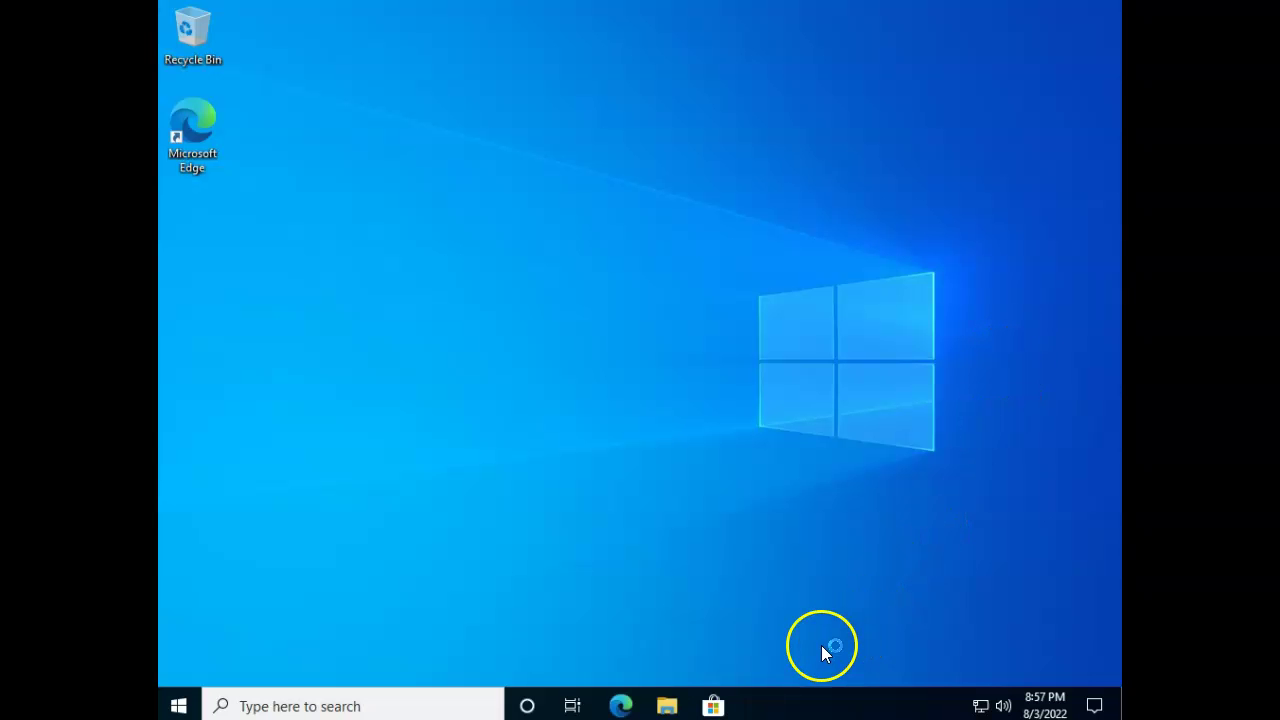
Launch lusrmgr.msc from Windows search and show the local Users list.
{"action": "left_click", "coordinate": [441, 700]}
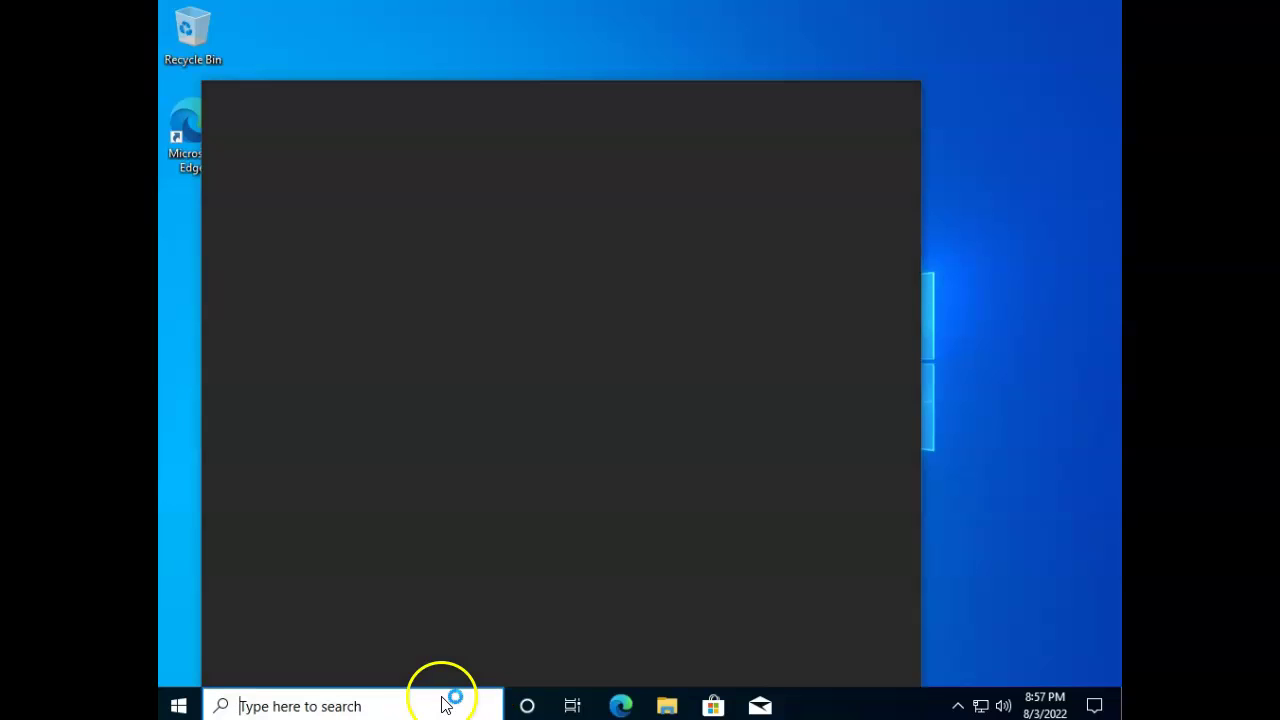
{"action": "type", "text": "lusrmgr"}
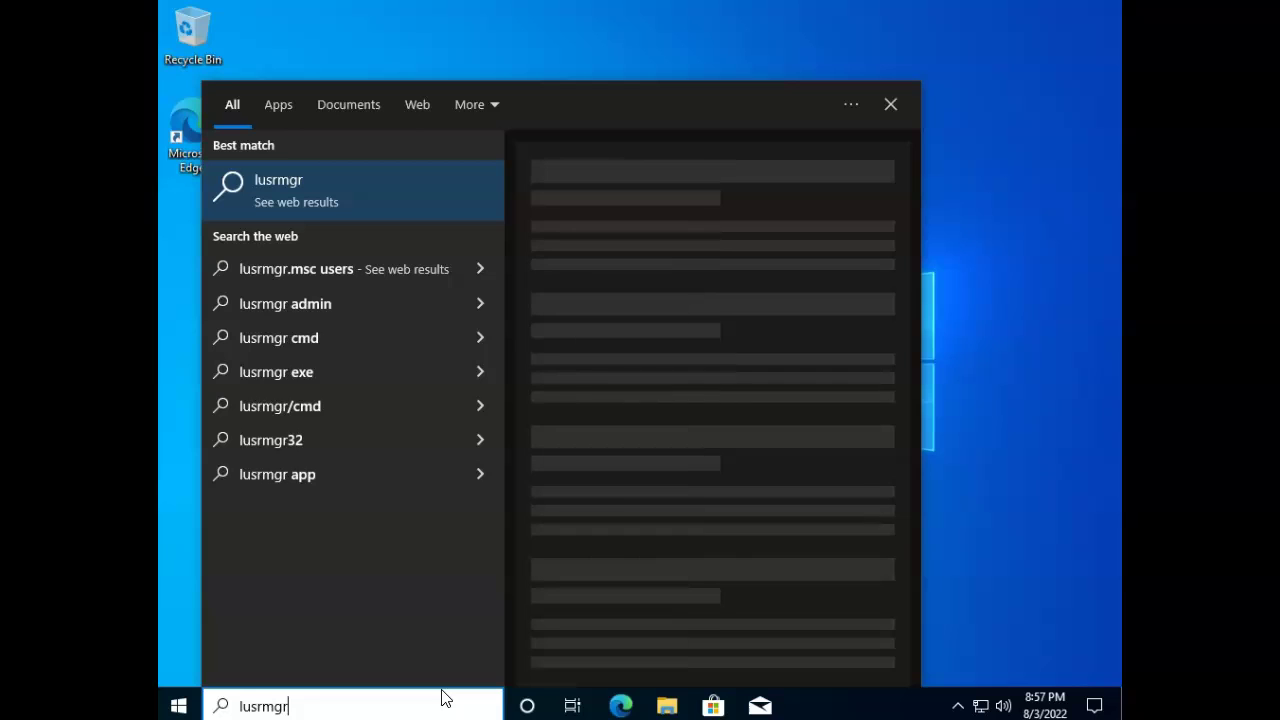
{"action": "type", "text": ".msc"}
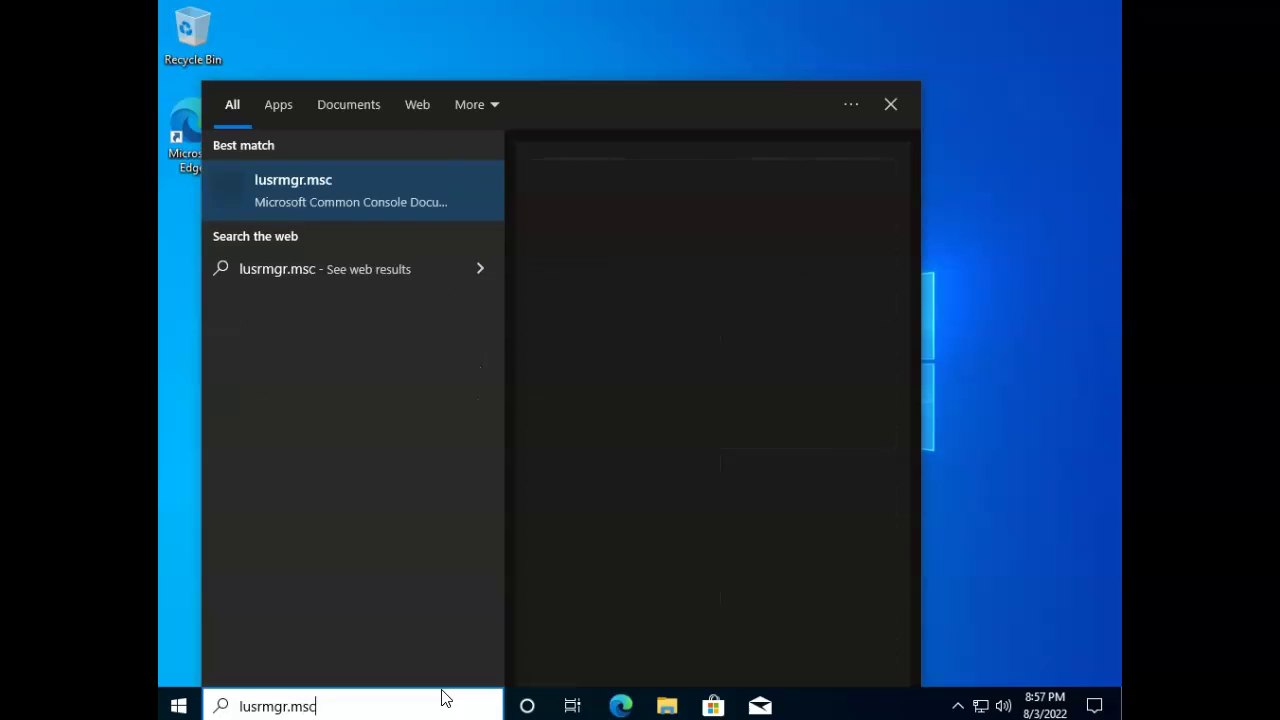
{"action": "key", "text": "Return"}
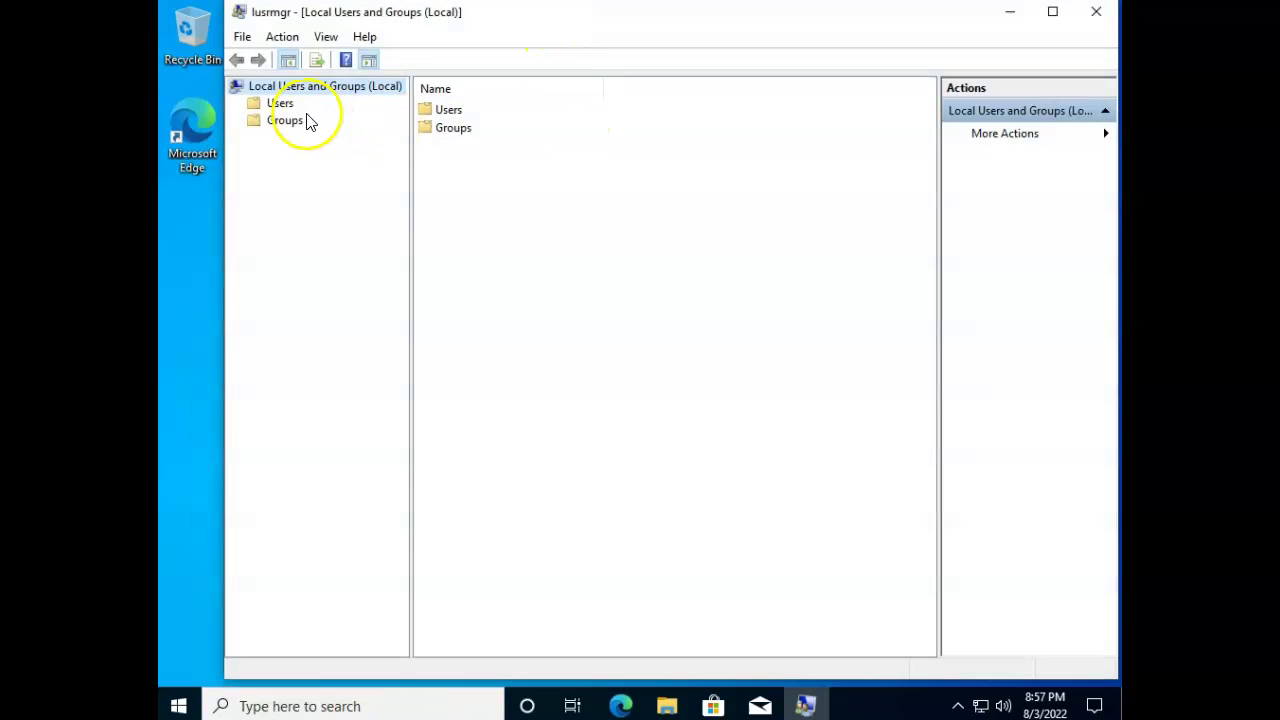
{"action": "left_click", "coordinate": [279, 104]}
Check the Member Of groups of the account below Guest, closing without changes.
{"action": "left_click", "coordinate": [452, 199]}
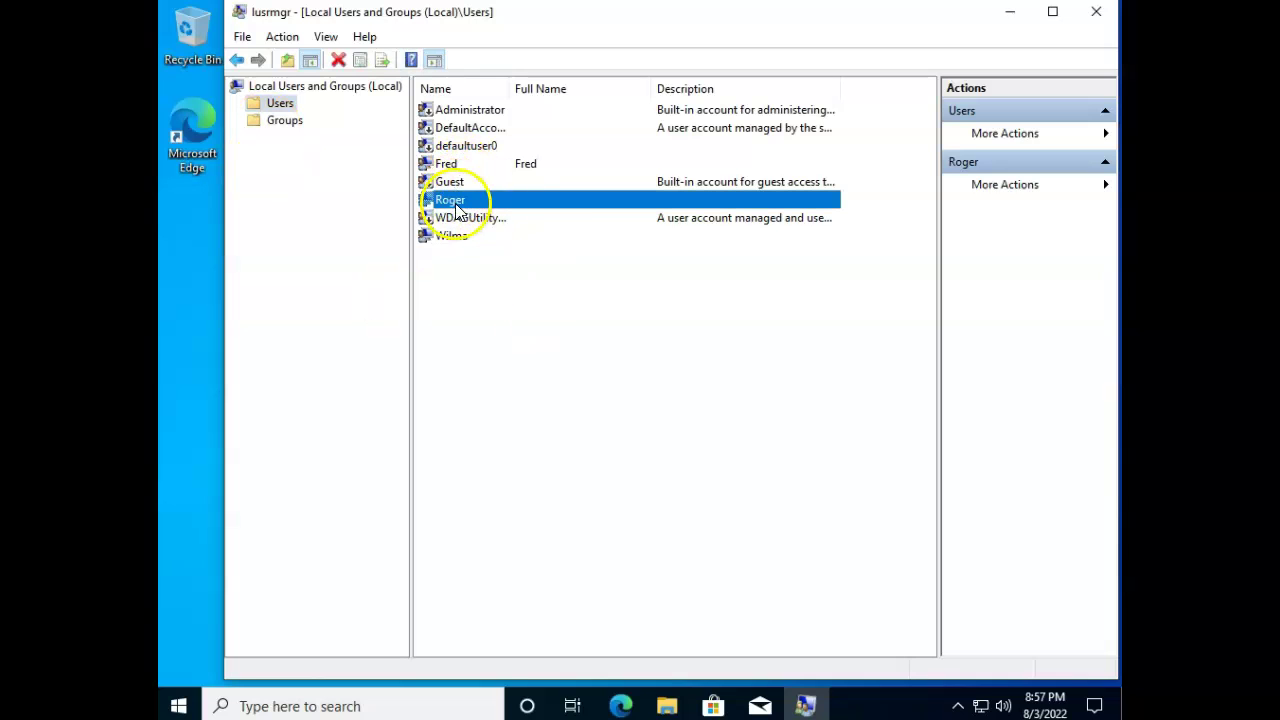
{"action": "left_click", "coordinate": [456, 166]}
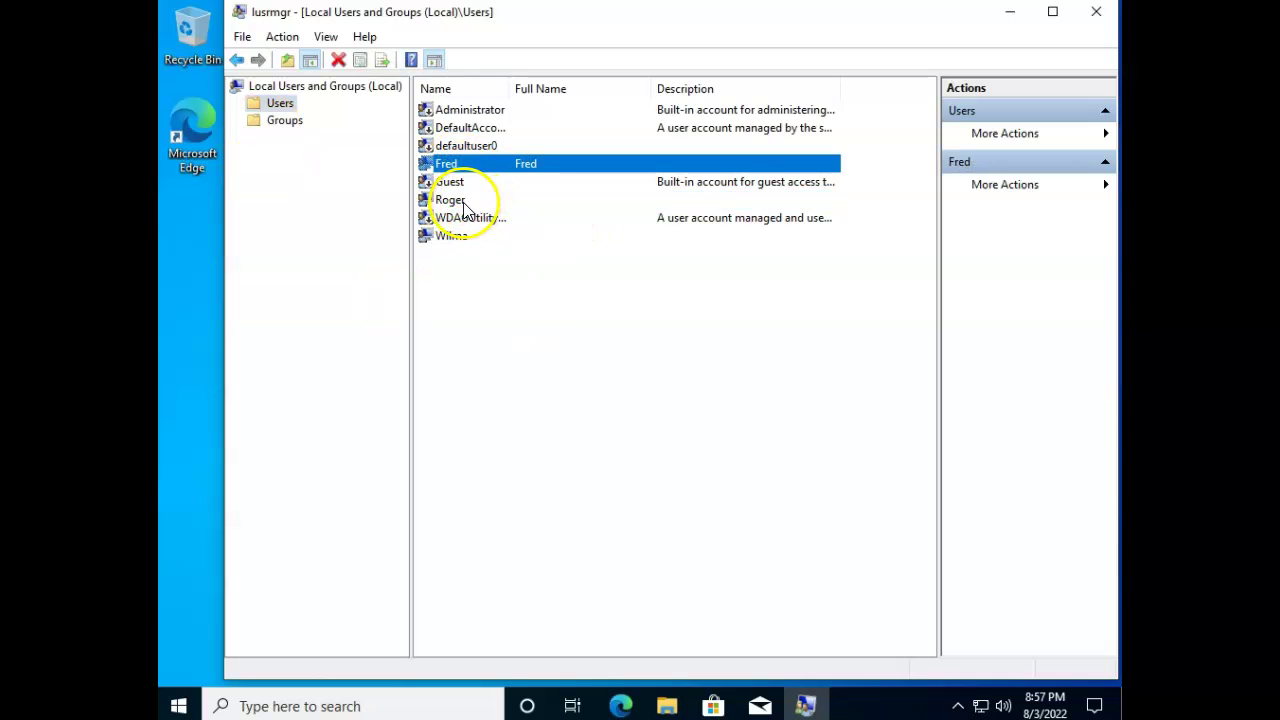
{"action": "right_click", "coordinate": [462, 203]}
{"action": "left_click", "coordinate": [530, 318]}
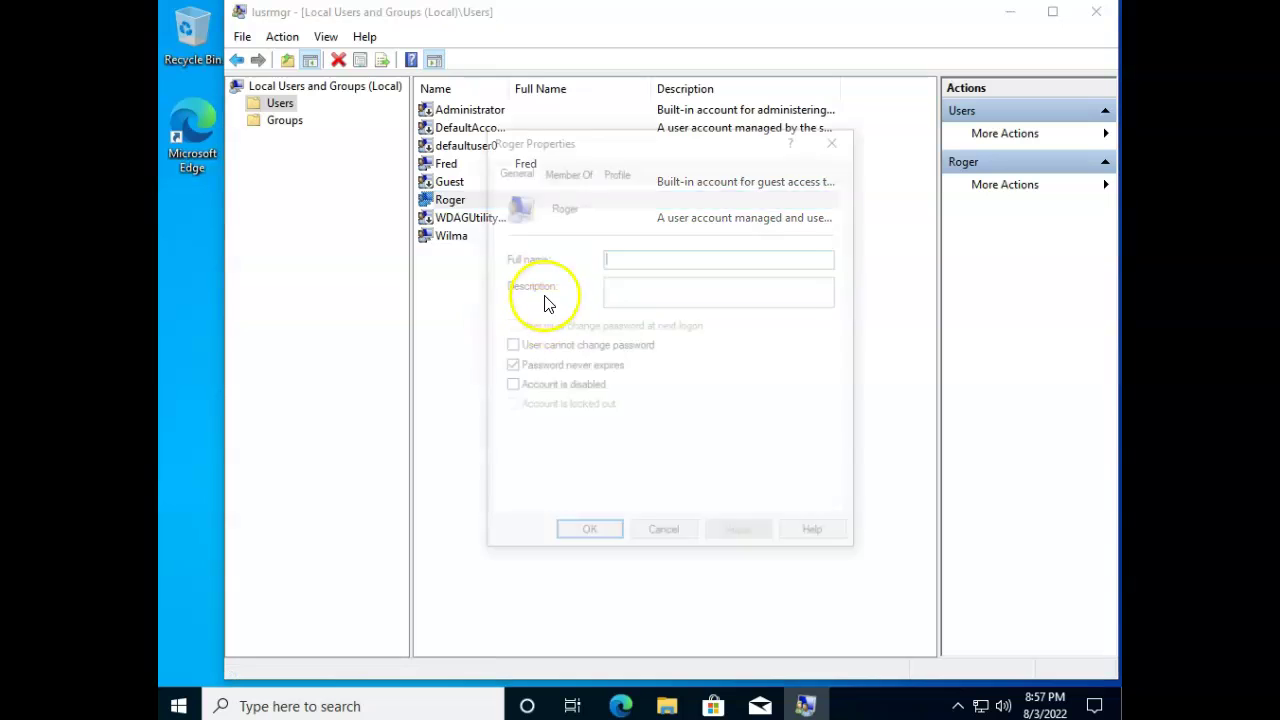
{"action": "left_click", "coordinate": [562, 170]}
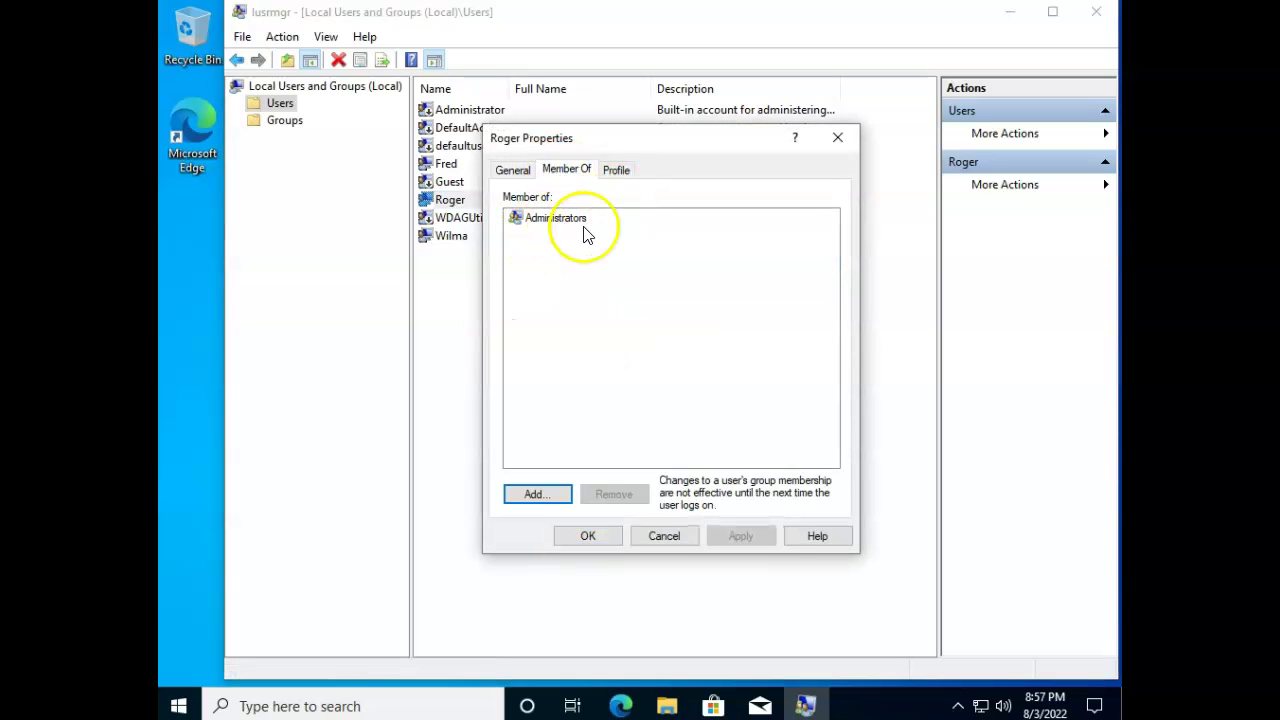
{"action": "left_click", "coordinate": [679, 532]}
Check the Member Of groups of the account after defaultuser0, closing without changes.
{"action": "left_click", "coordinate": [458, 166]}
{"action": "right_click", "coordinate": [470, 172]}
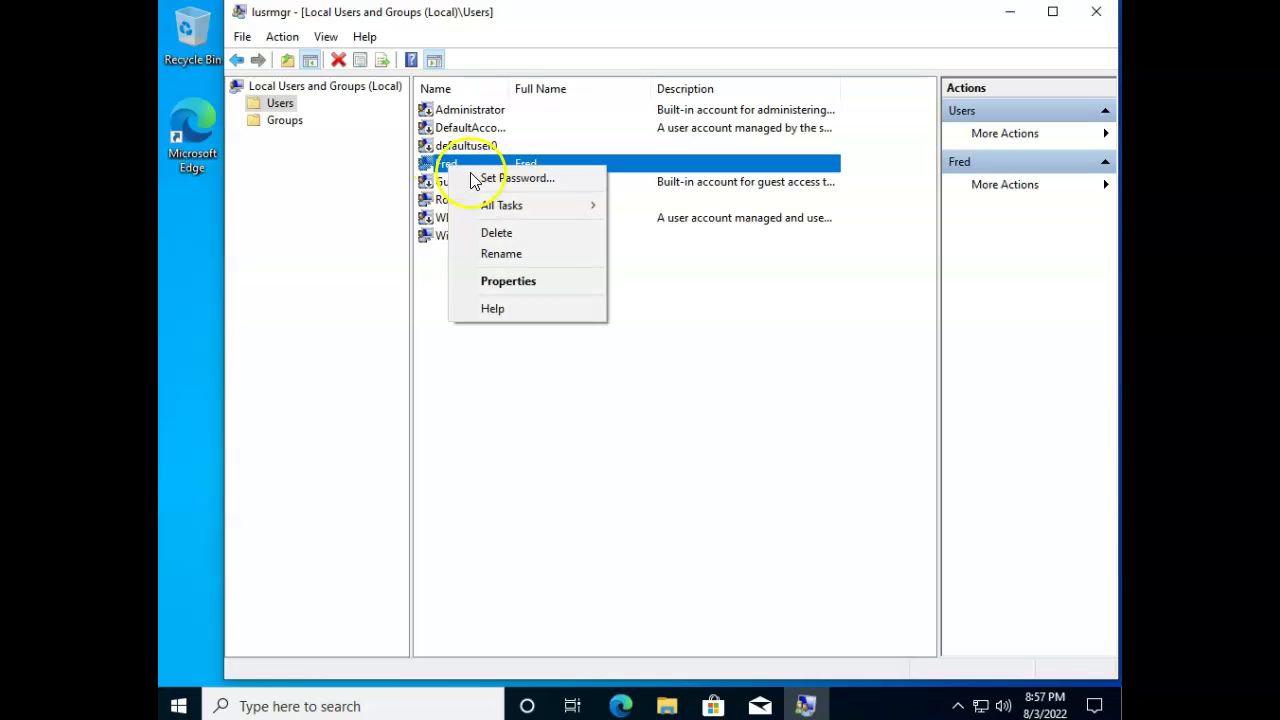
{"action": "left_click", "coordinate": [535, 281]}
{"action": "left_click", "coordinate": [565, 170]}
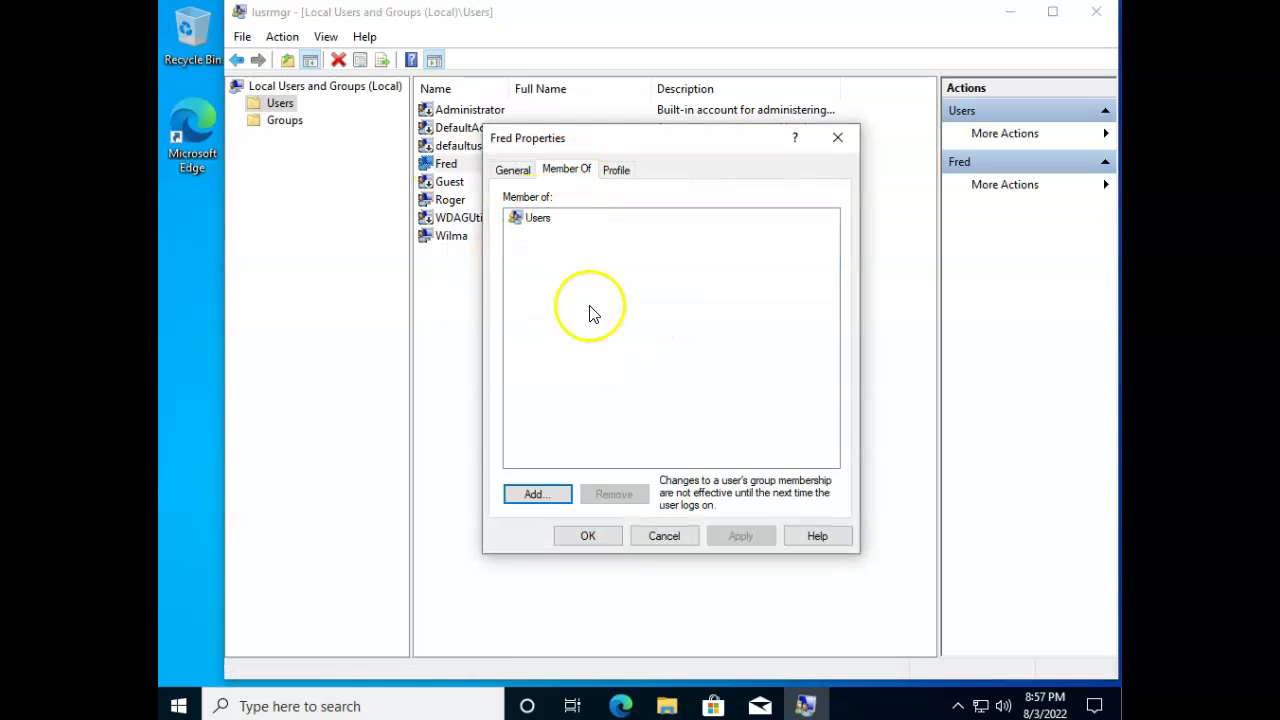
{"action": "left_click", "coordinate": [686, 534]}
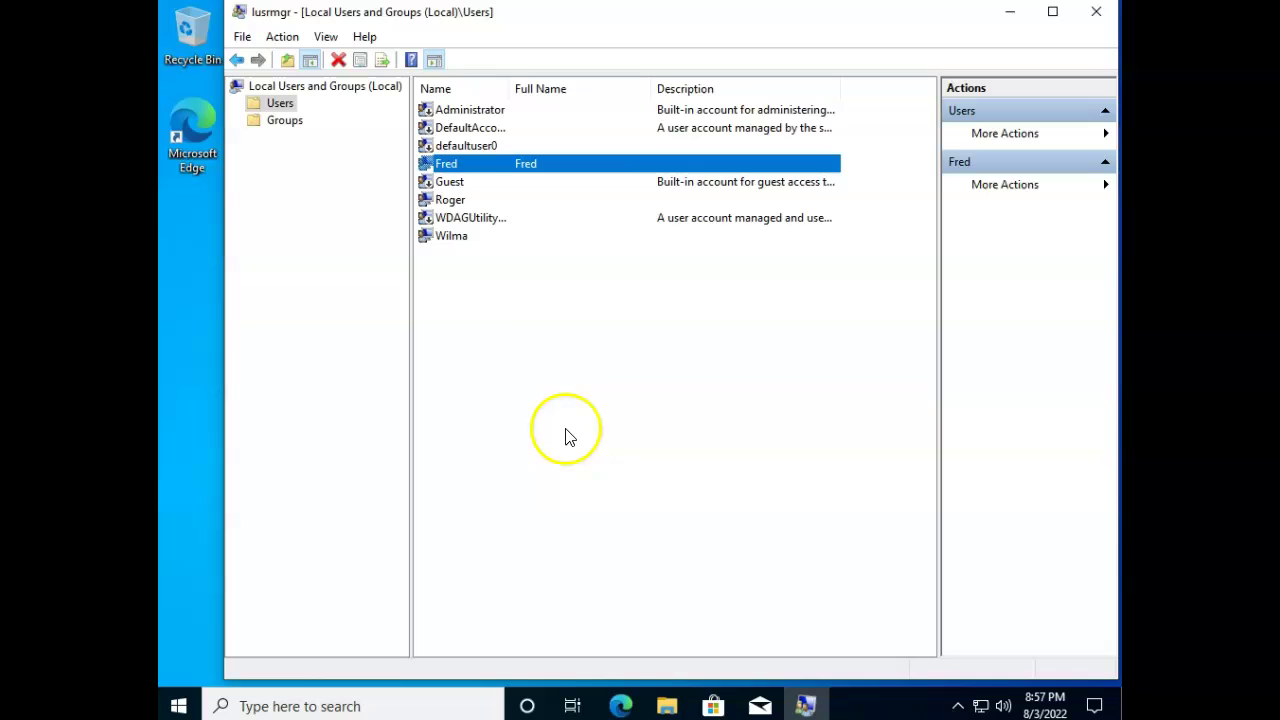
Check the last account's group memberships, then close its properties and Local Users and Groups.
{"action": "right_click", "coordinate": [455, 238]}
{"action": "left_click", "coordinate": [525, 355]}
{"action": "left_click", "coordinate": [566, 170]}
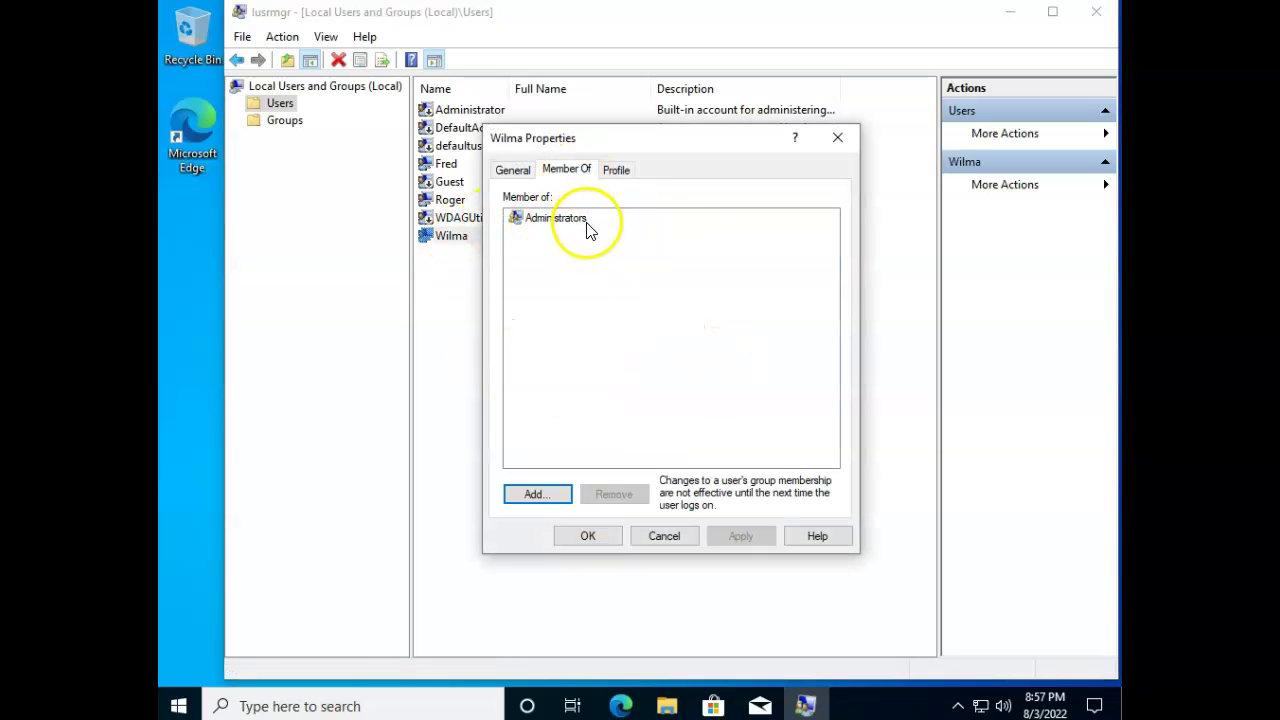
{"action": "left_click_drag", "start_coordinate": [631, 145], "coordinate": [795, 202]}
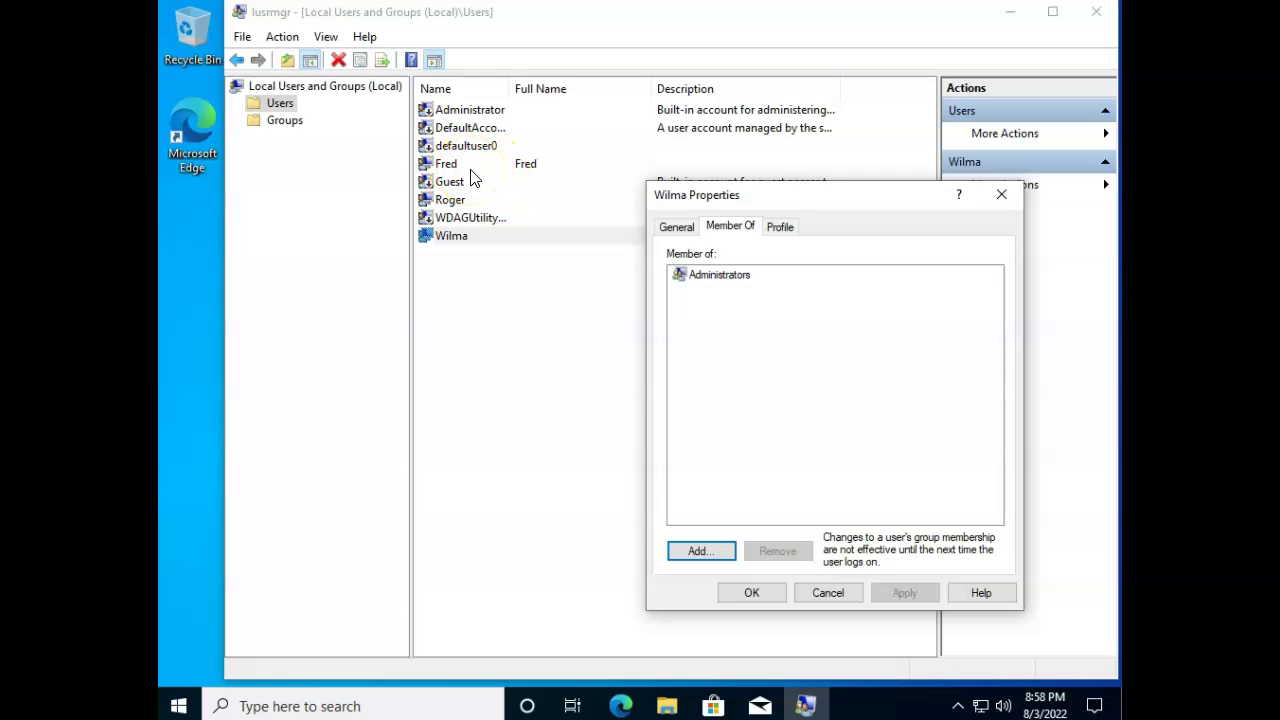
{"action": "left_click", "coordinate": [1002, 196]}
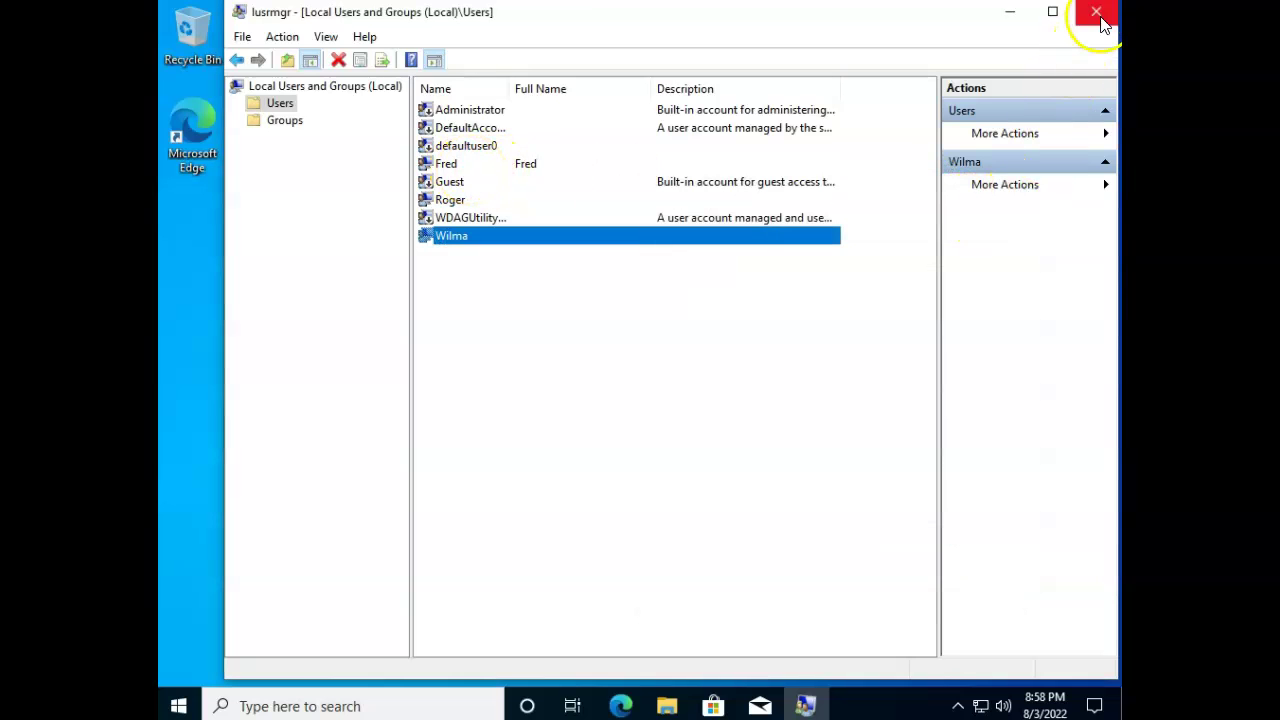
{"action": "left_click", "coordinate": [1097, 14]}
Open Settings > Accounts > Your info to see the account is a Local Administrator account.
{"action": "left_click", "coordinate": [178, 706]}
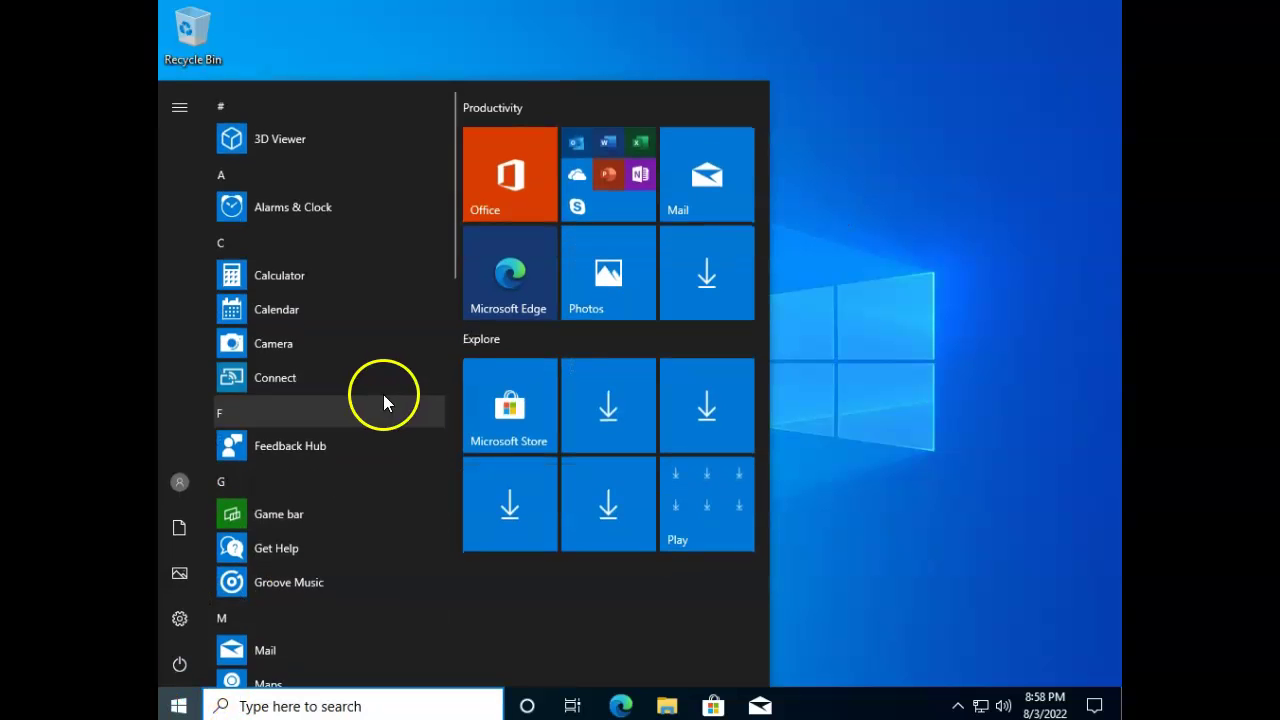
{"action": "left_click", "coordinate": [182, 613]}
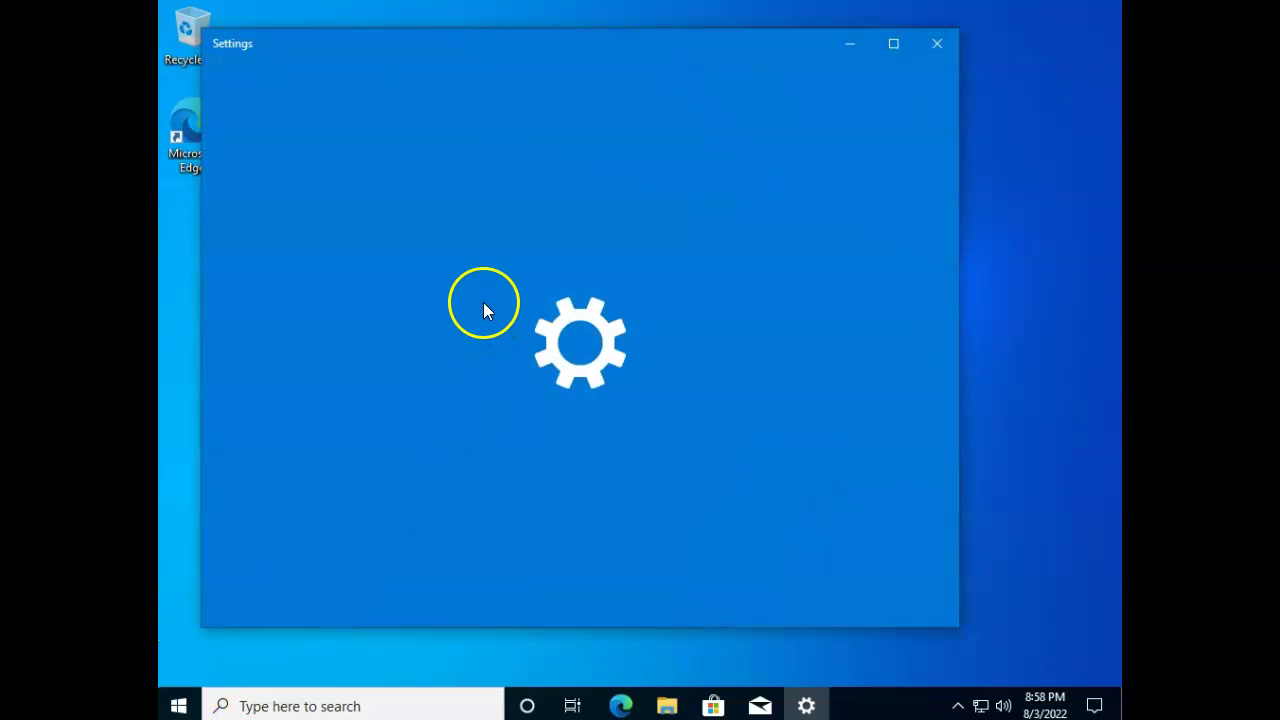
{"action": "scroll", "coordinate": [534, 391], "scroll_direction": "down", "scroll_amount": 3}
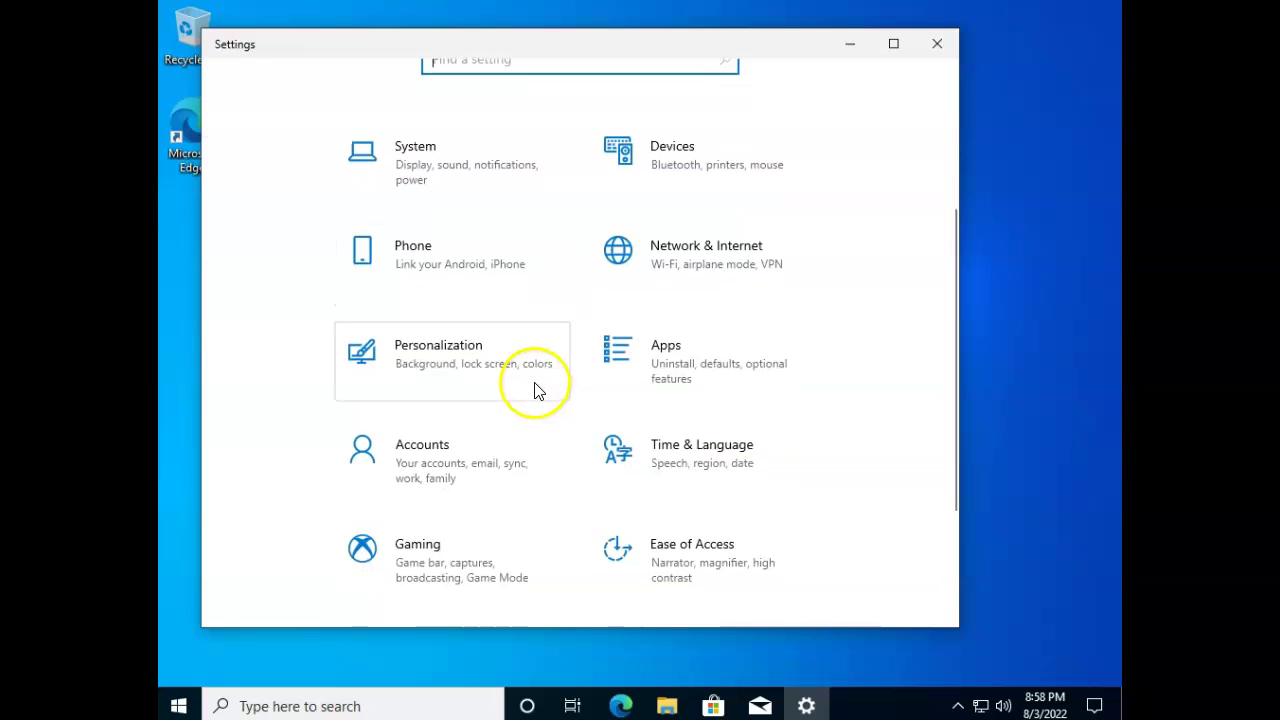
{"action": "scroll", "coordinate": [503, 389], "scroll_direction": "down", "scroll_amount": 2}
{"action": "left_click", "coordinate": [429, 371]}
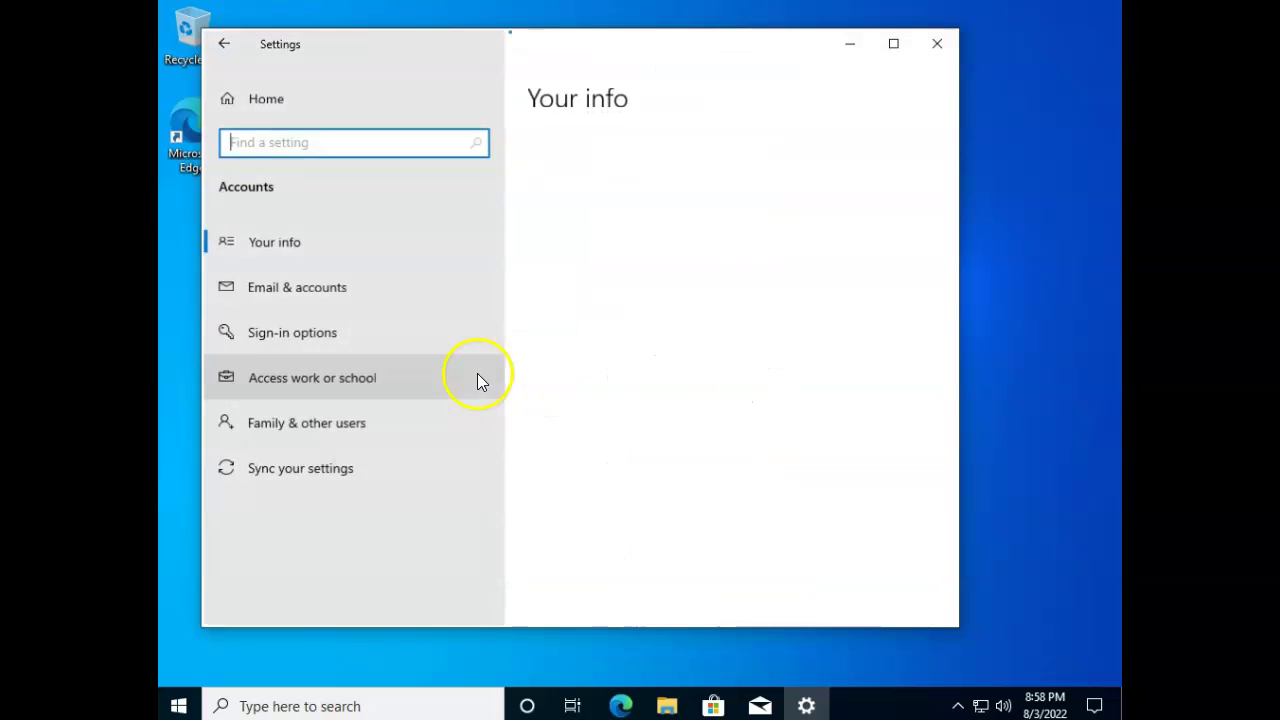
{"action": "left_click", "coordinate": [300, 252]}
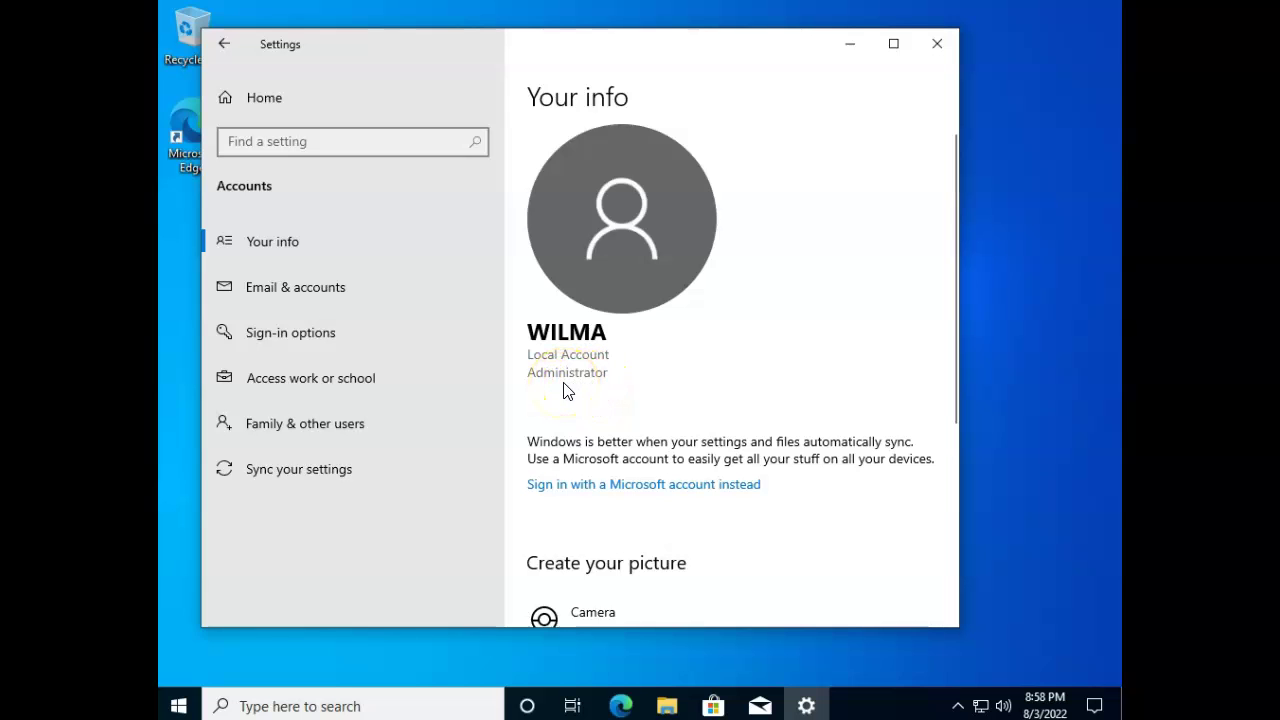
Close Settings, relaunch lusrmgr.msc and open the local Users list.
{"action": "left_click", "coordinate": [937, 44]}
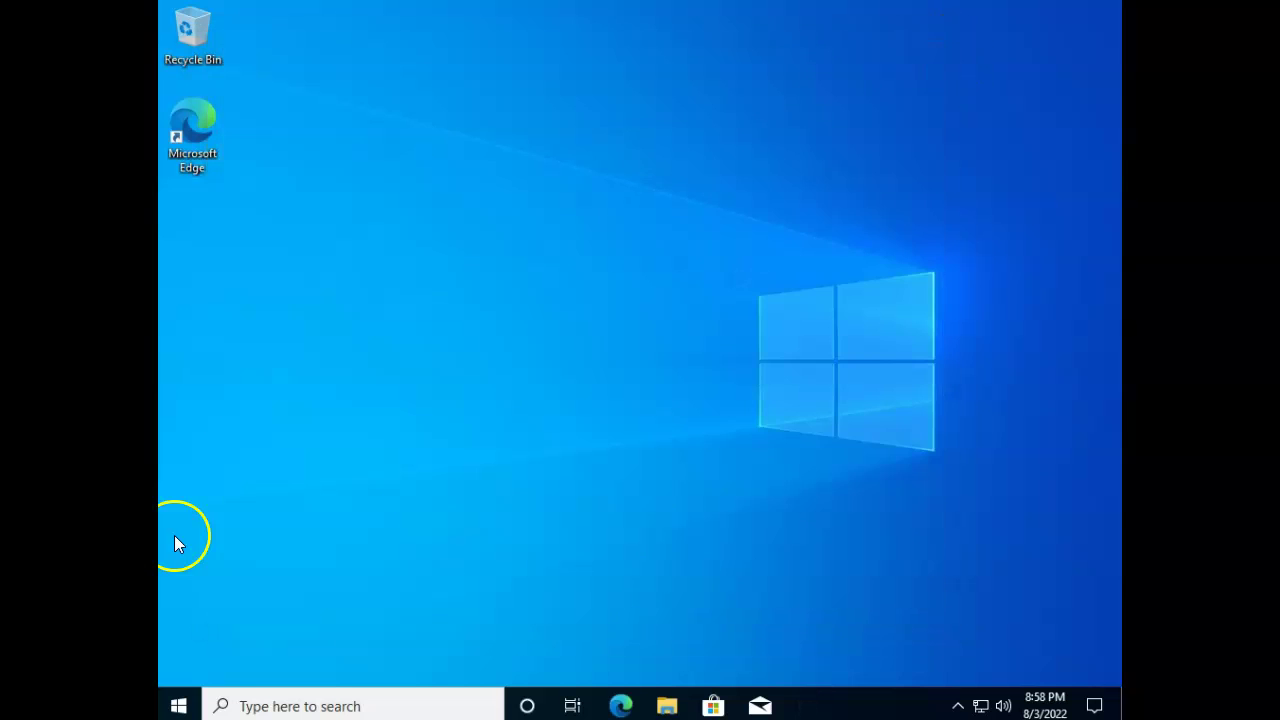
{"action": "left_click", "coordinate": [400, 704]}
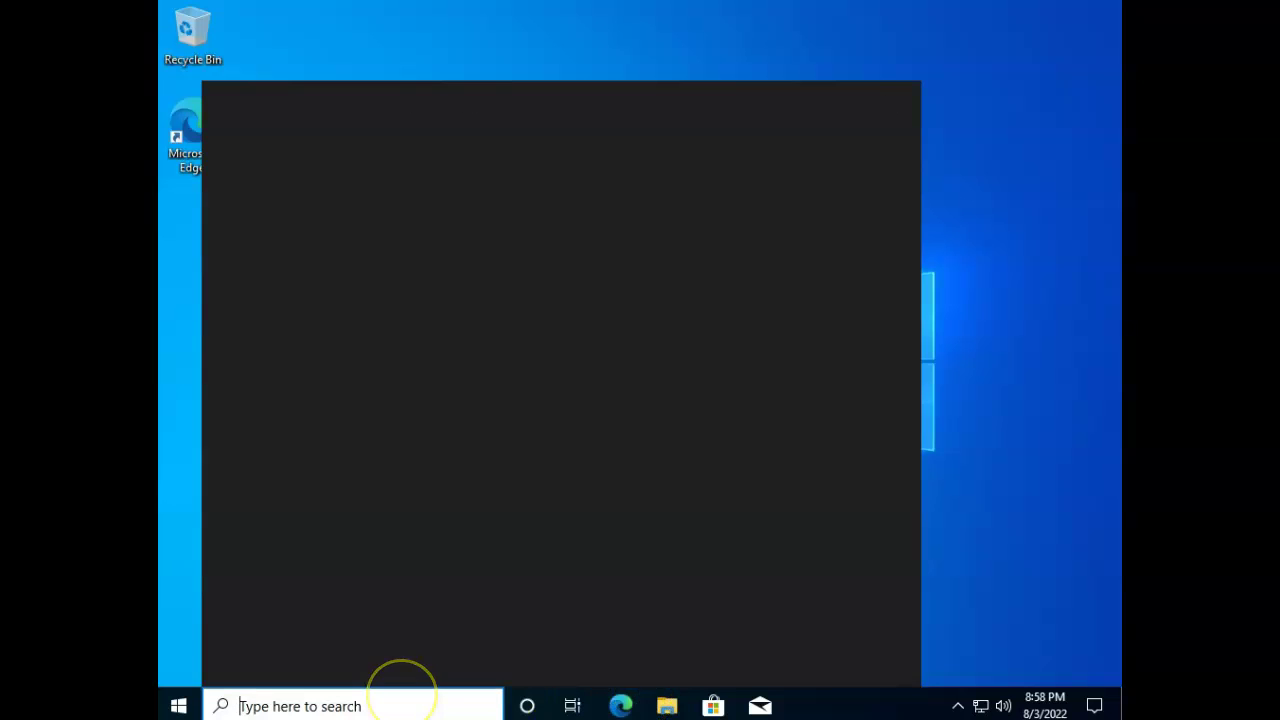
{"action": "type", "text": "lusrmgr.msc"}
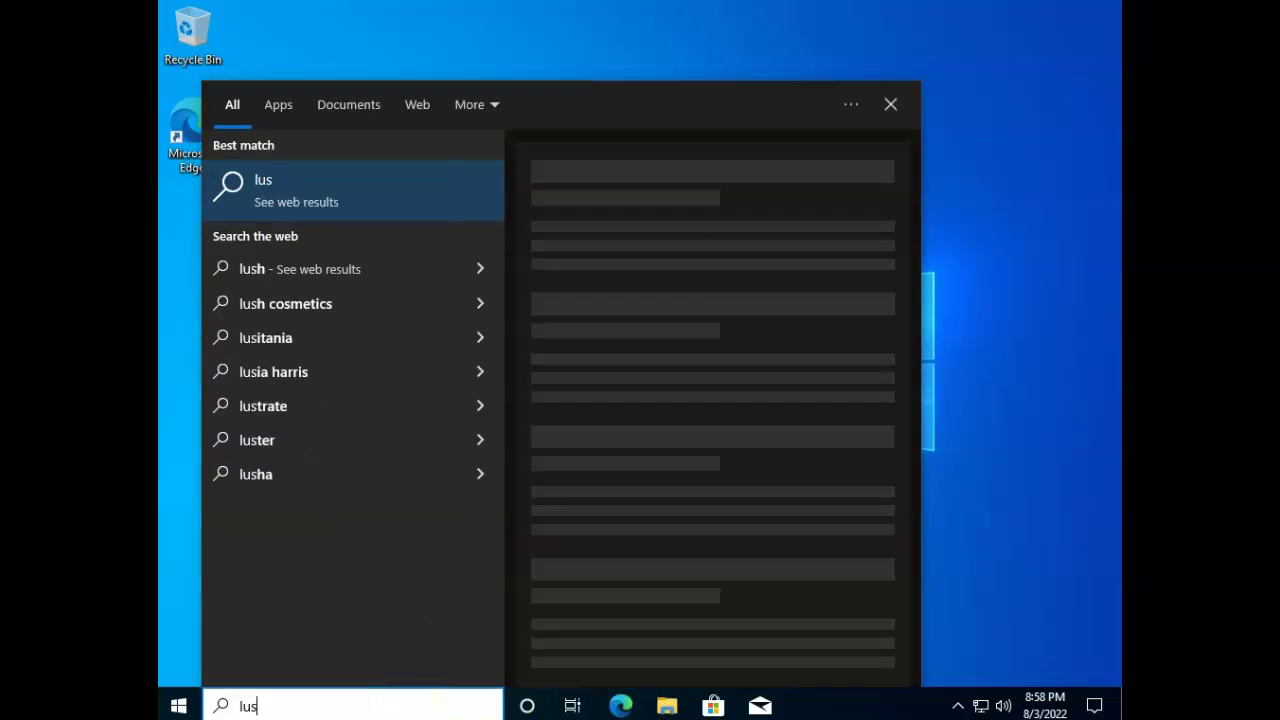
{"action": "key", "text": "Return"}
{"action": "double_click", "coordinate": [452, 113]}
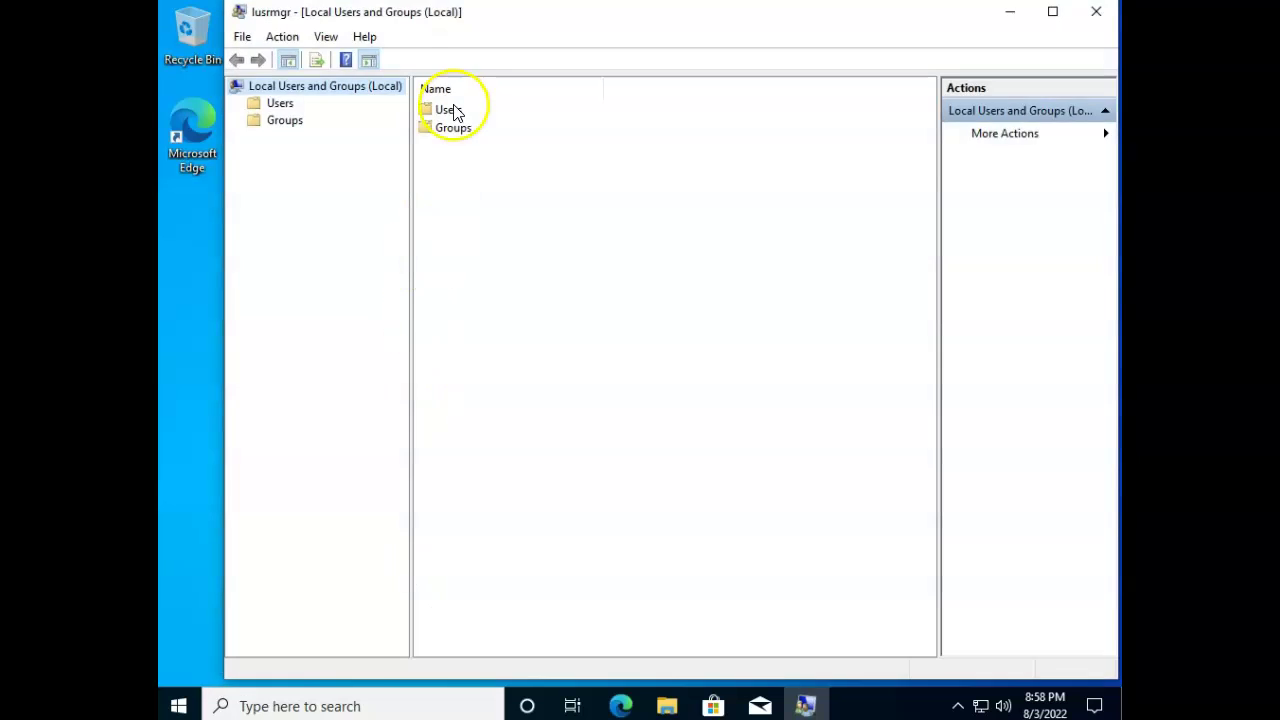
Add the account after defaultuser0 to the Administrators group via 'admin' and Check Names.
{"action": "left_click", "coordinate": [455, 166]}
{"action": "left_click", "coordinate": [455, 166]}
{"action": "double_click", "coordinate": [421, 163]}
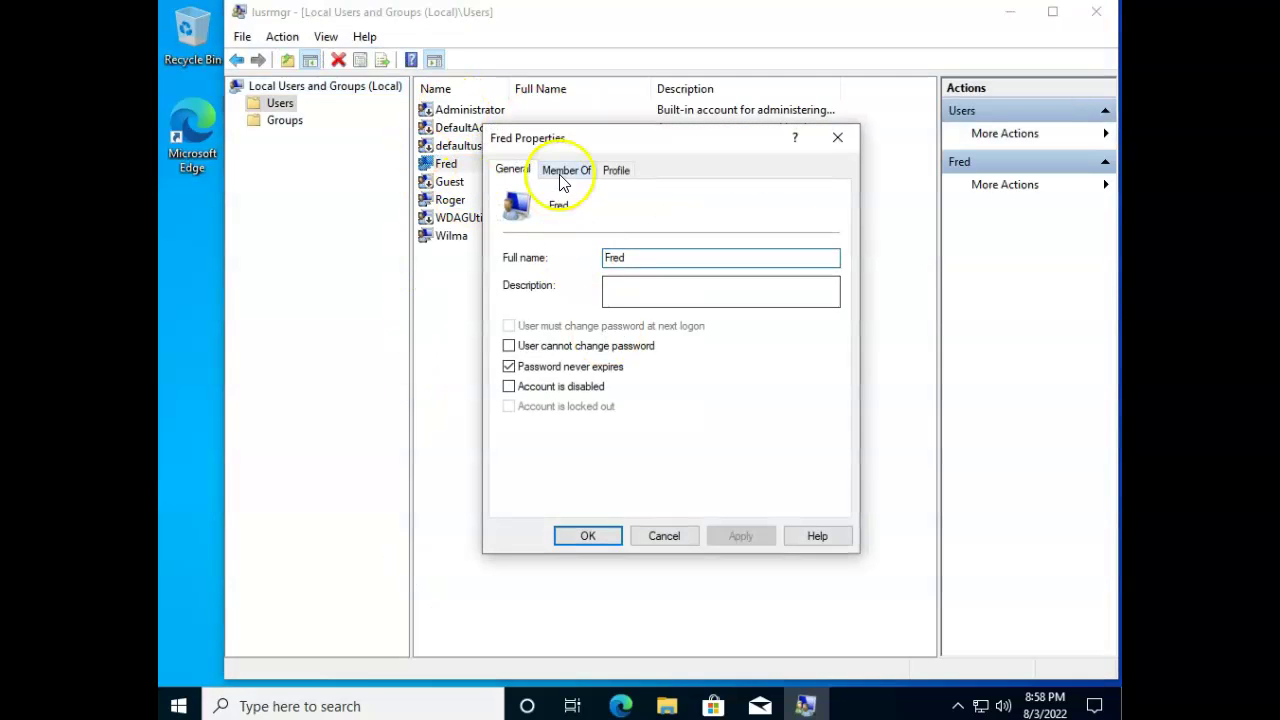
{"action": "left_click", "coordinate": [556, 170]}
{"action": "left_click", "coordinate": [550, 495]}
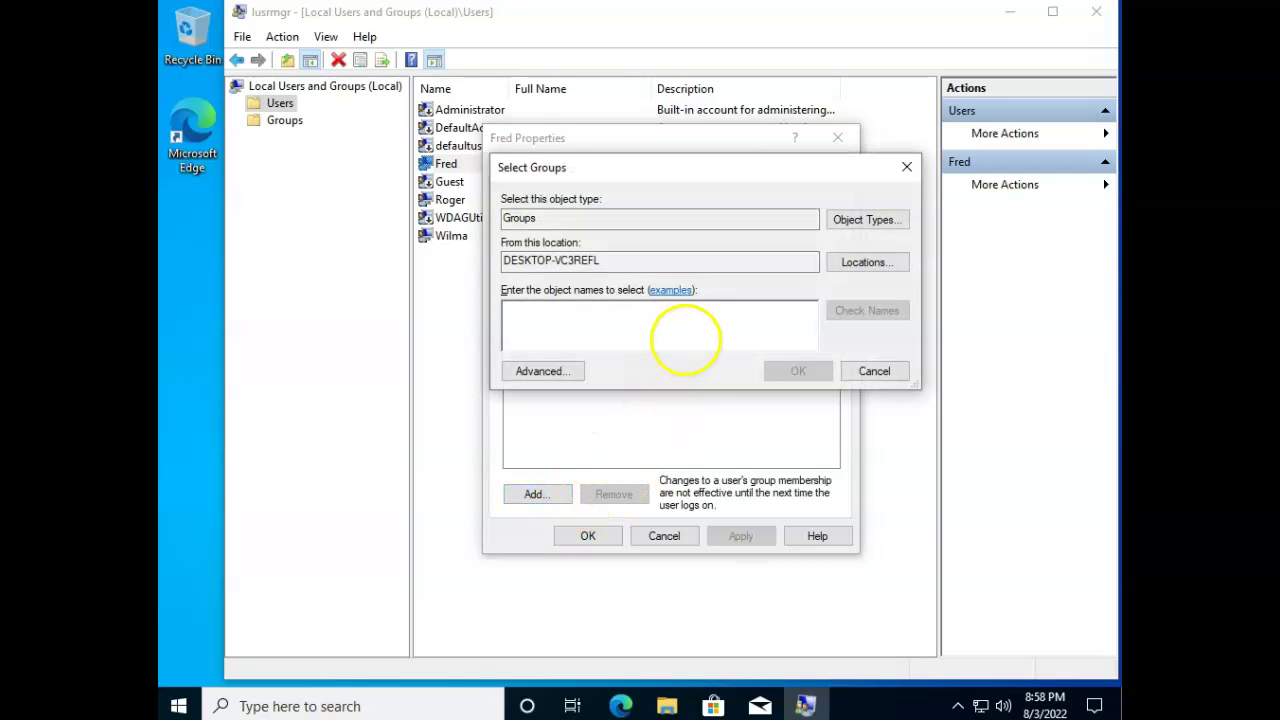
{"action": "type", "text": "administrators"}
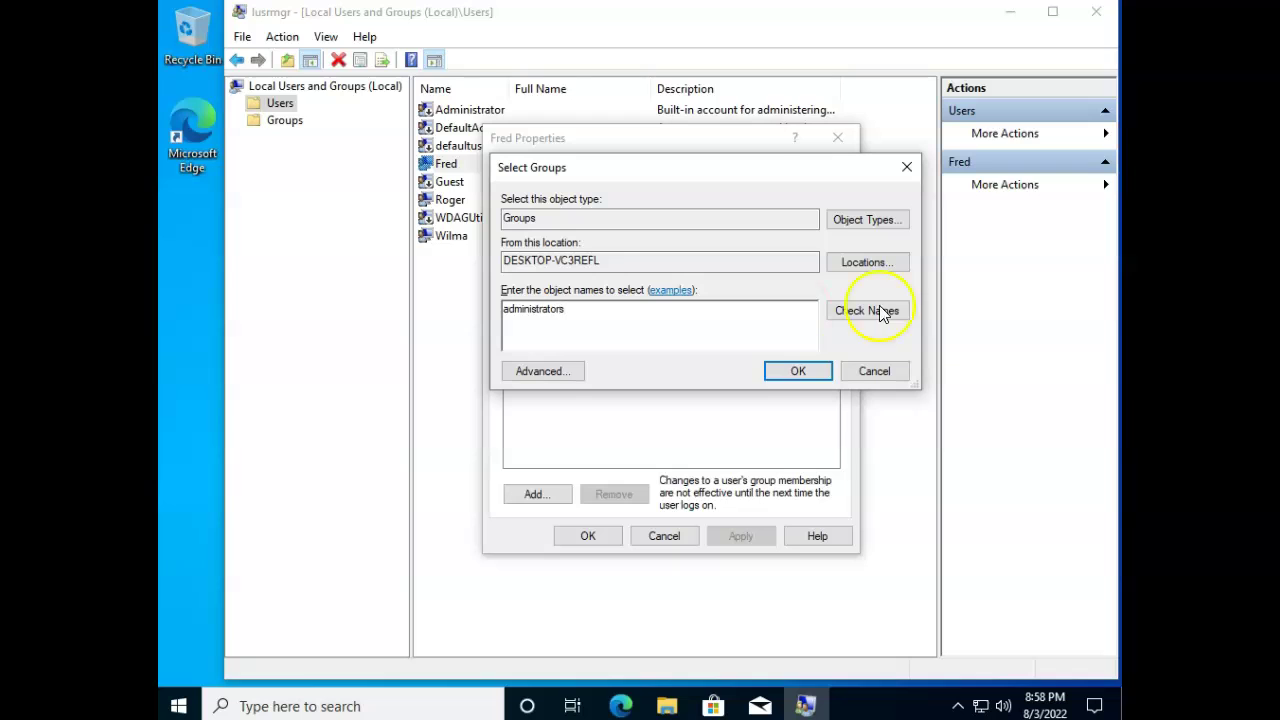
{"action": "left_click", "coordinate": [882, 311]}
{"action": "left_click", "coordinate": [796, 371]}
Remove that account from the Users group and apply the membership changes.
{"action": "left_click", "coordinate": [540, 234]}
{"action": "left_click", "coordinate": [620, 497]}
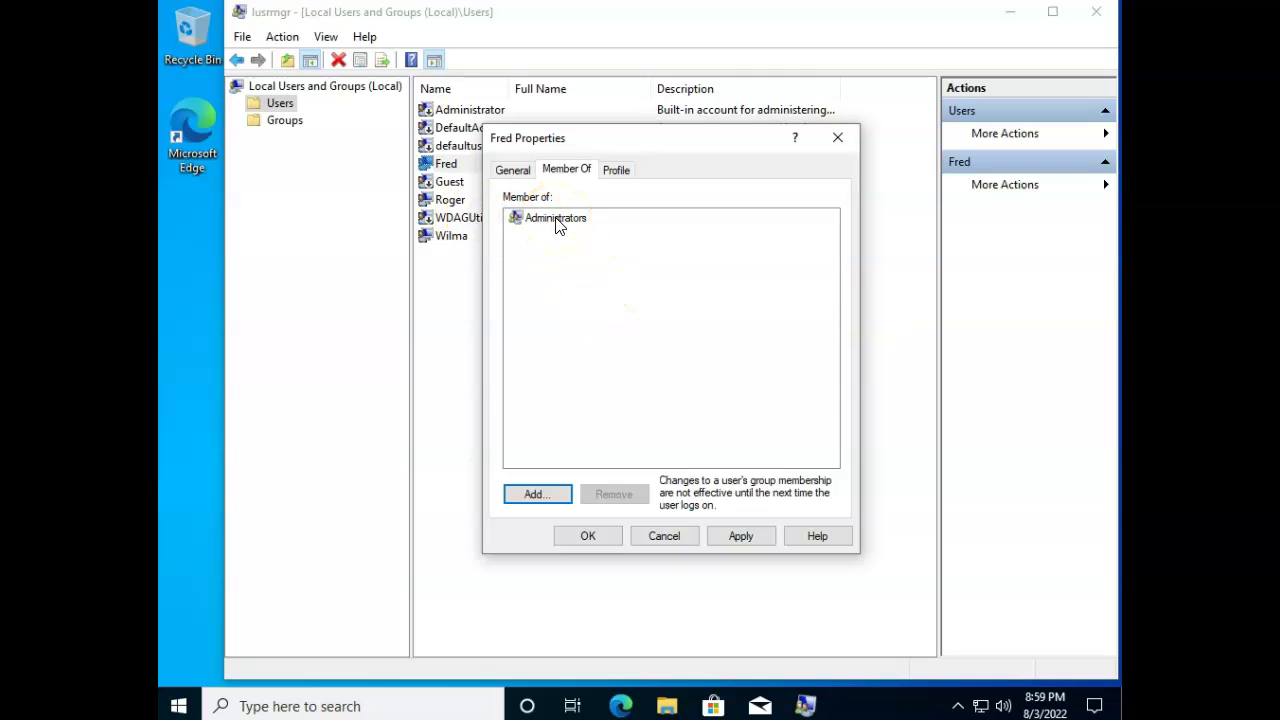
{"action": "left_click", "coordinate": [742, 537]}
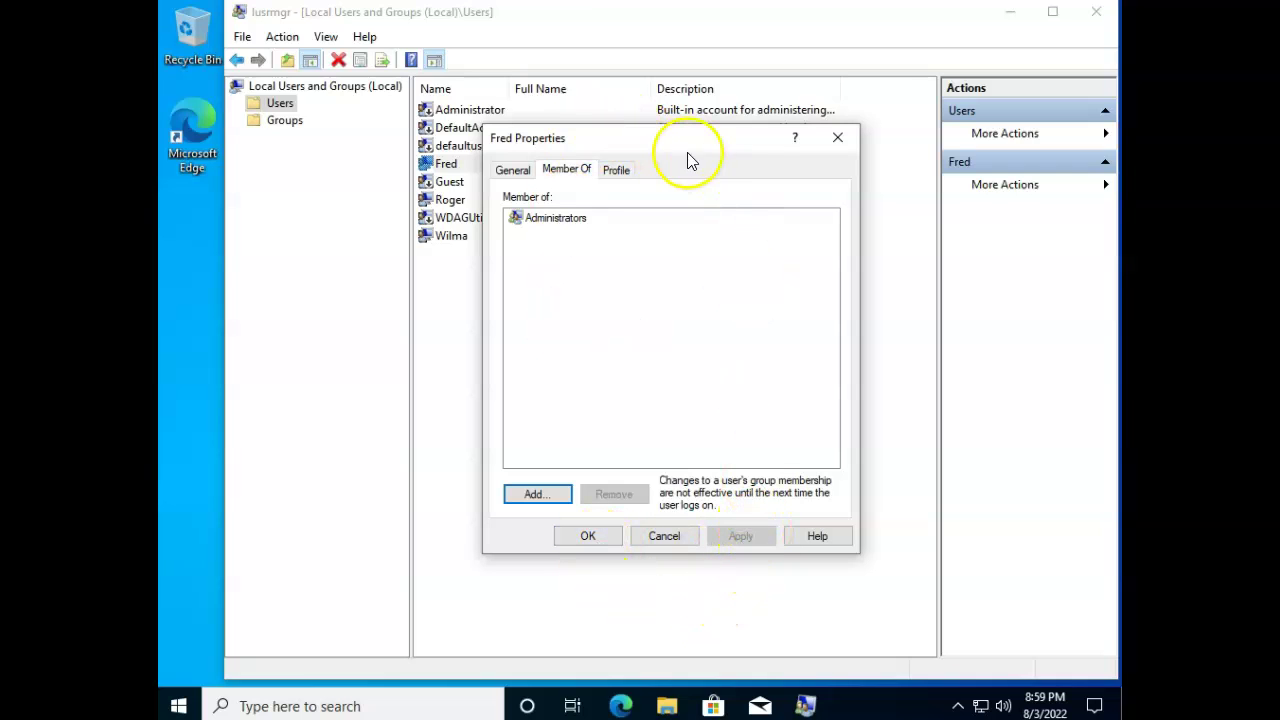
{"action": "left_click", "coordinate": [588, 536]}
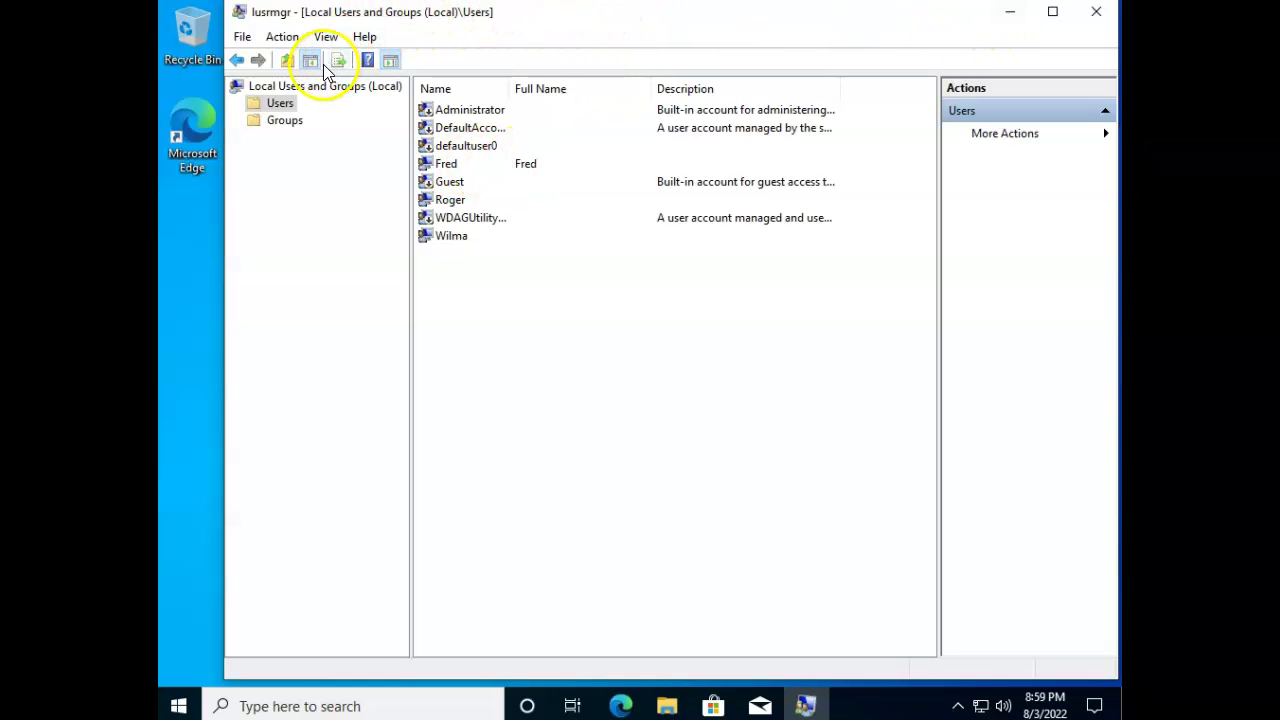
{"action": "left_click", "coordinate": [1012, 16]}
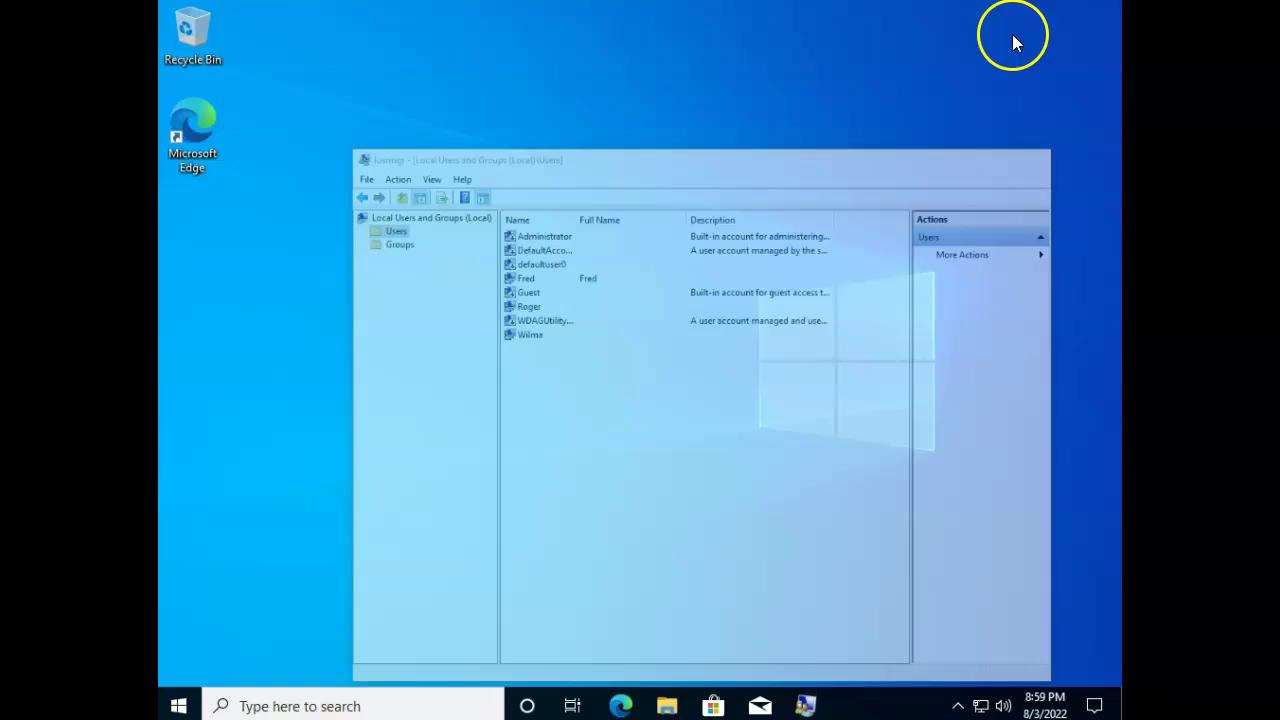